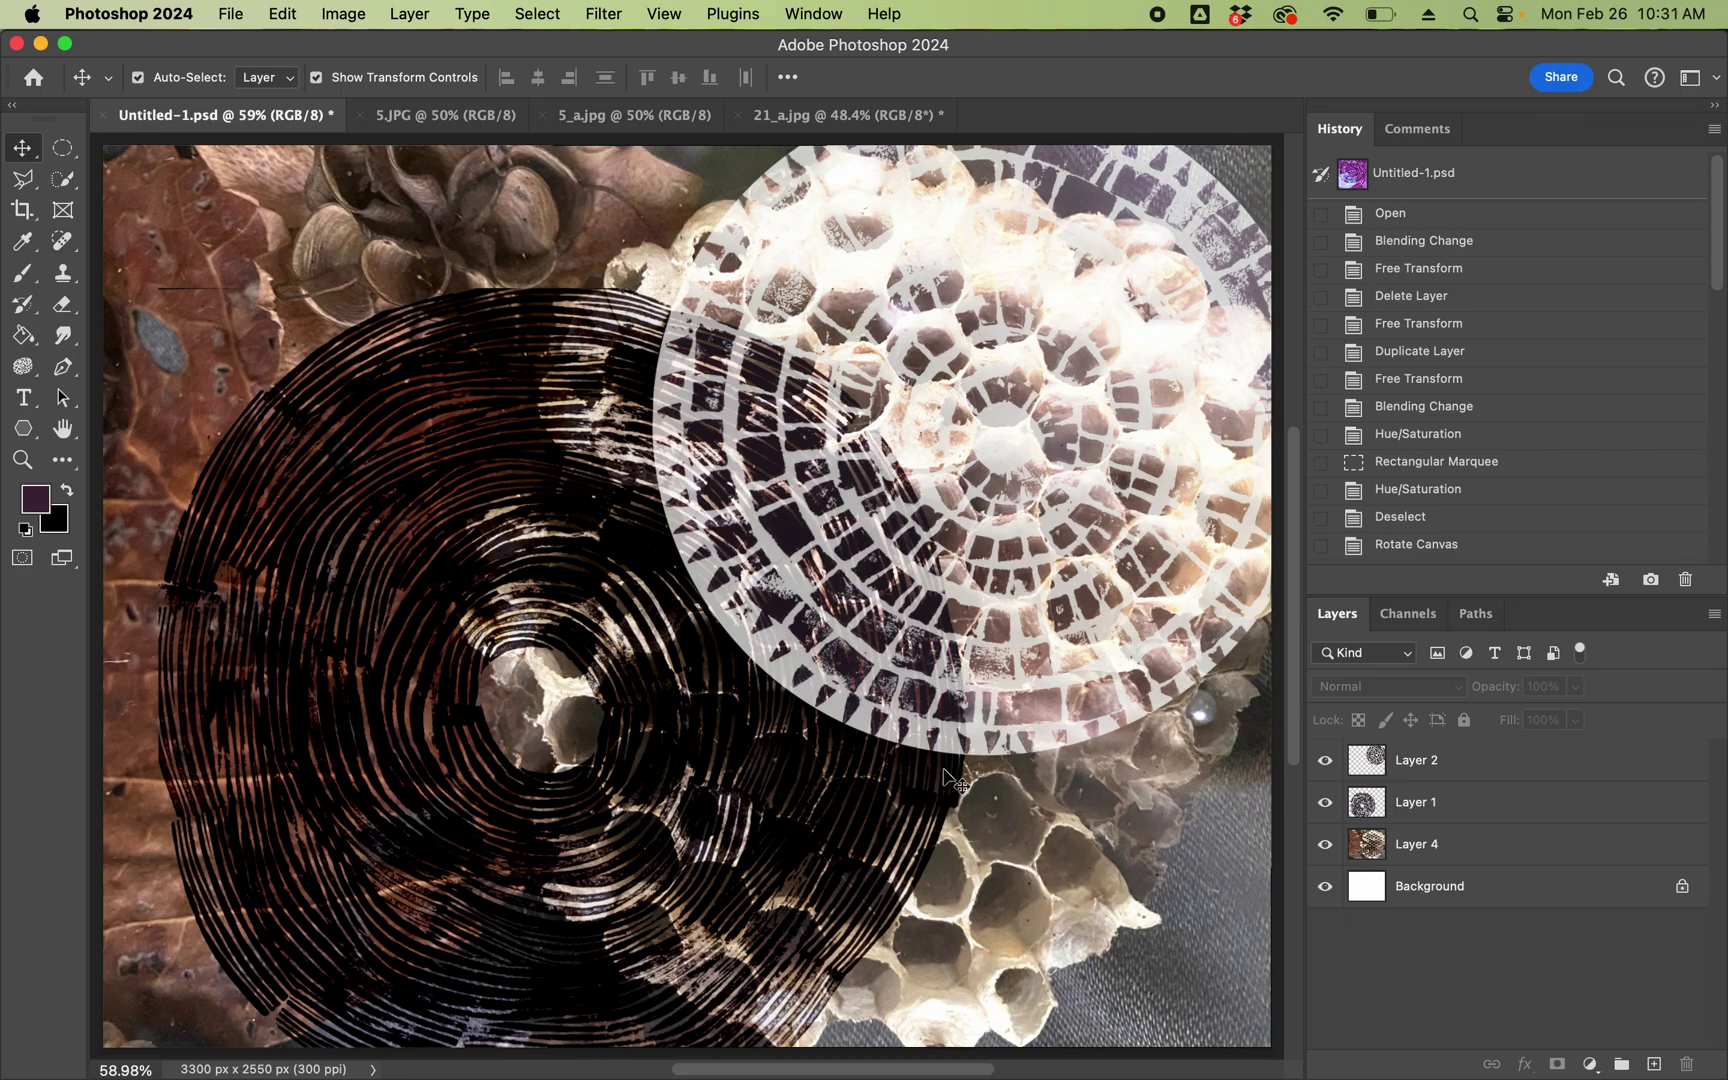
# Create a new landscape document from the recent 11 x 8.5 in preset at 300 ppi
pyautogui.click(229, 15)
pyautogui.click(257, 48)
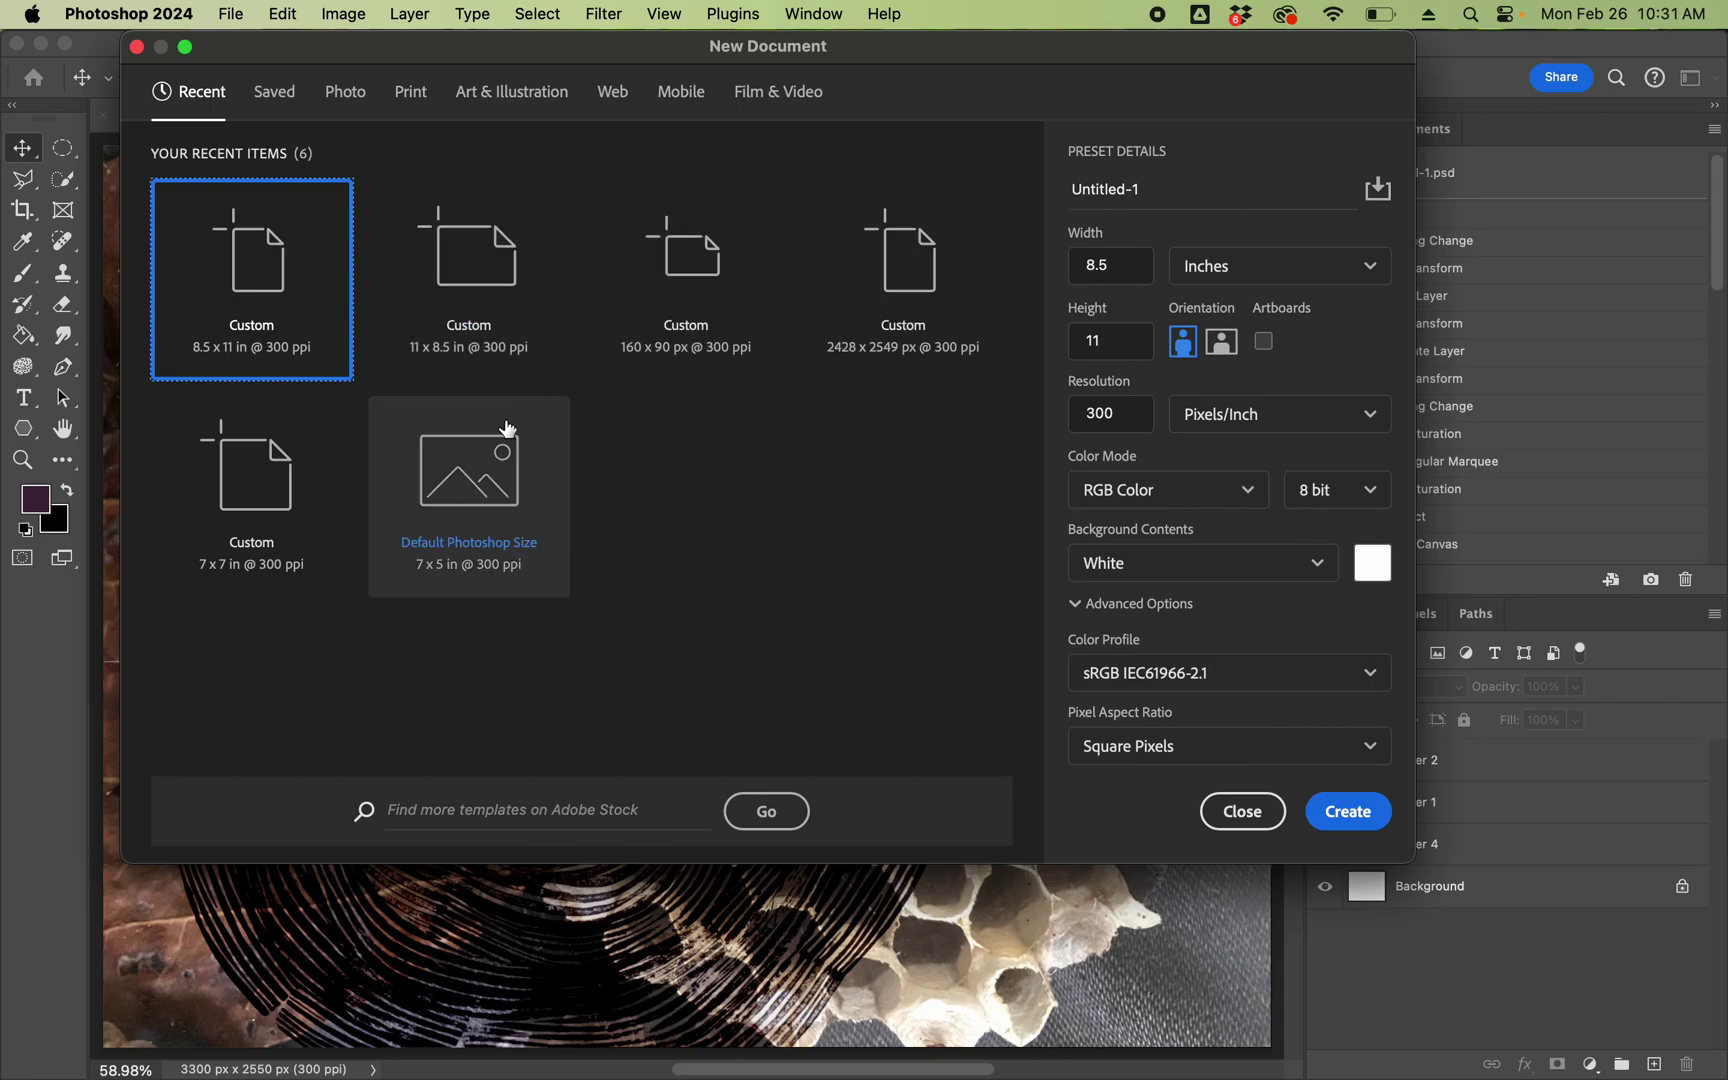
pyautogui.click(467, 282)
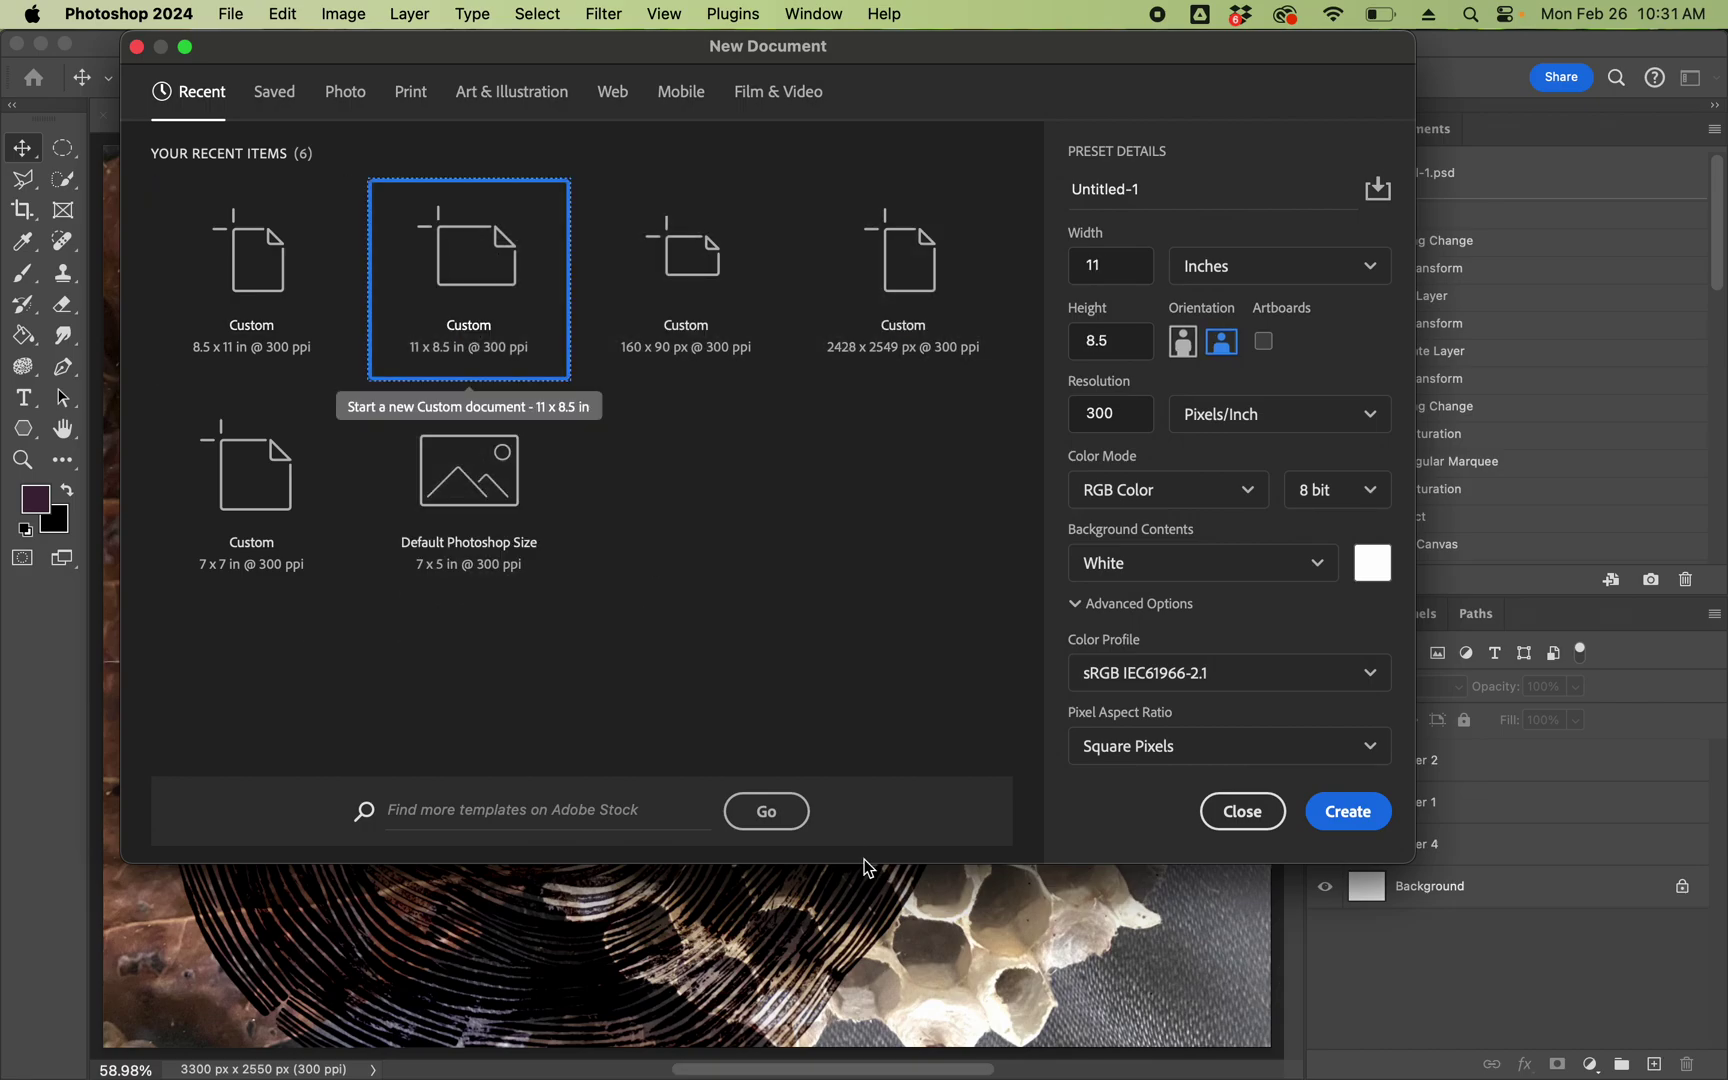
pyautogui.click(1343, 811)
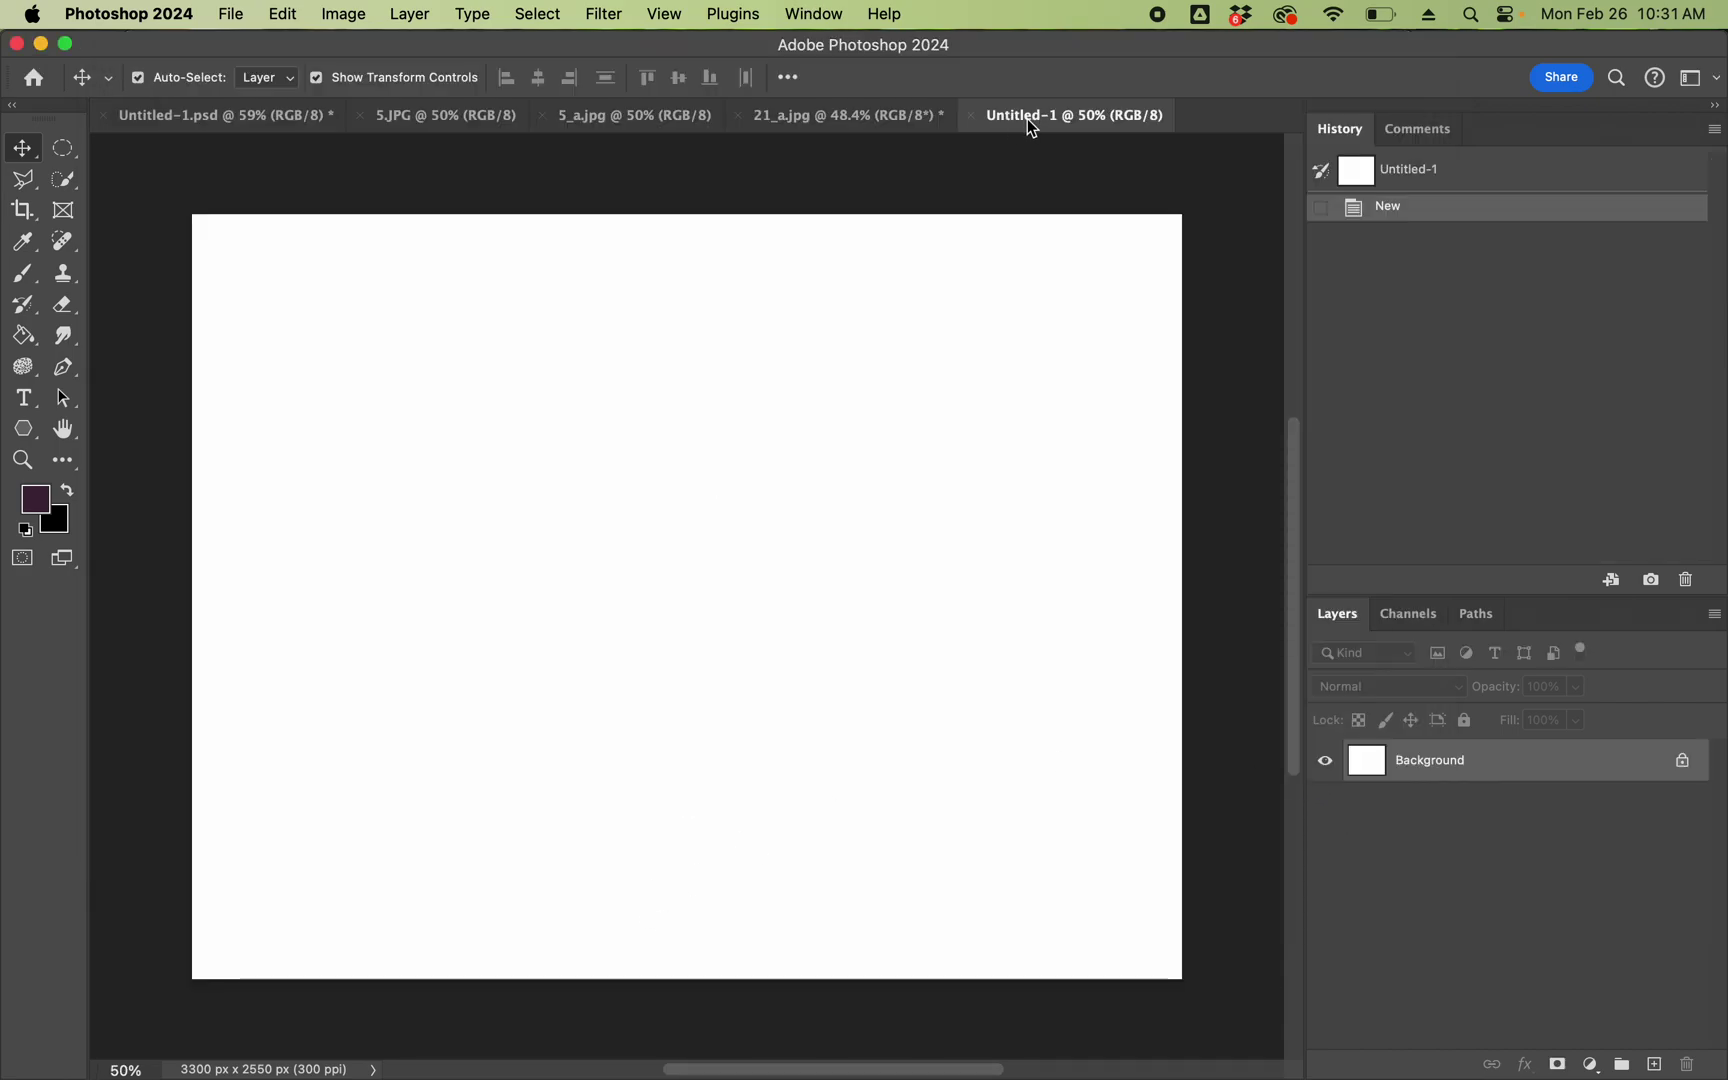
# Copy the entire 21_a.jpg honeycomb photo and paste it into the new blank Untitled-1 document
pyautogui.click(856, 116)
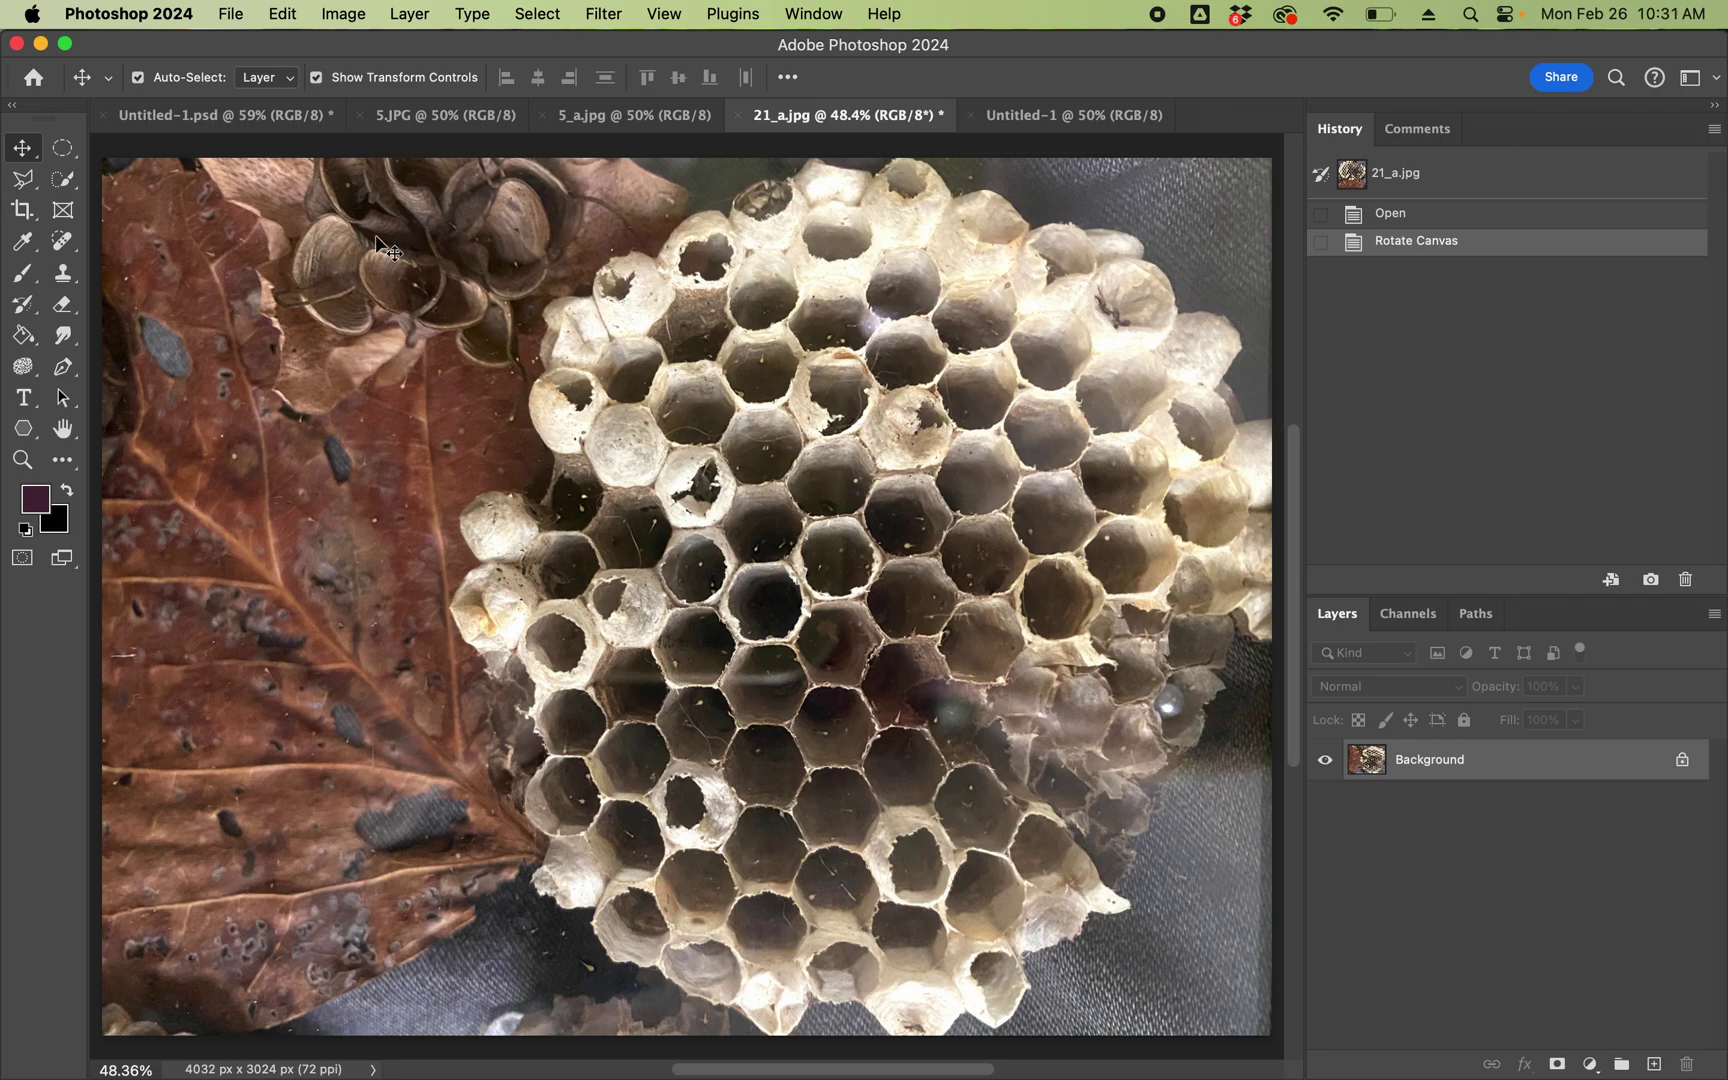
pyautogui.click(539, 15)
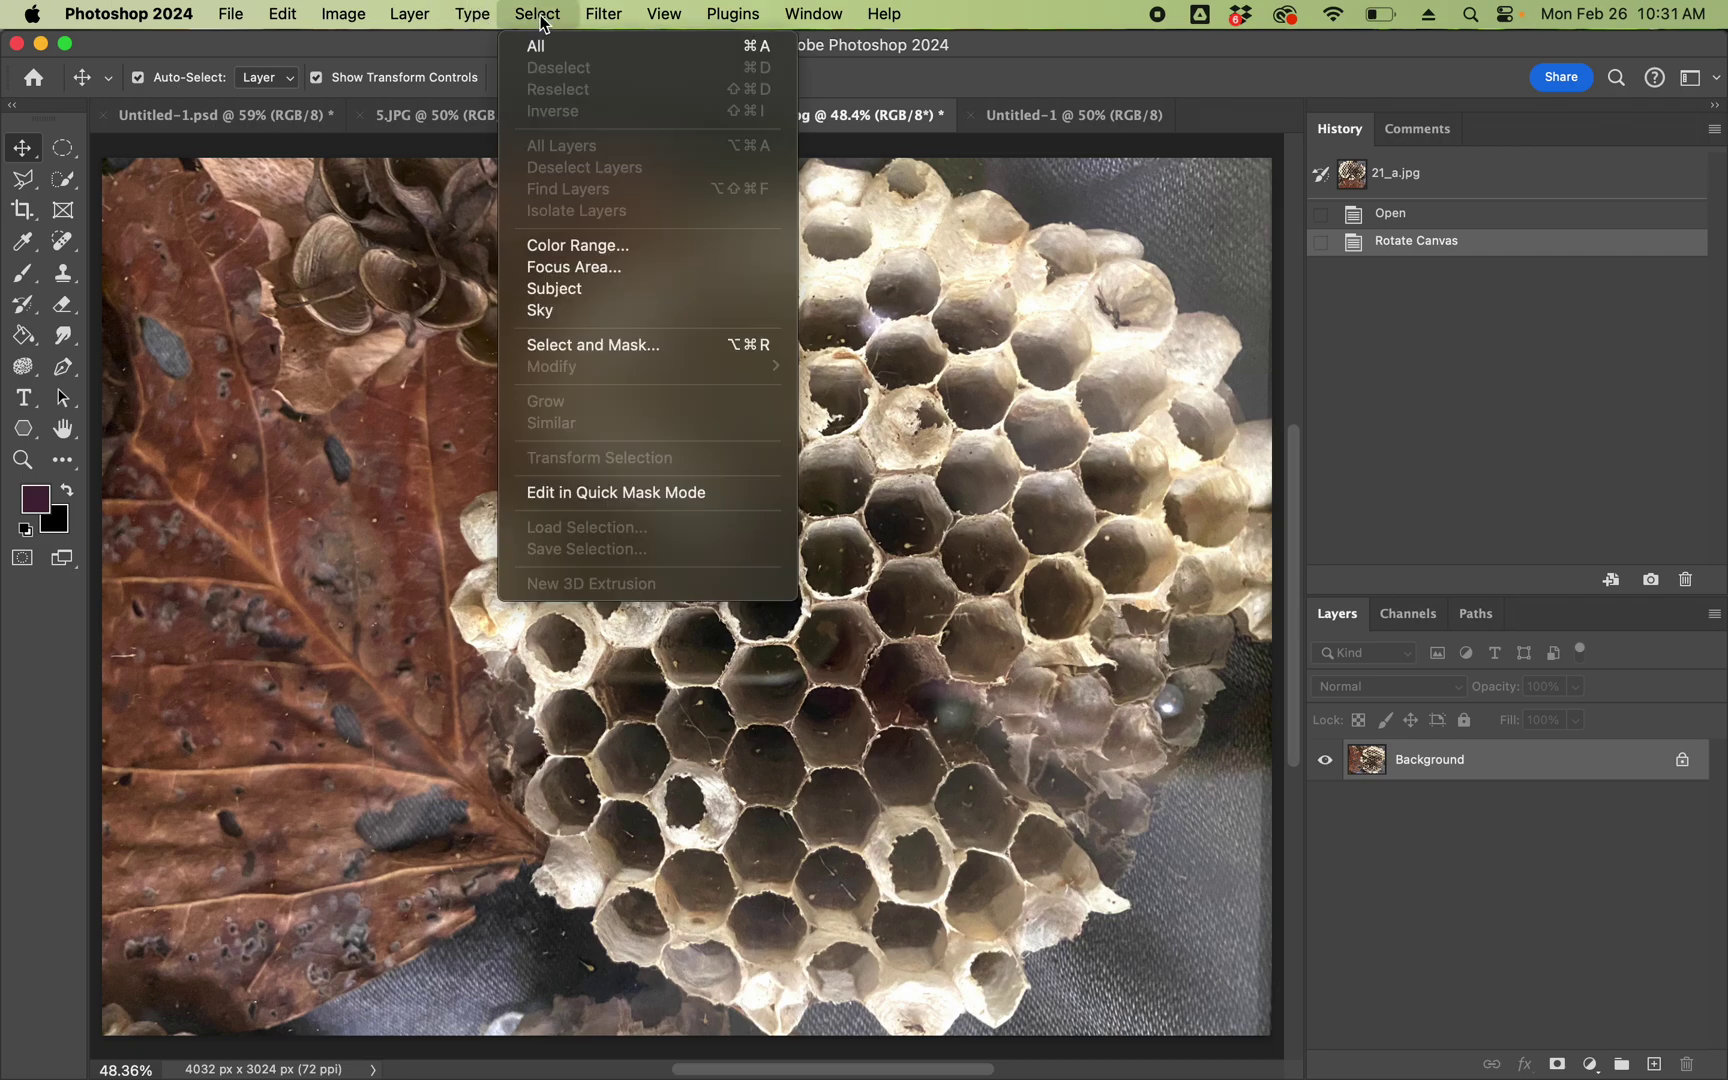
pyautogui.click(552, 45)
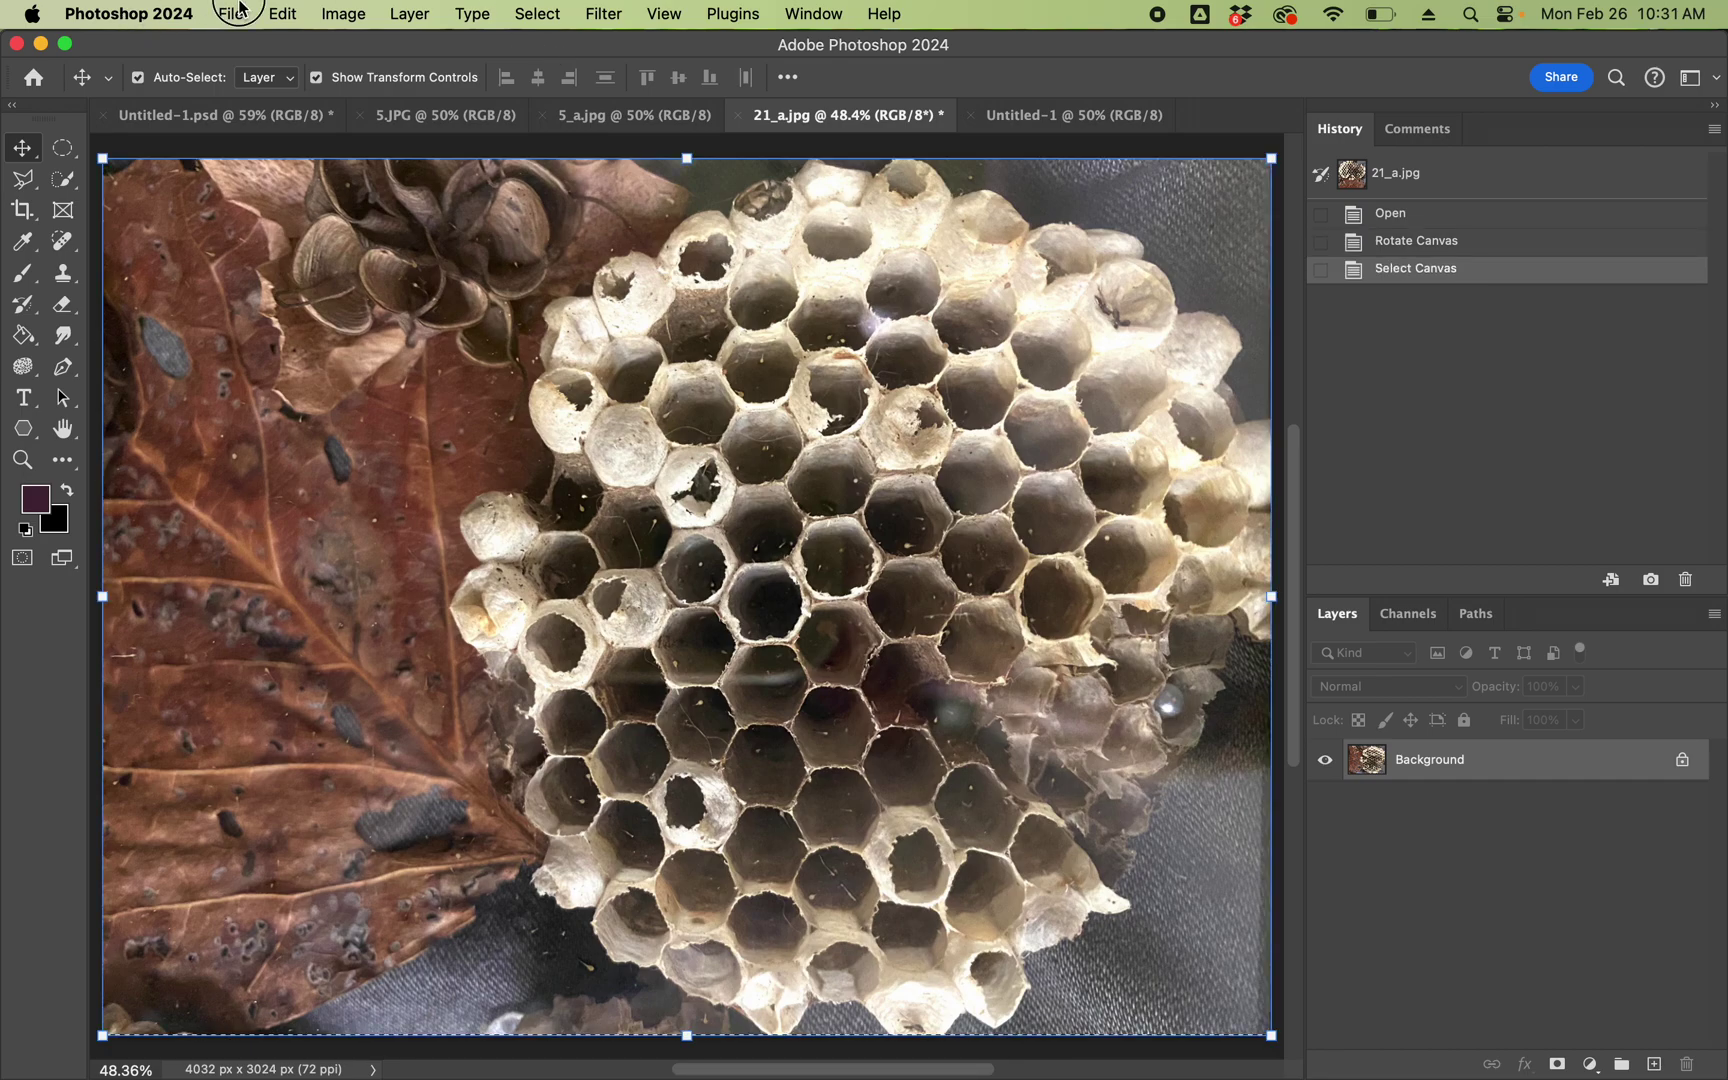
pyautogui.click(238, 12)
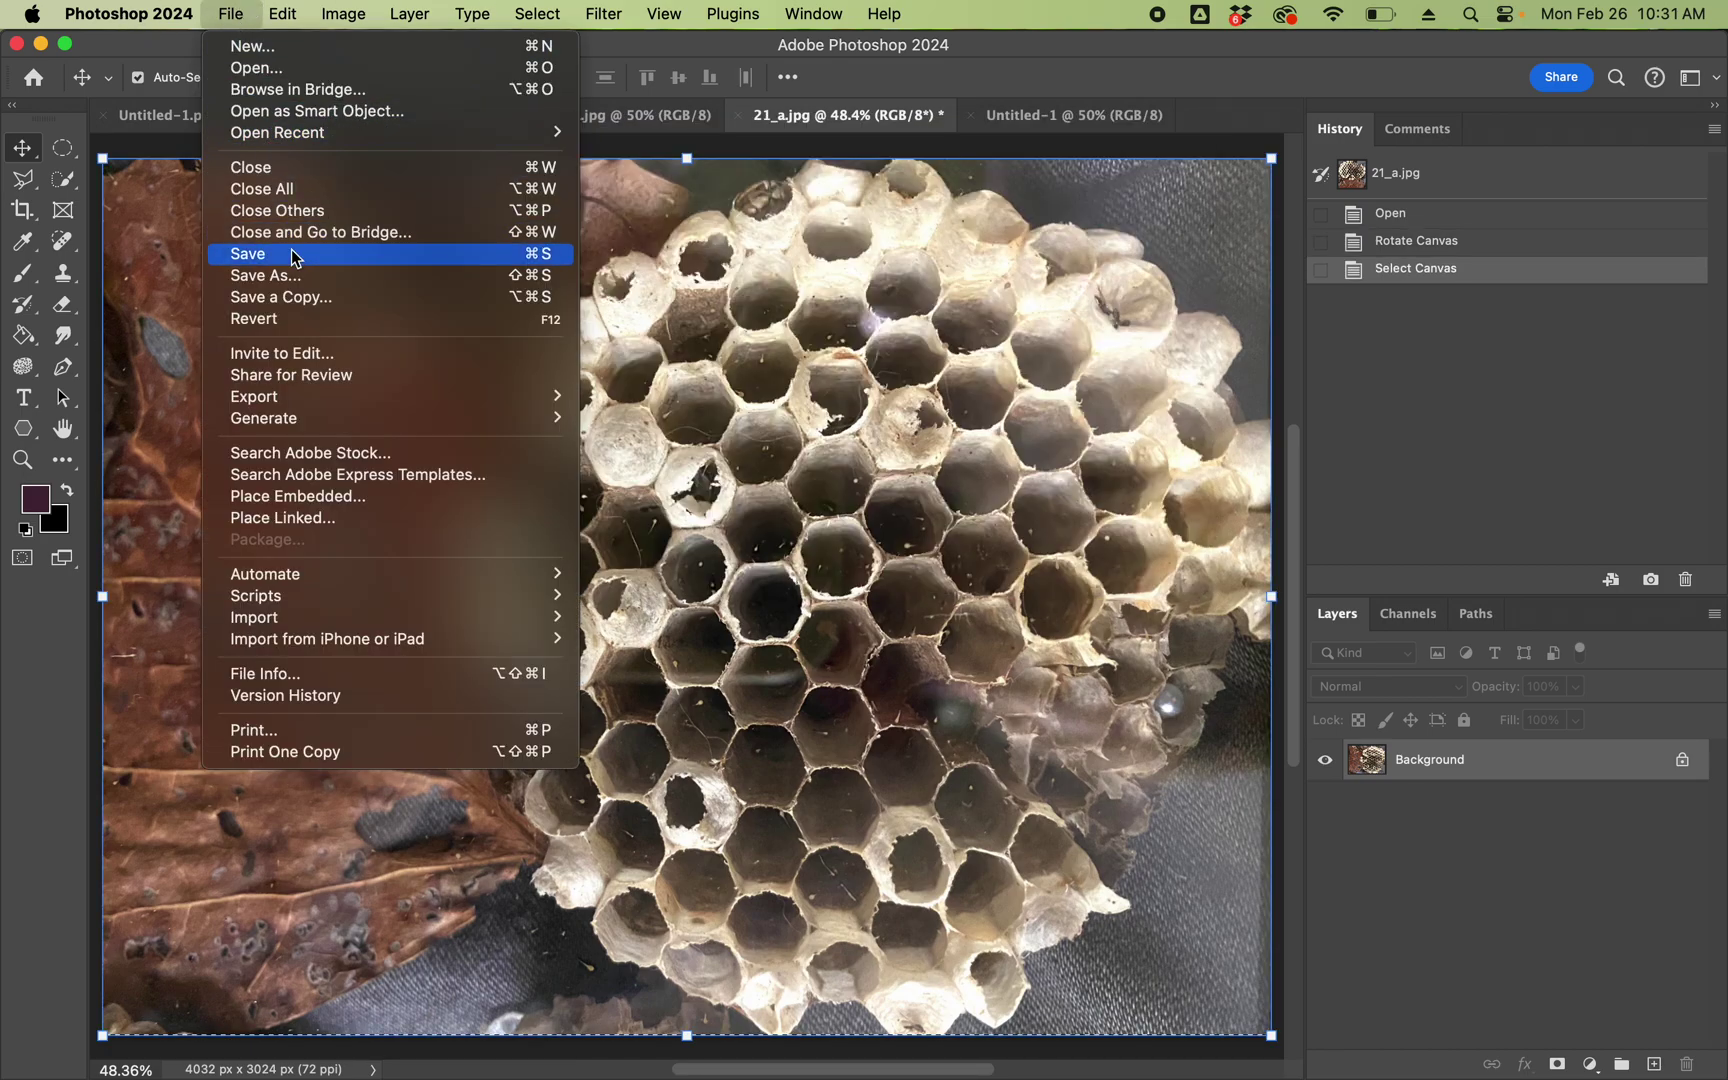
pyautogui.moveTo(282, 14)
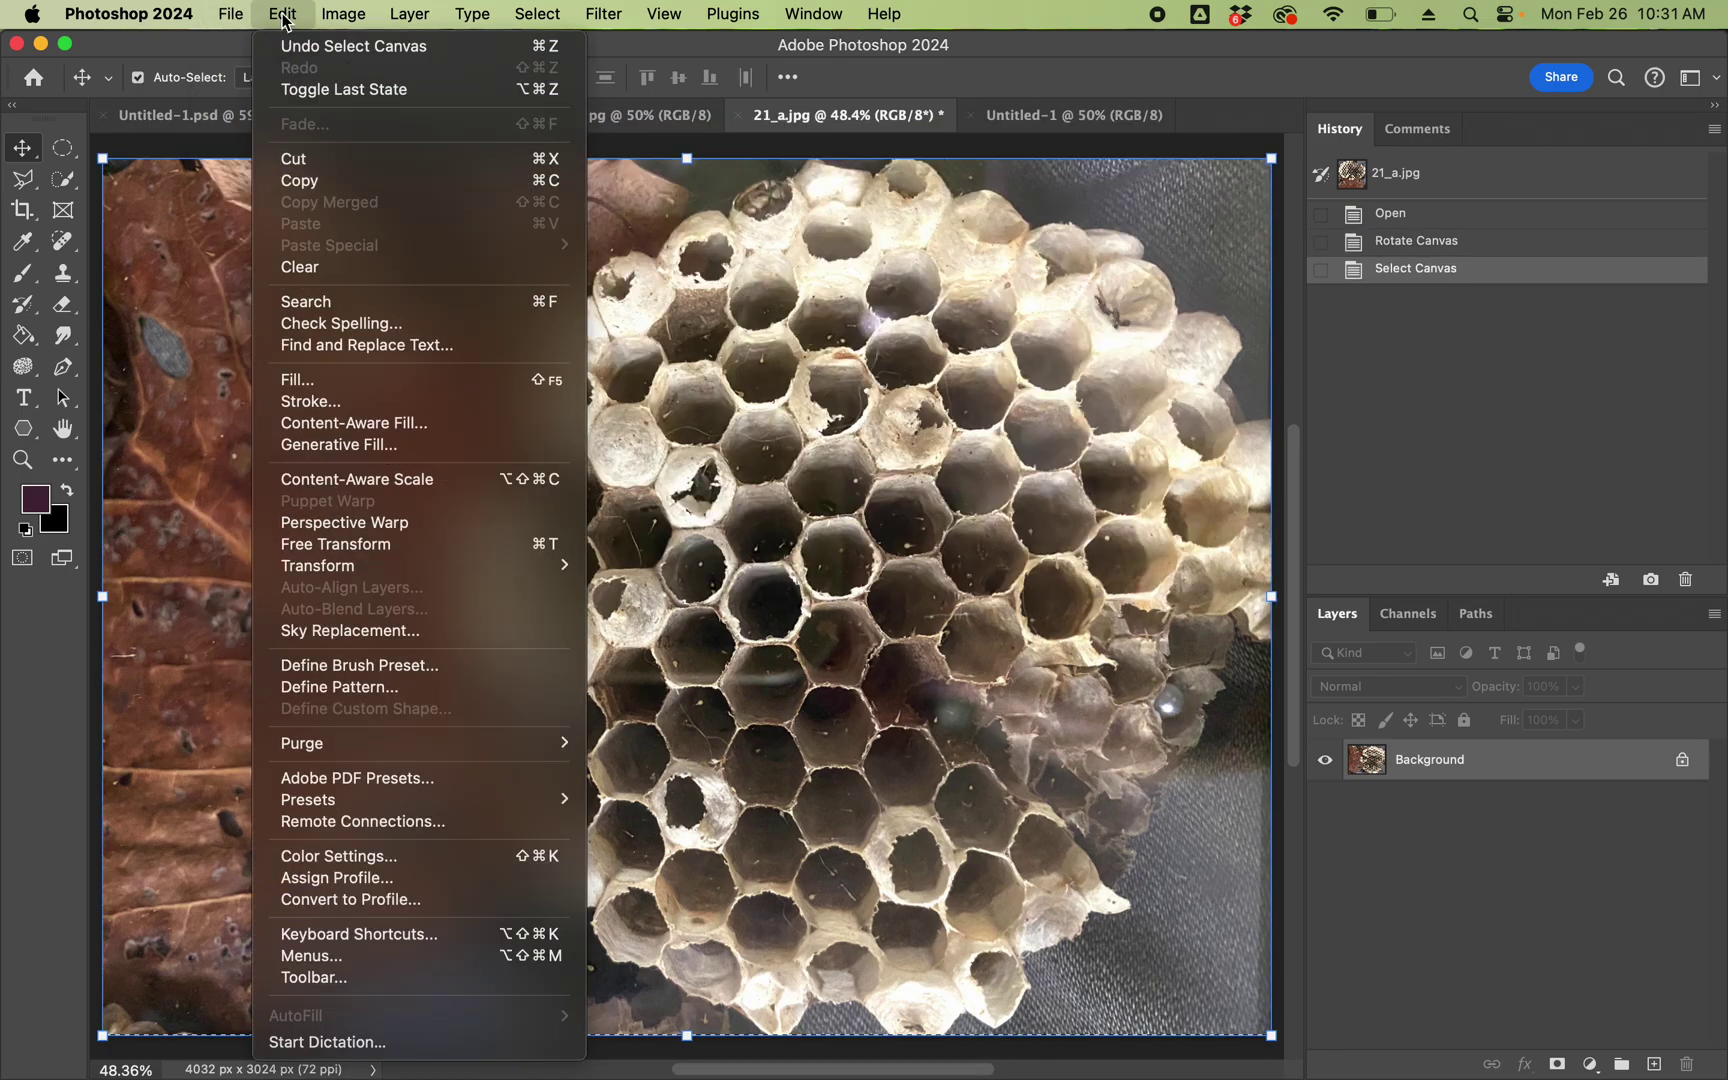
pyautogui.click(300, 182)
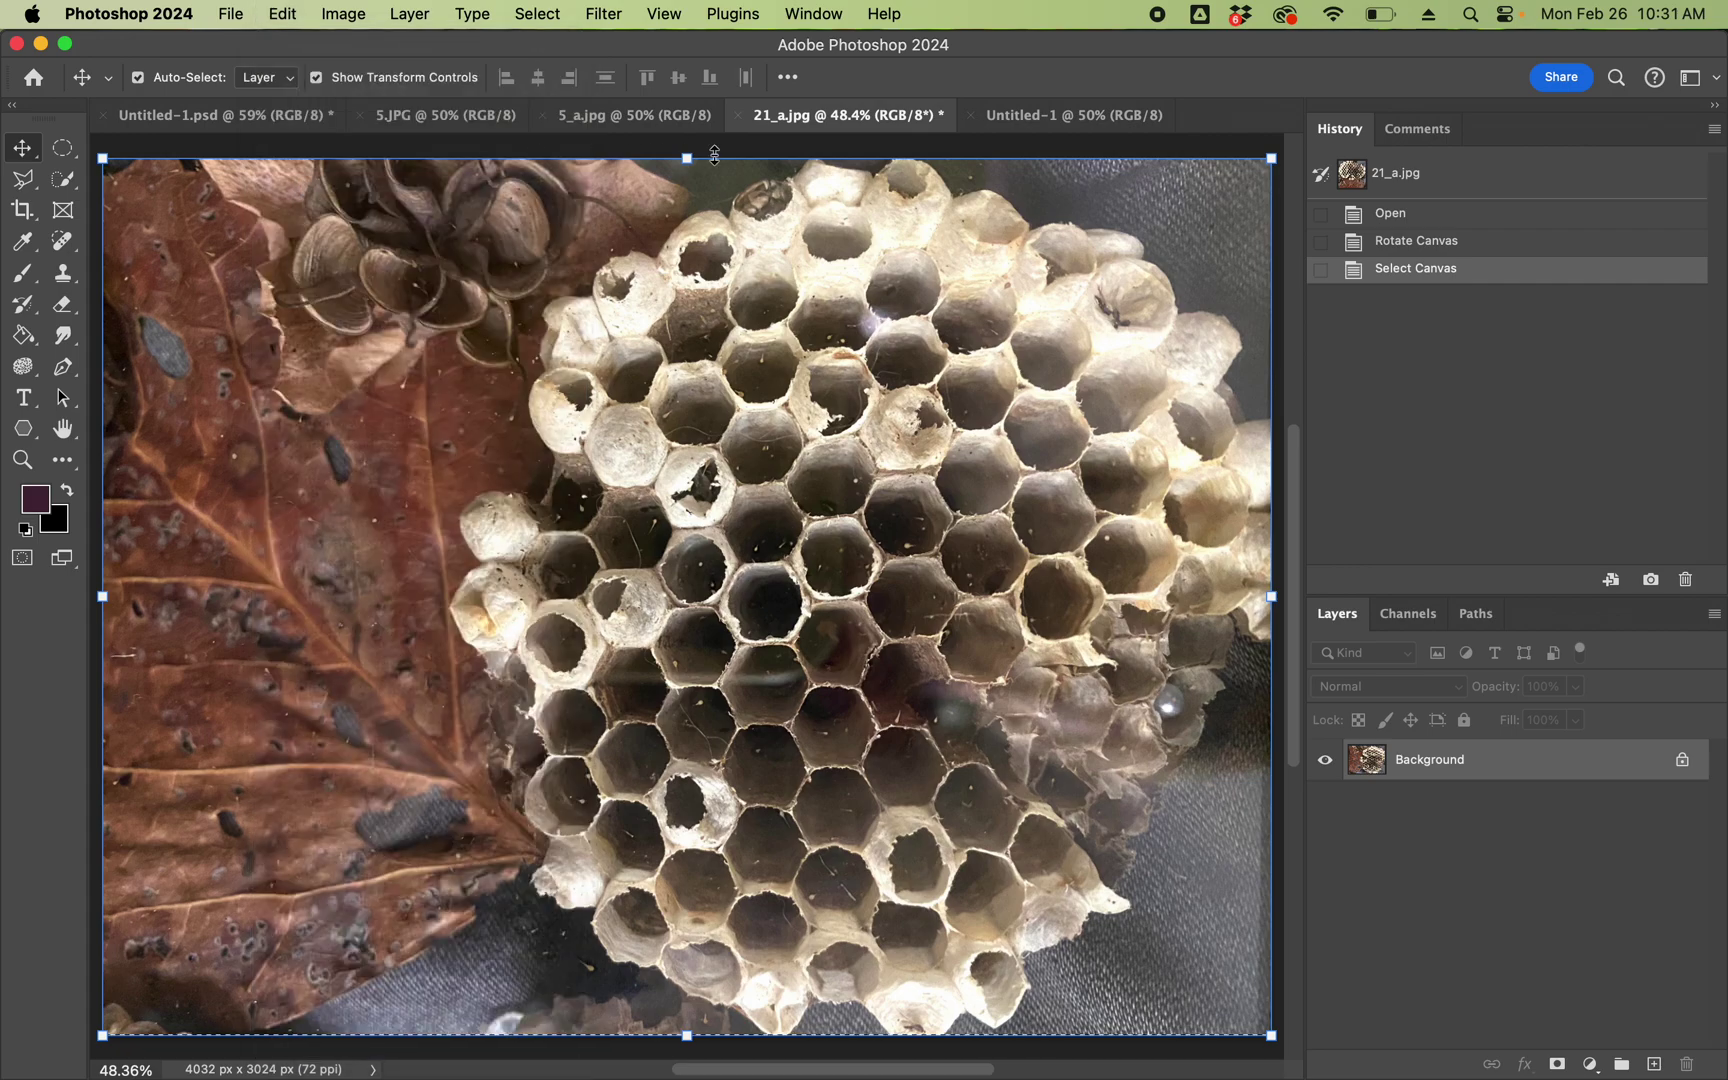
pyautogui.click(1015, 117)
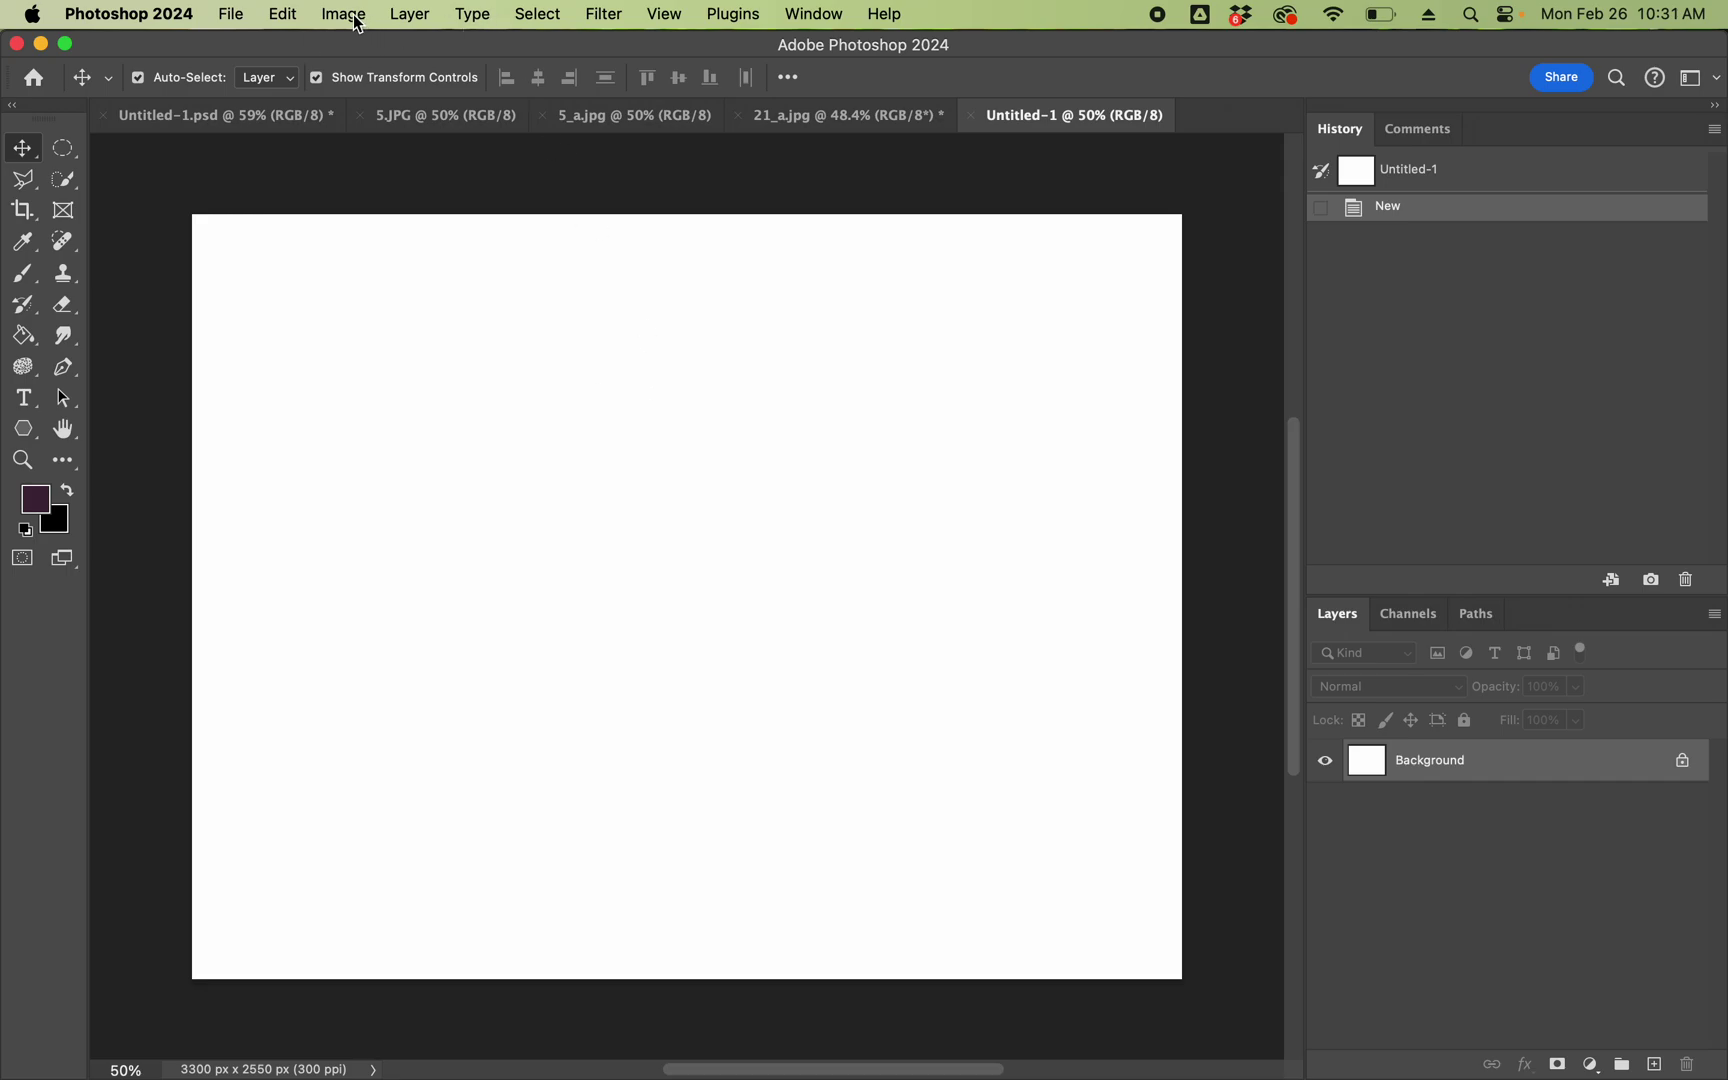
pyautogui.click(286, 20)
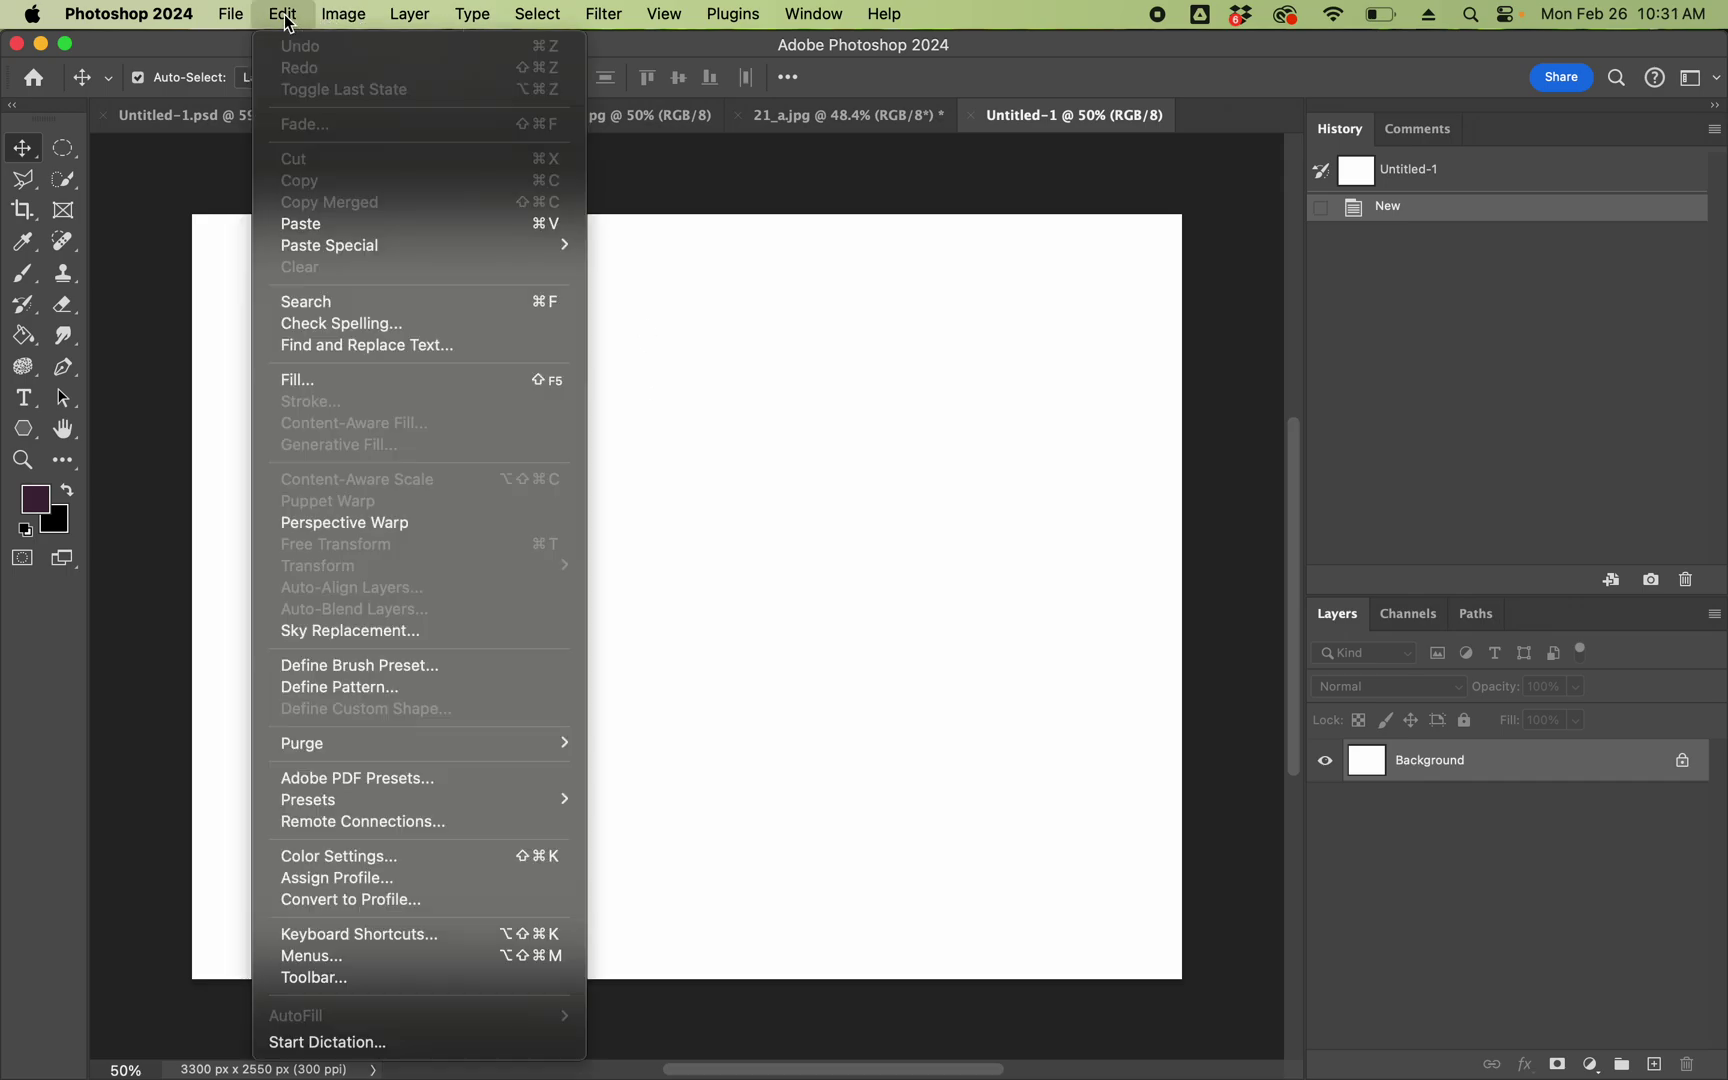
pyautogui.click(310, 223)
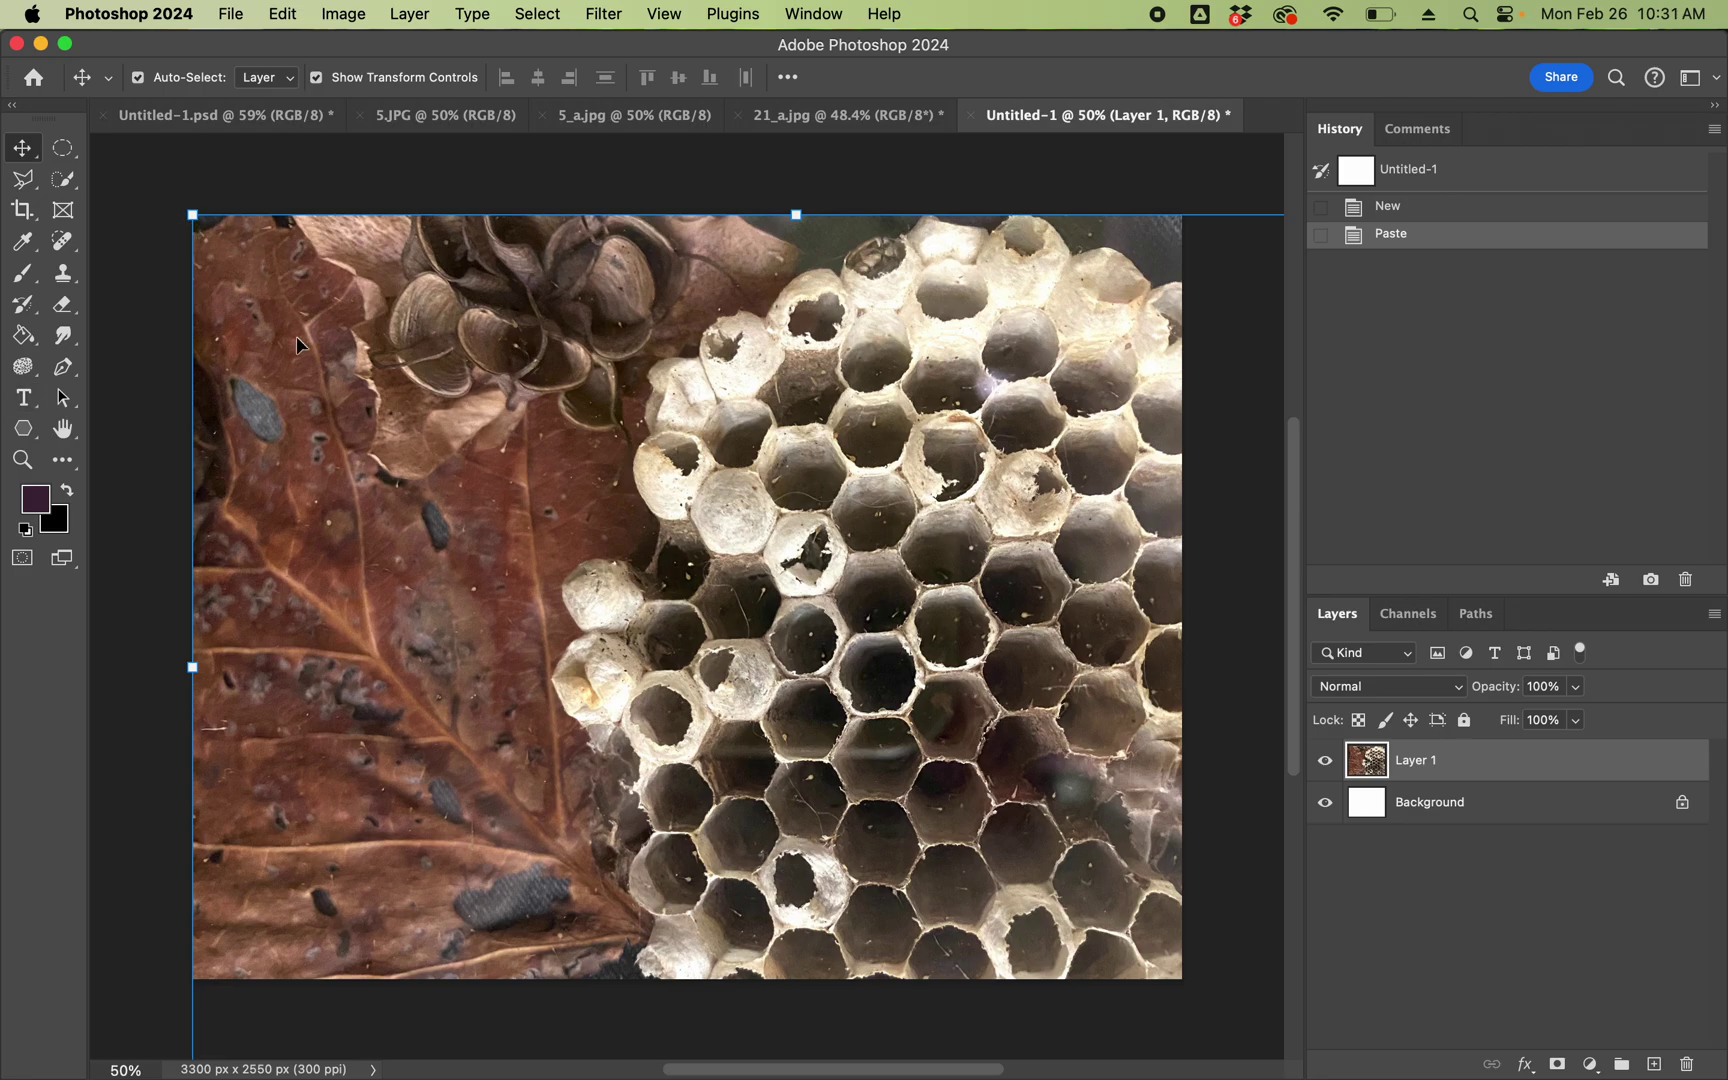
pyautogui.click(192, 214)
pyautogui.moveTo(190, 215); pyautogui.dragTo(367, 289)
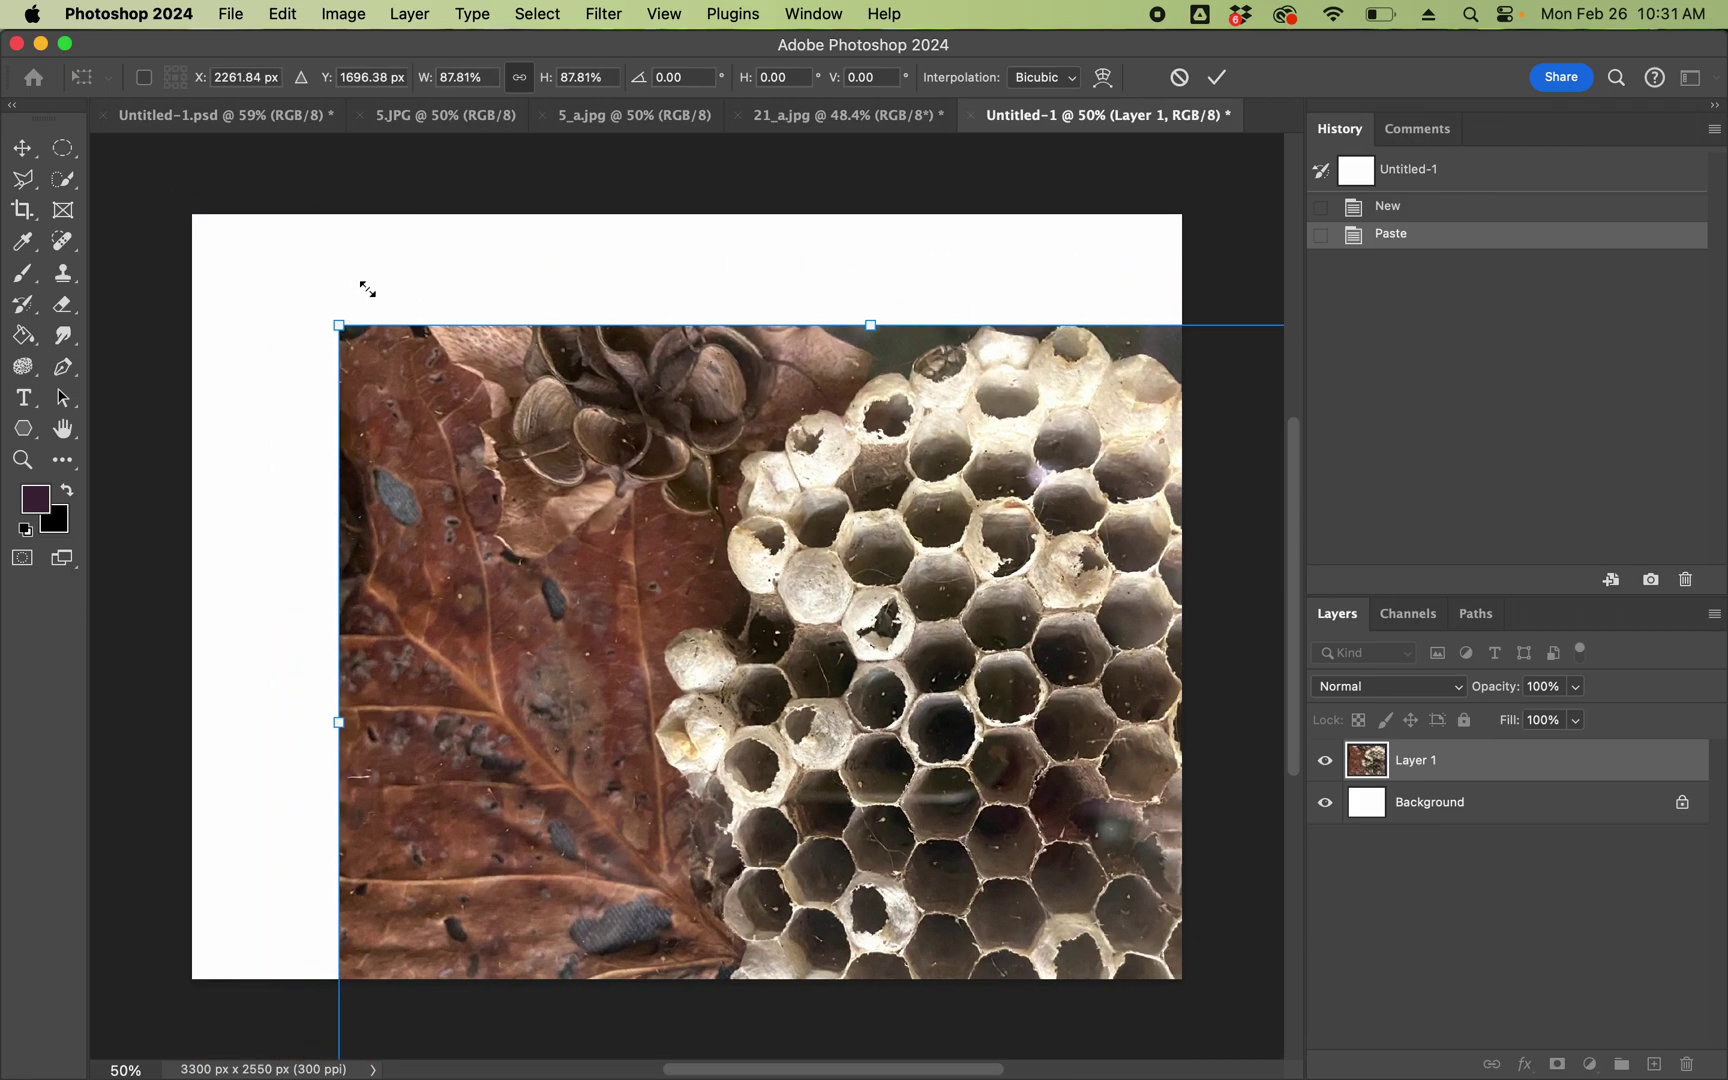
pyautogui.moveTo(652, 517); pyautogui.dragTo(506, 382)
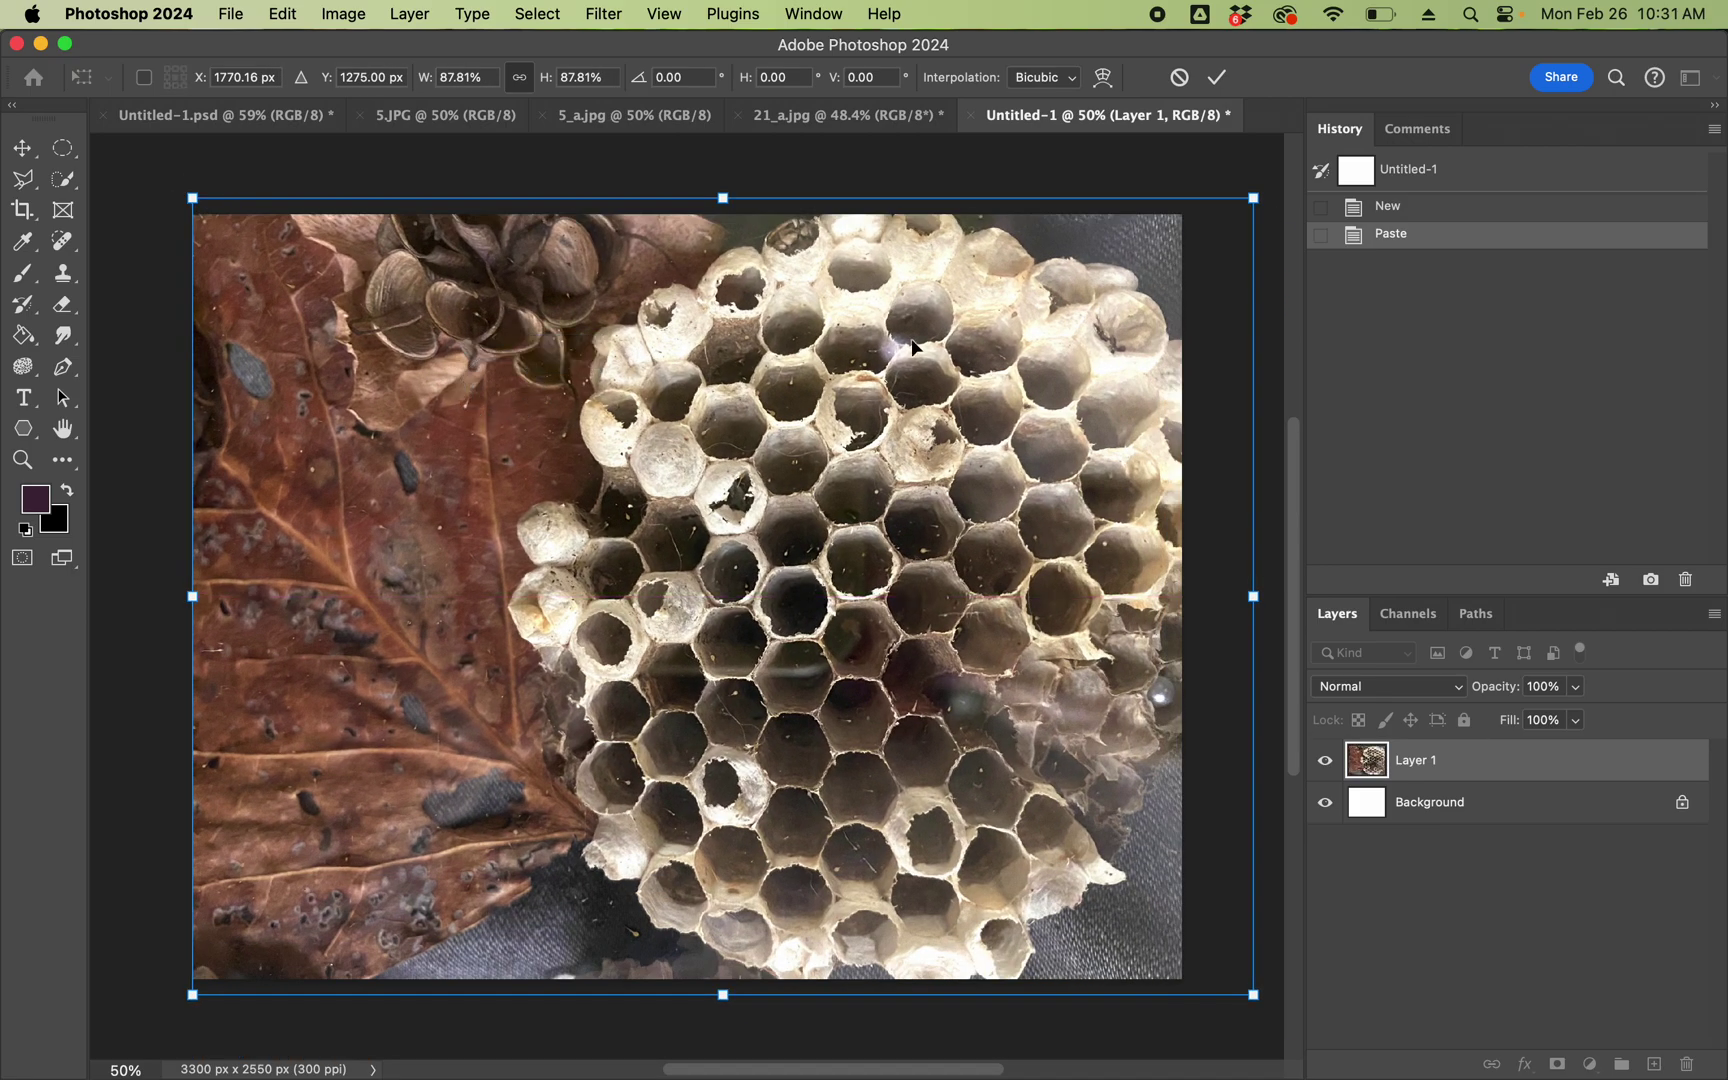
pyautogui.moveTo(1254, 198); pyautogui.dragTo(1186, 249)
pyautogui.moveTo(1077, 341); pyautogui.dragTo(1078, 302)
pyautogui.moveTo(178, 1075)
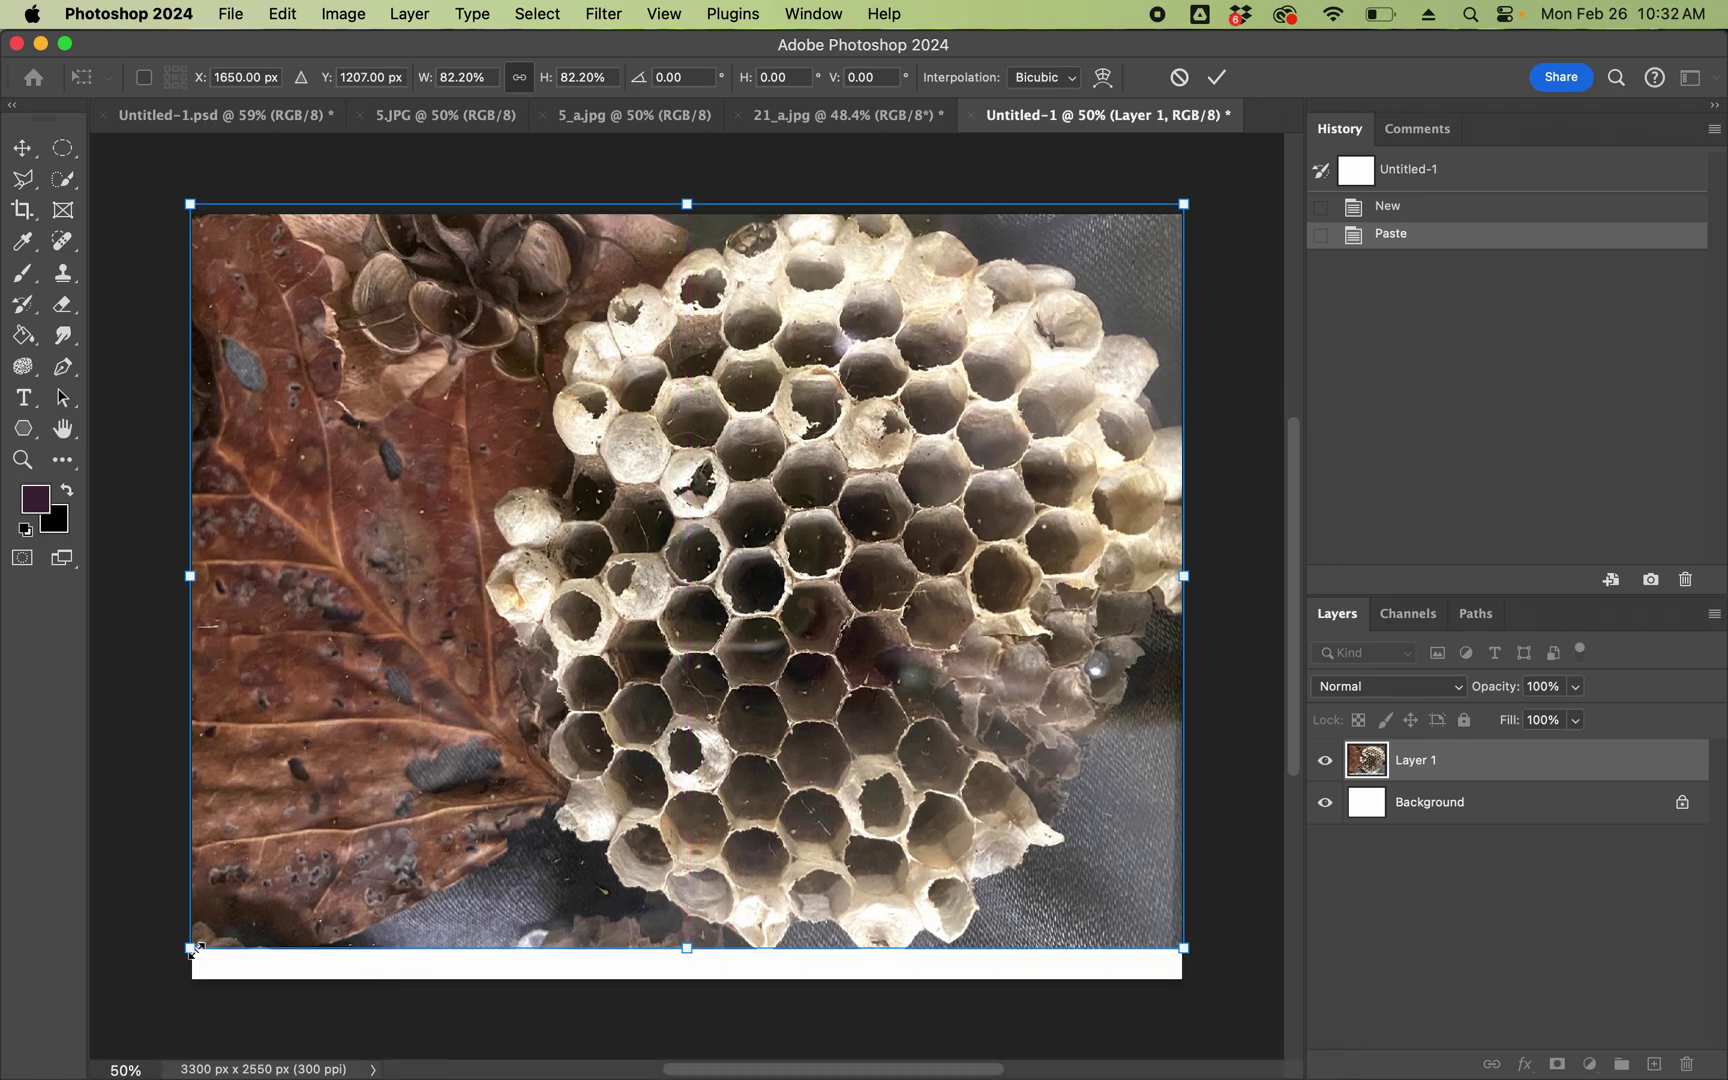
pyautogui.moveTo(192, 950); pyautogui.dragTo(152, 985)
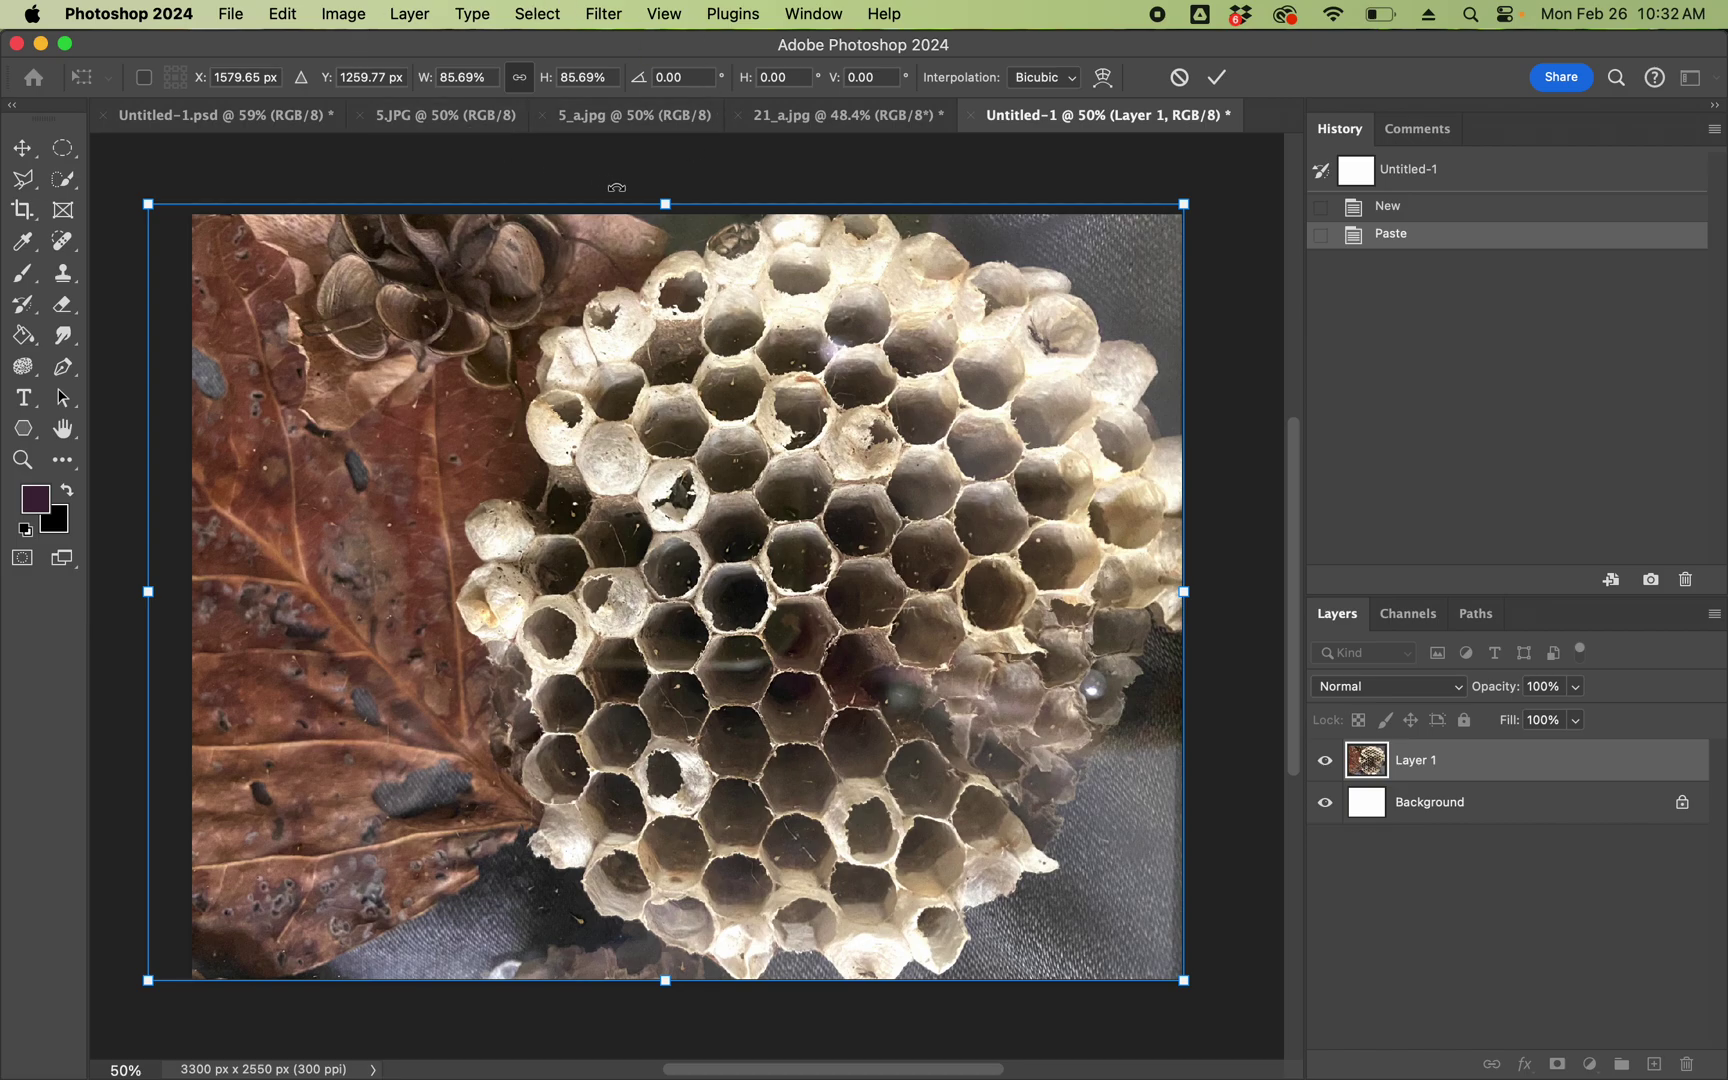
pyautogui.click(620, 122)
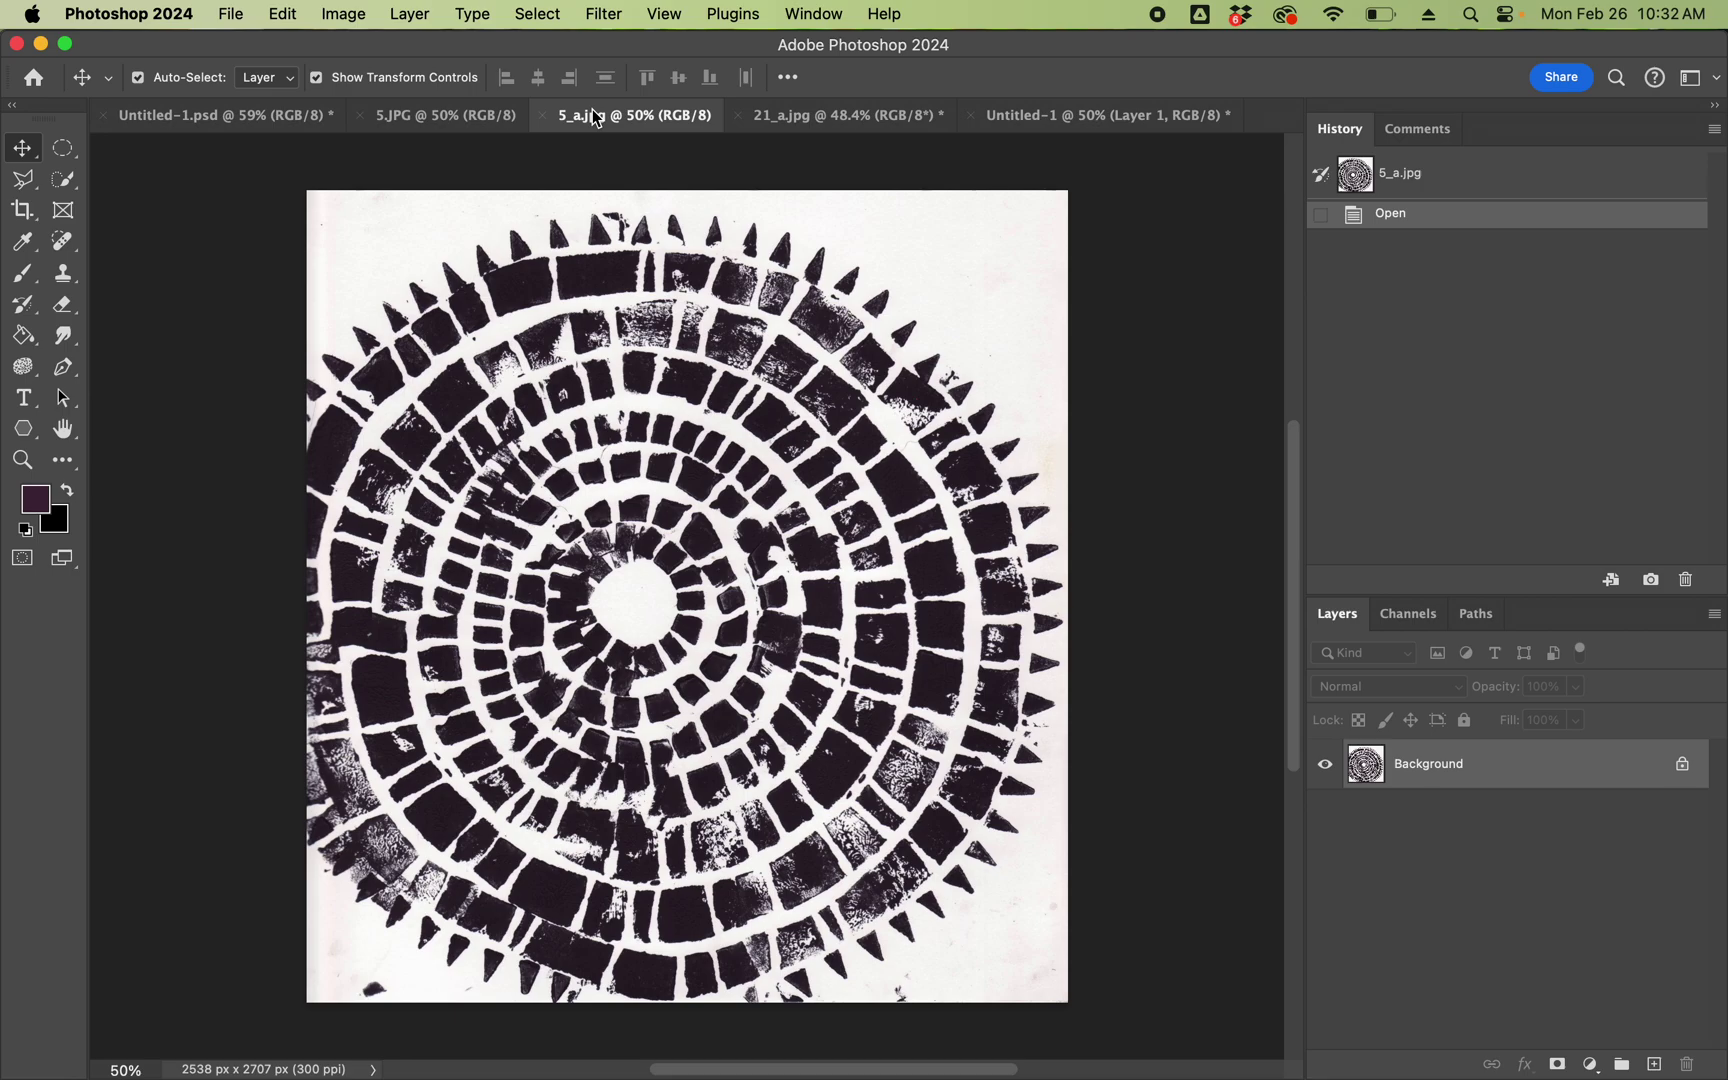
pyautogui.click(809, 113)
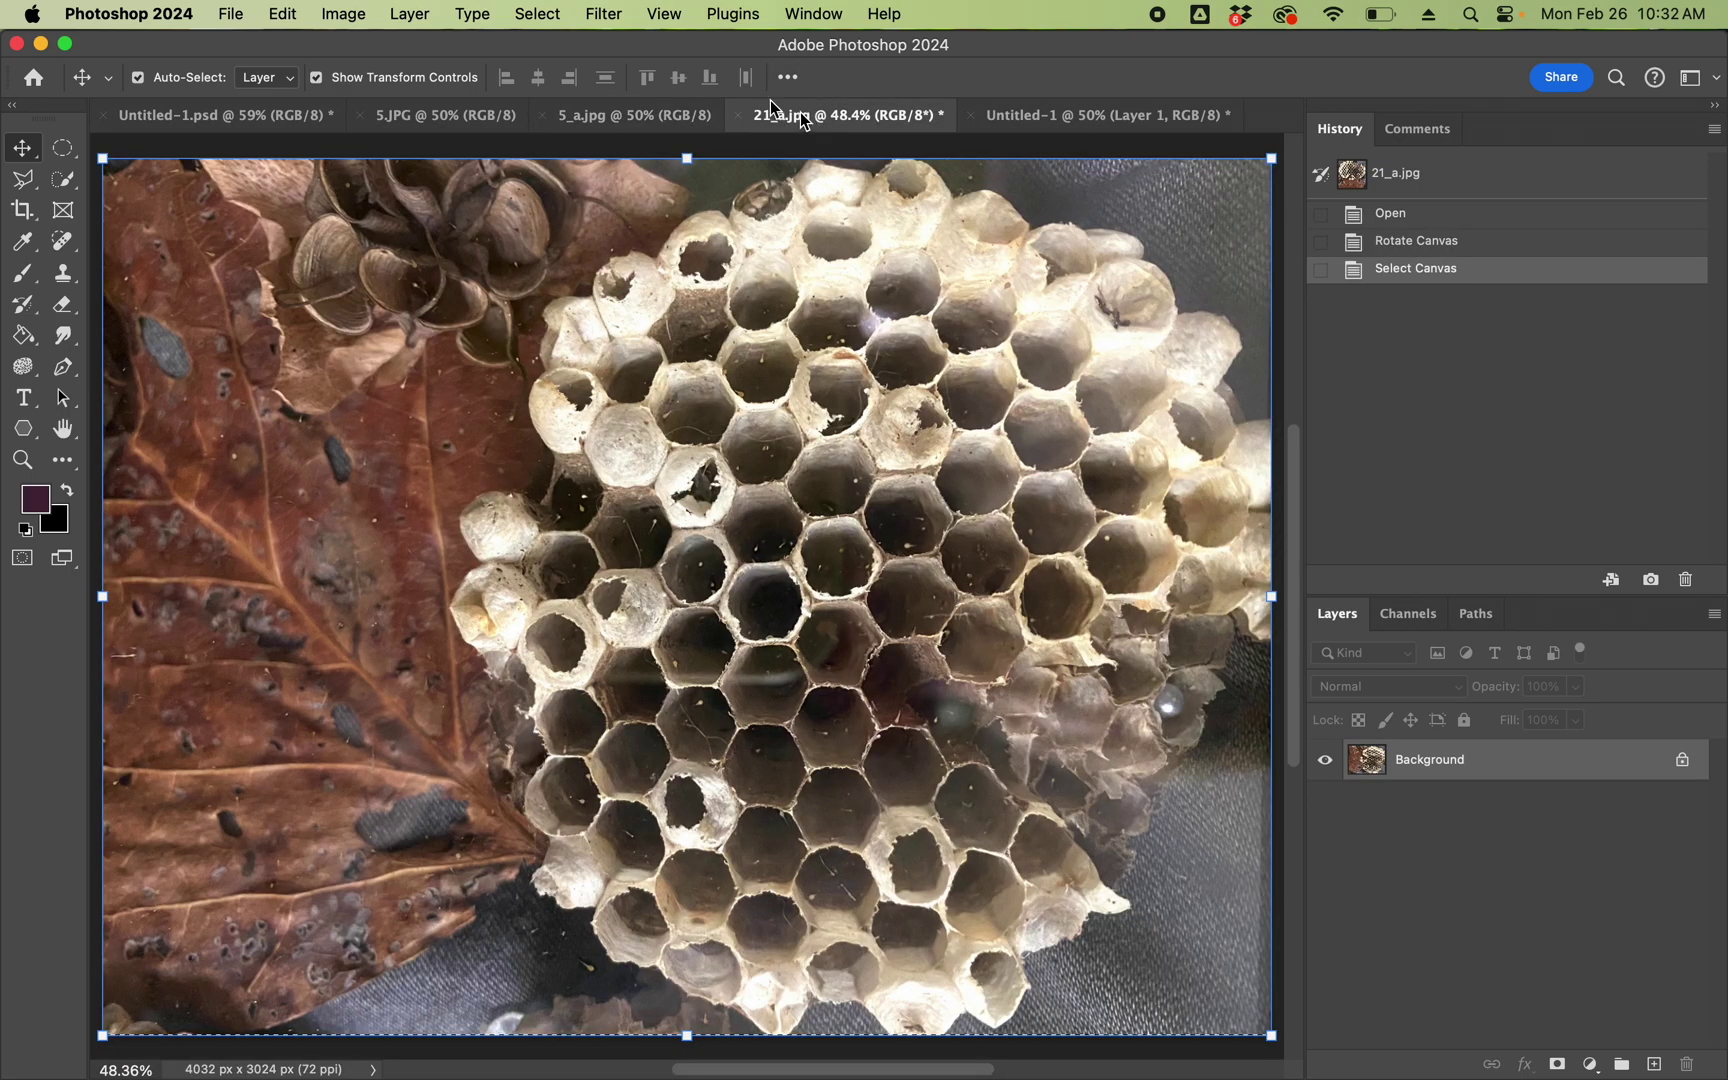
# Select the whole canvas of 5.JPG and copy the circular line print
pyautogui.click(487, 119)
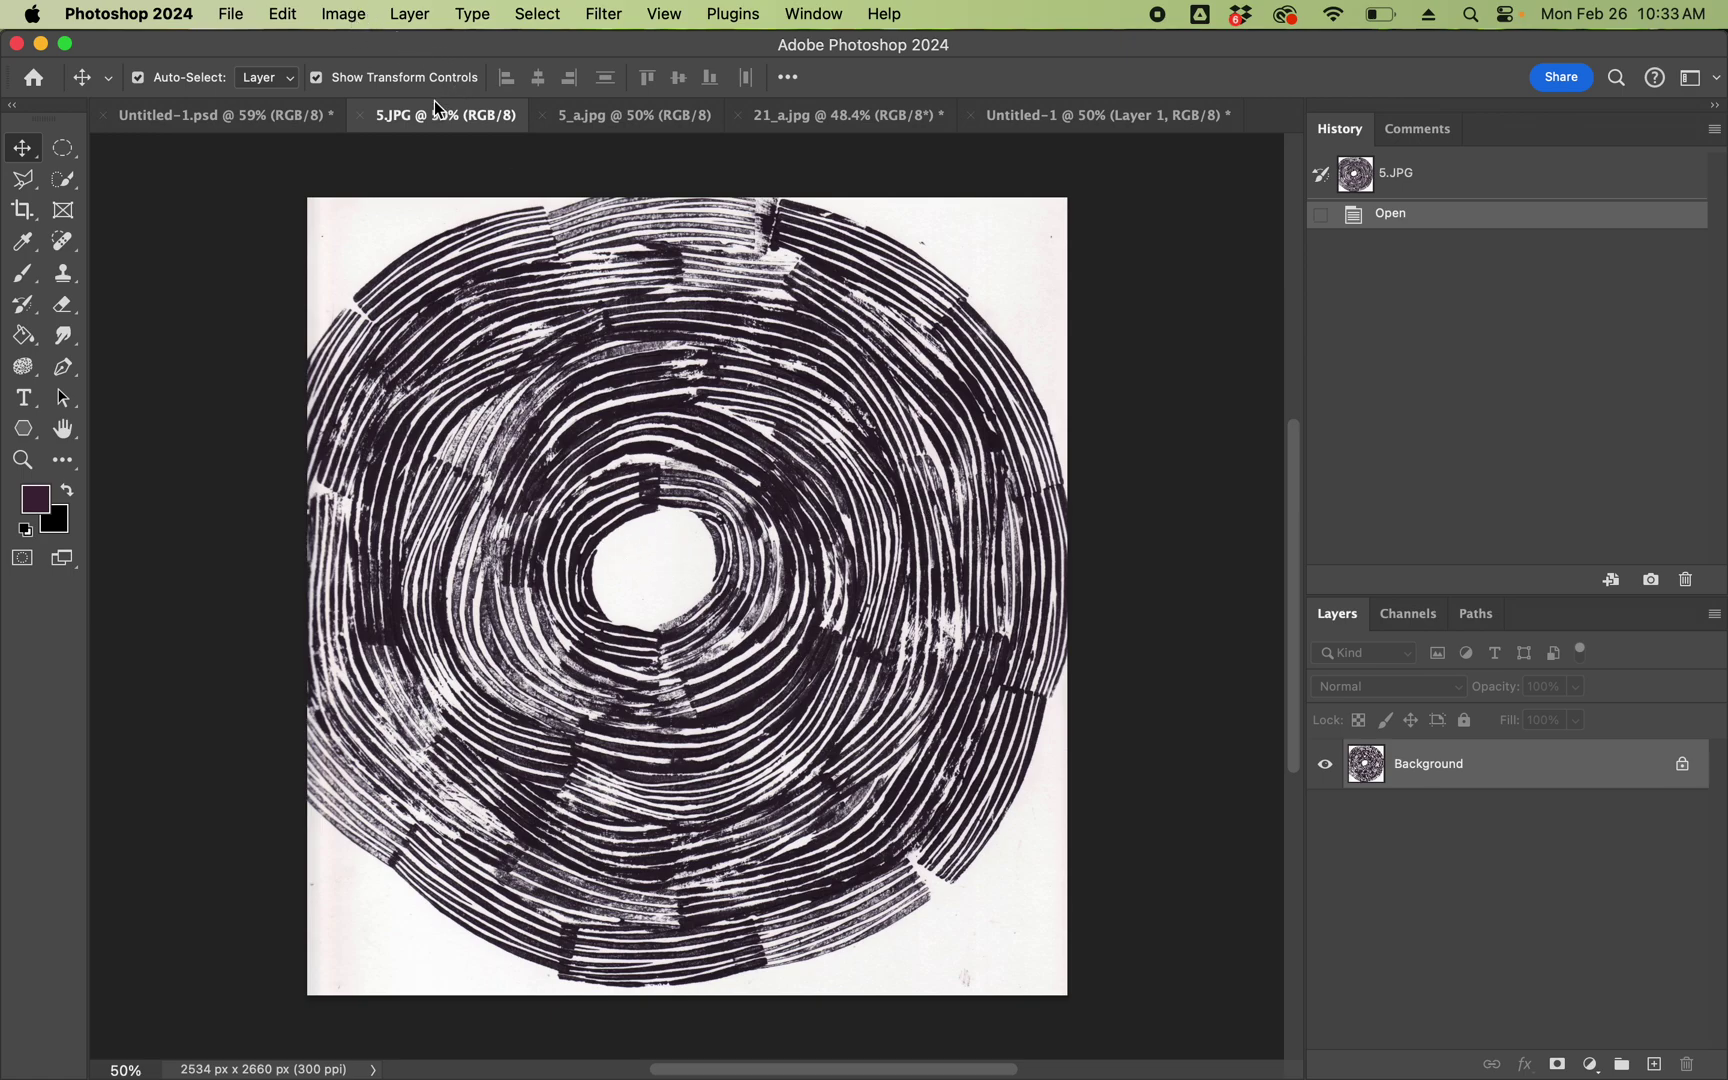
pyautogui.click(537, 14)
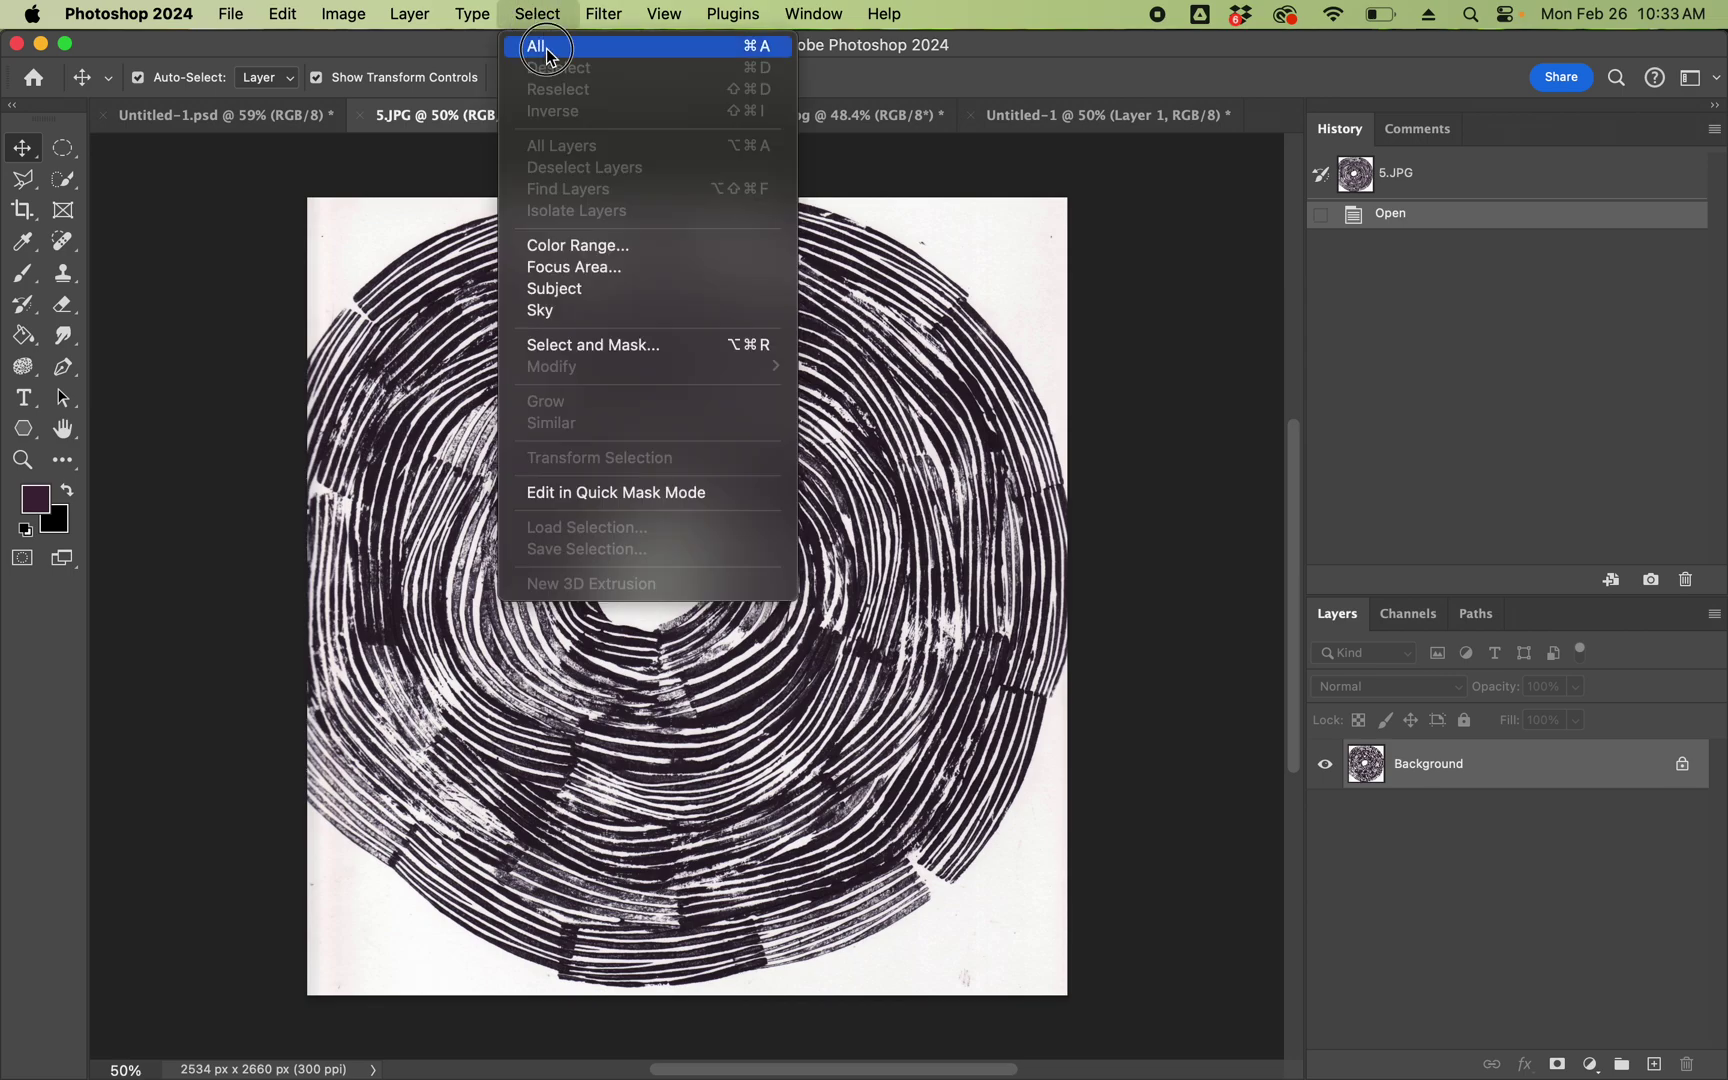
pyautogui.click(546, 48)
pyautogui.click(283, 14)
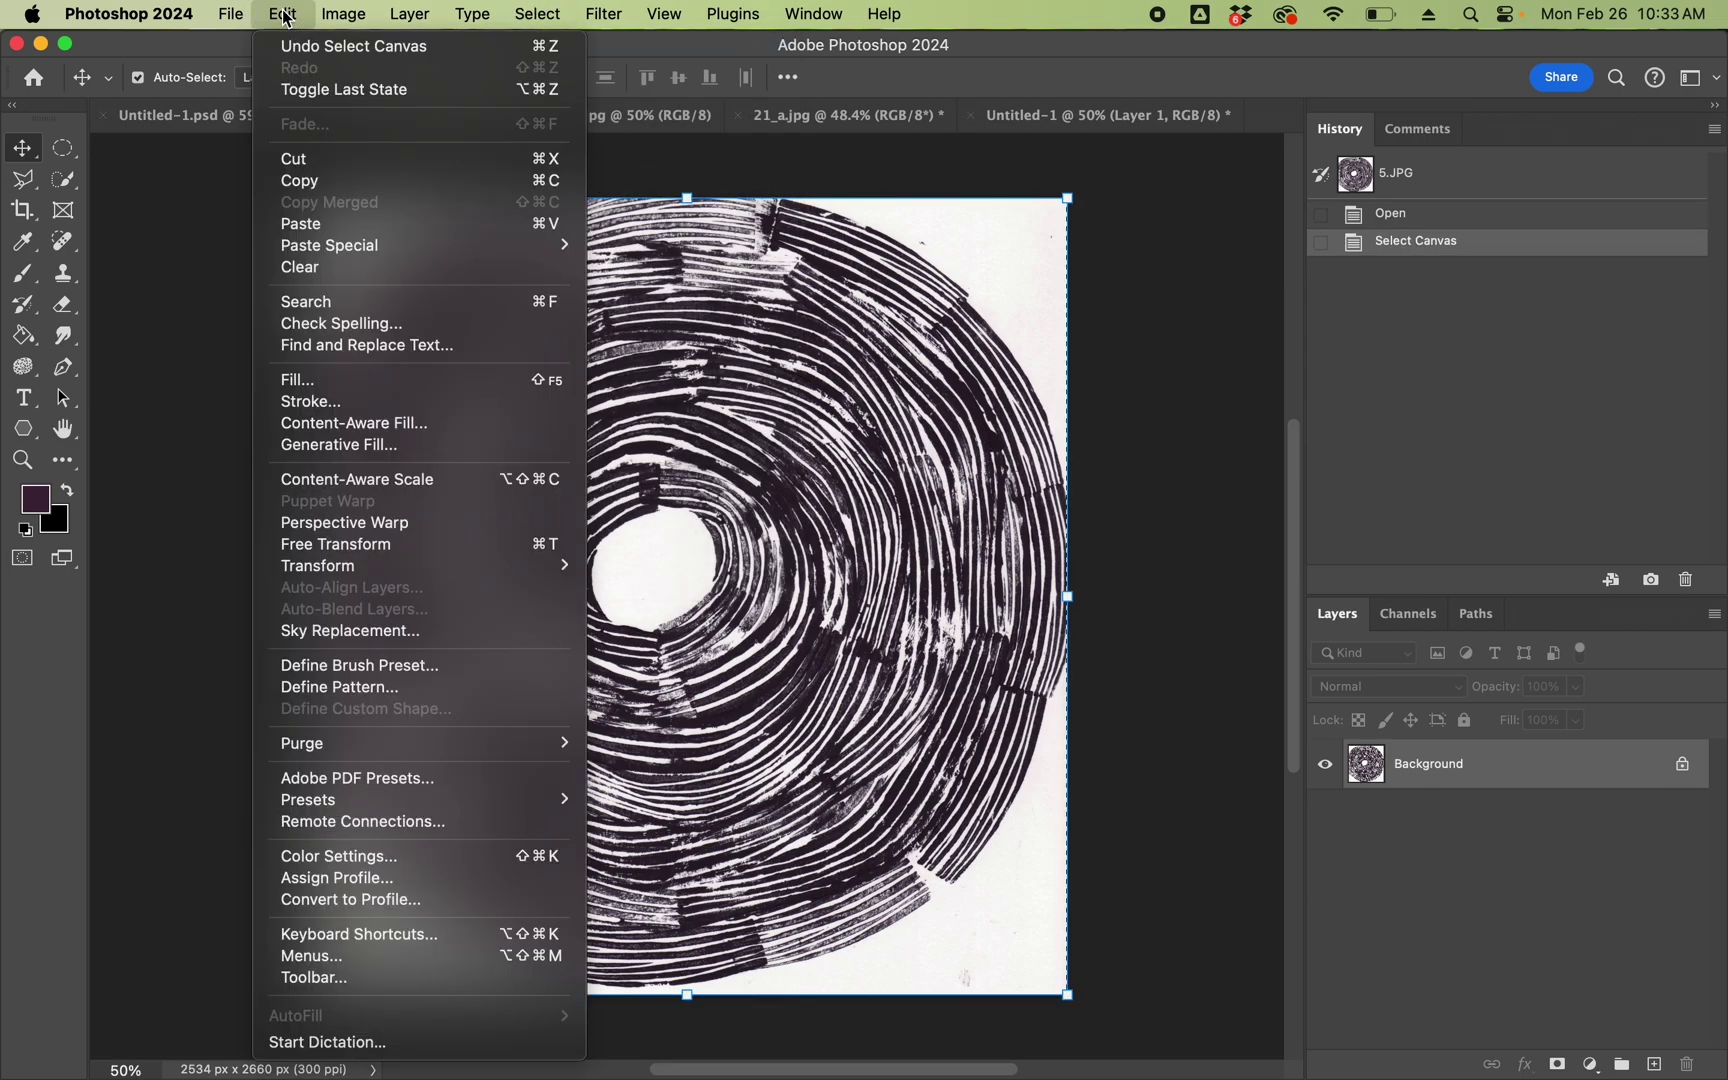
pyautogui.click(311, 180)
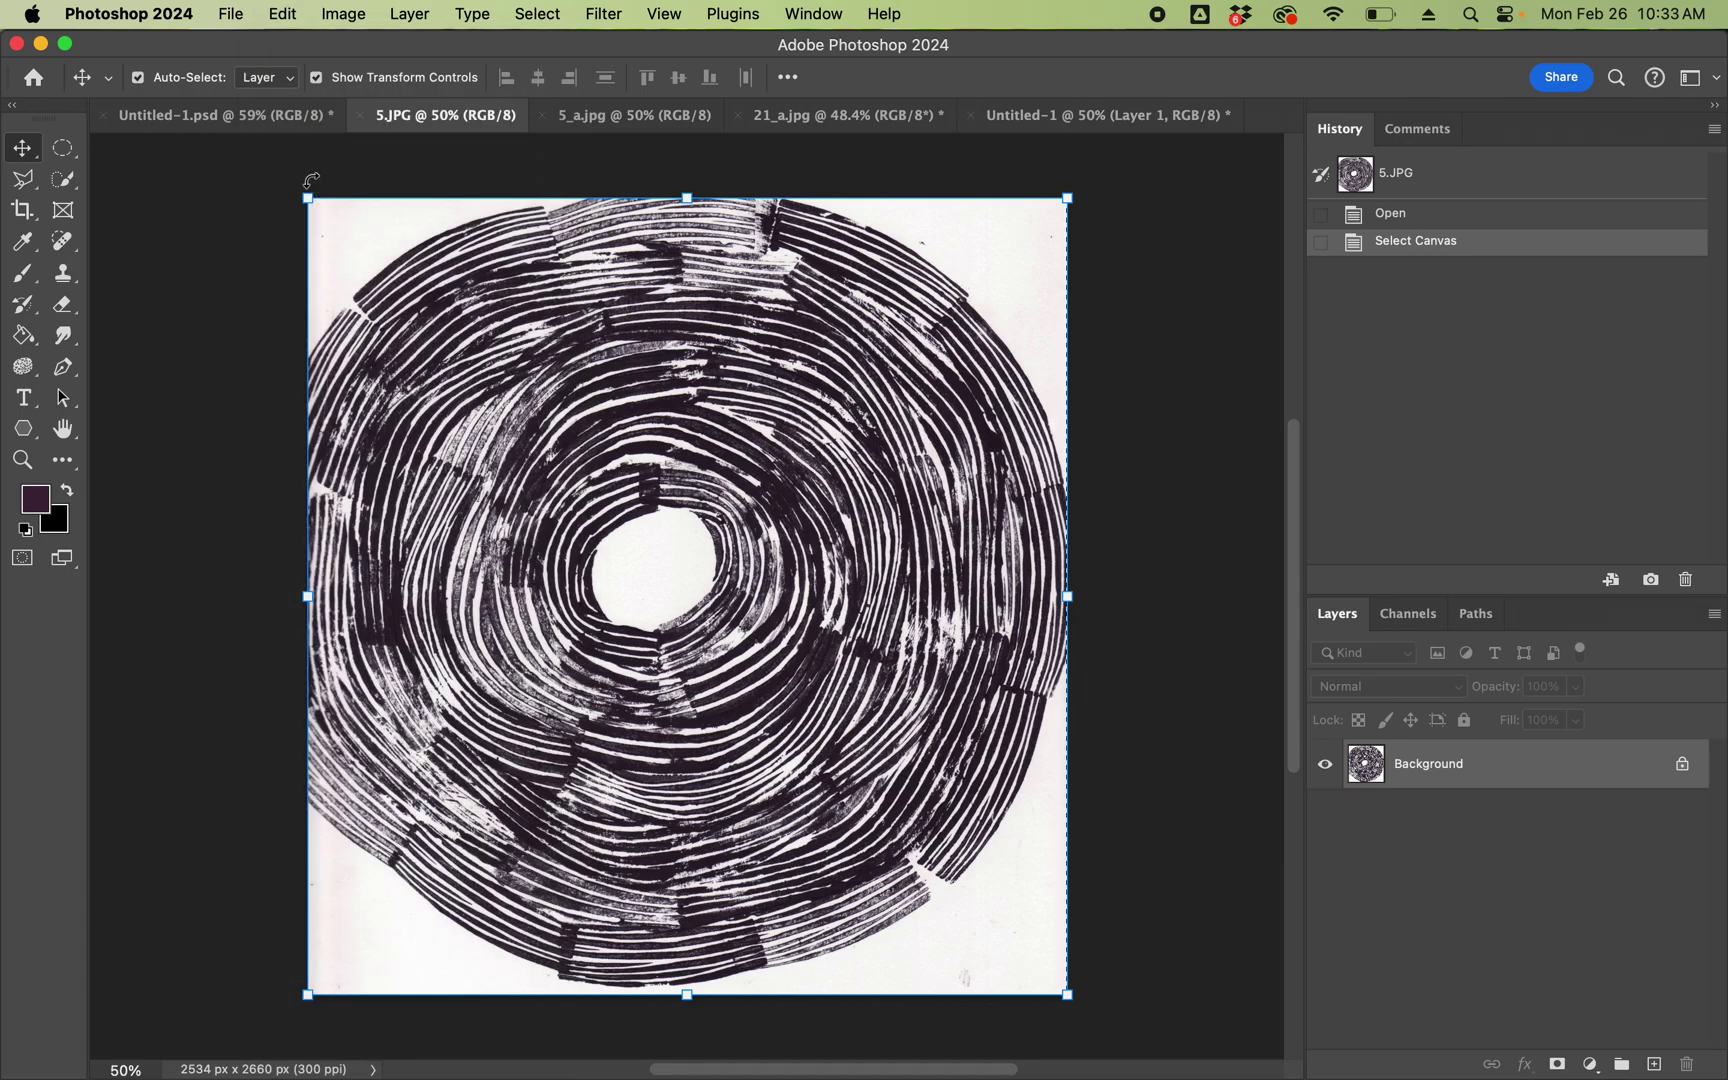
# In the new Untitled-1 document, scale the honeycomb photo layer to about 85% and align it to the canvas's upper-left corner so it fills the canvas
pyautogui.click(1062, 118)
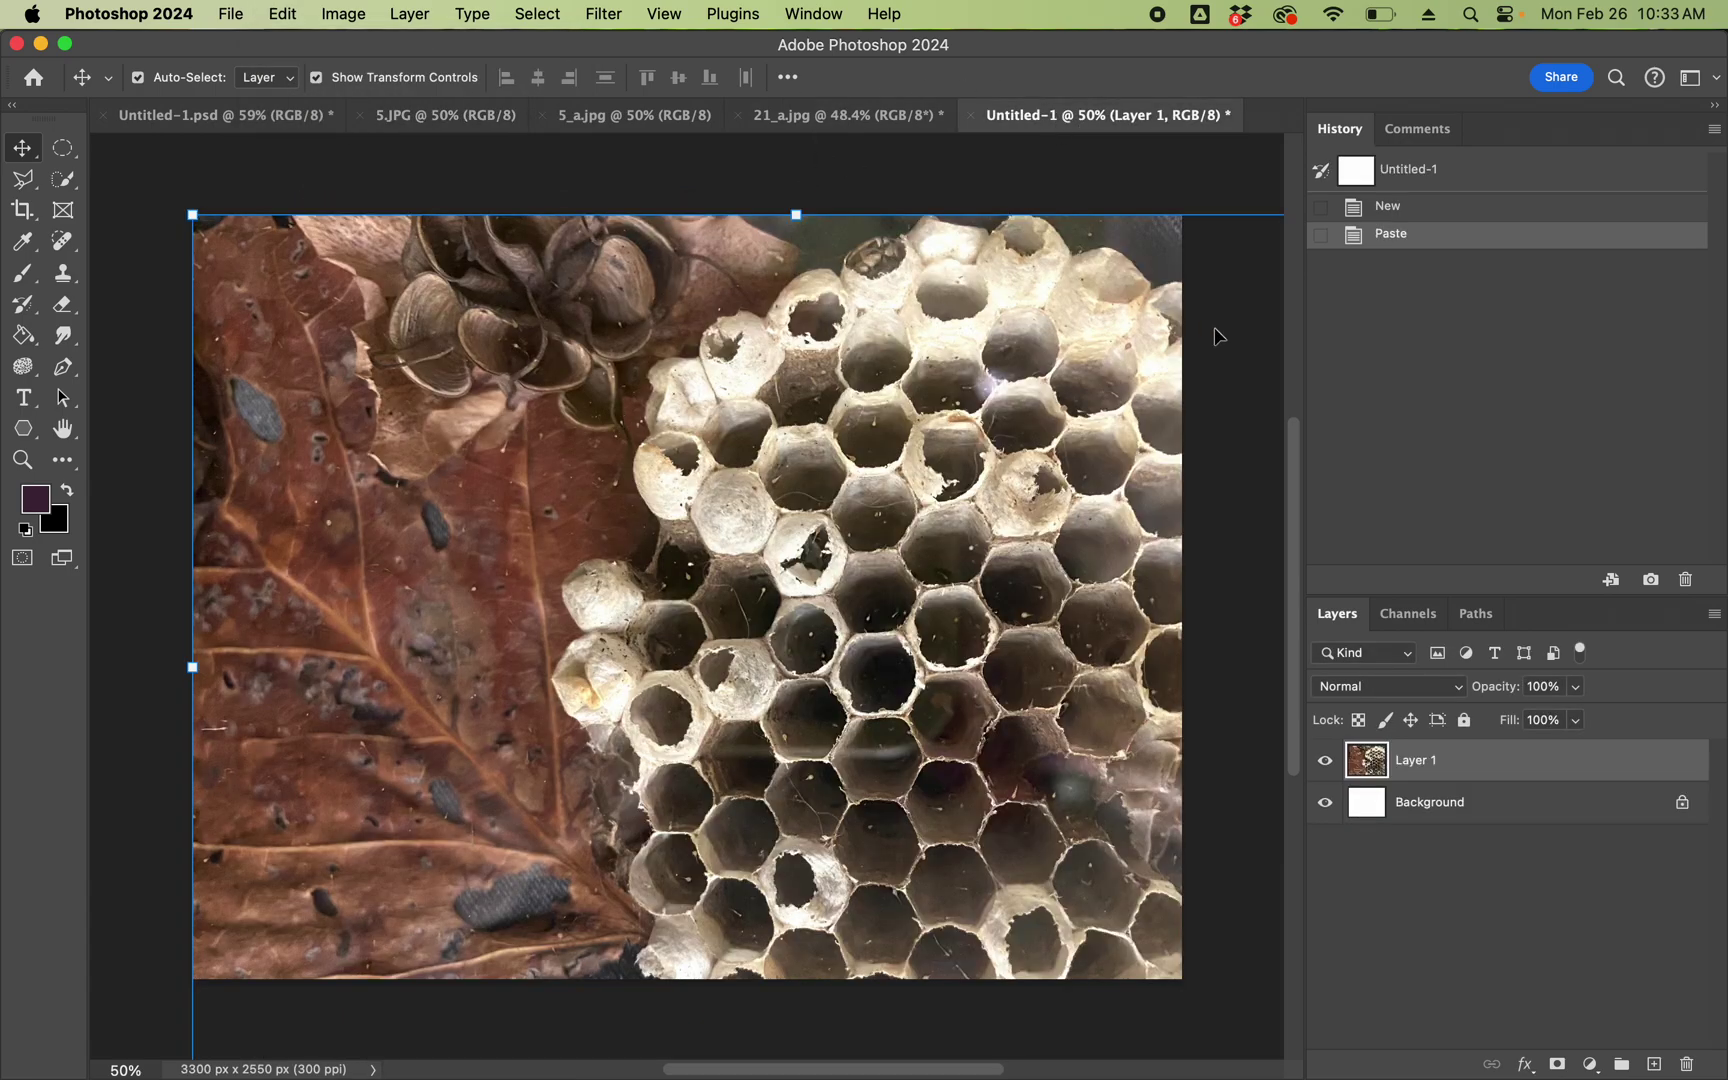
pyautogui.moveTo(193, 215); pyautogui.dragTo(500, 386)
pyautogui.moveTo(677, 497); pyautogui.dragTo(395, 284)
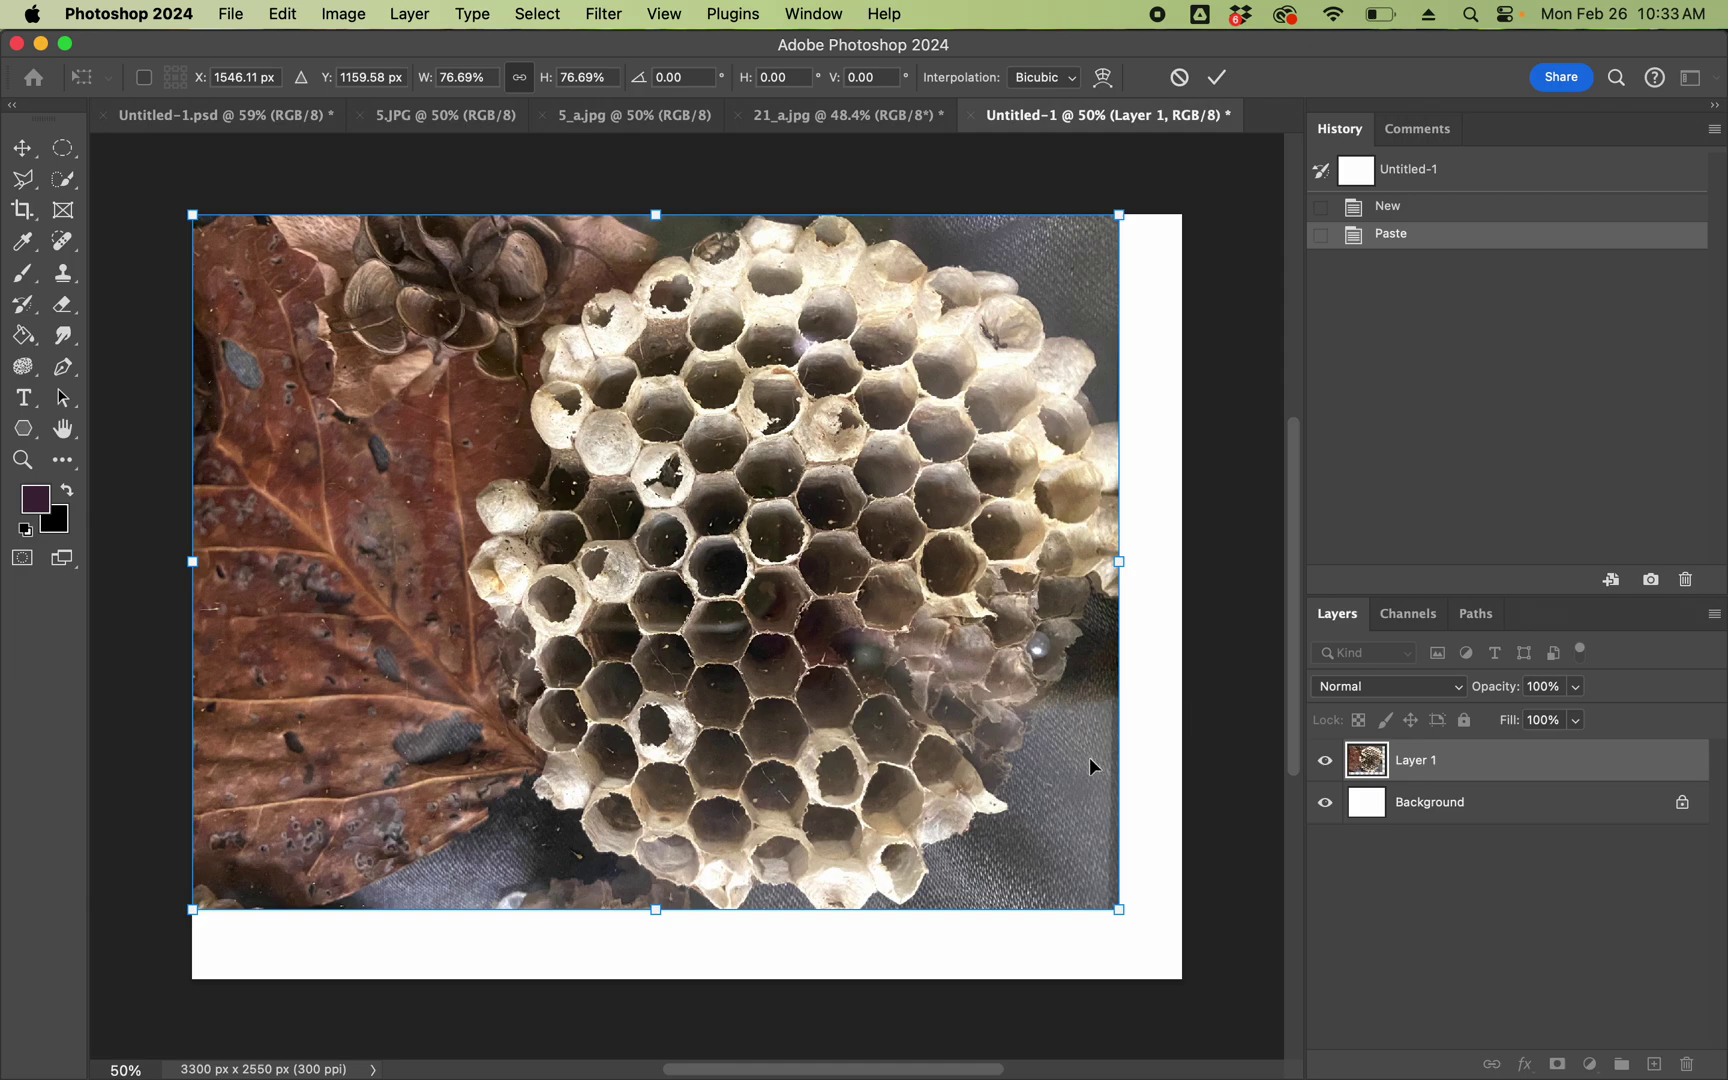
pyautogui.moveTo(1113, 905); pyautogui.dragTo(1217, 983)
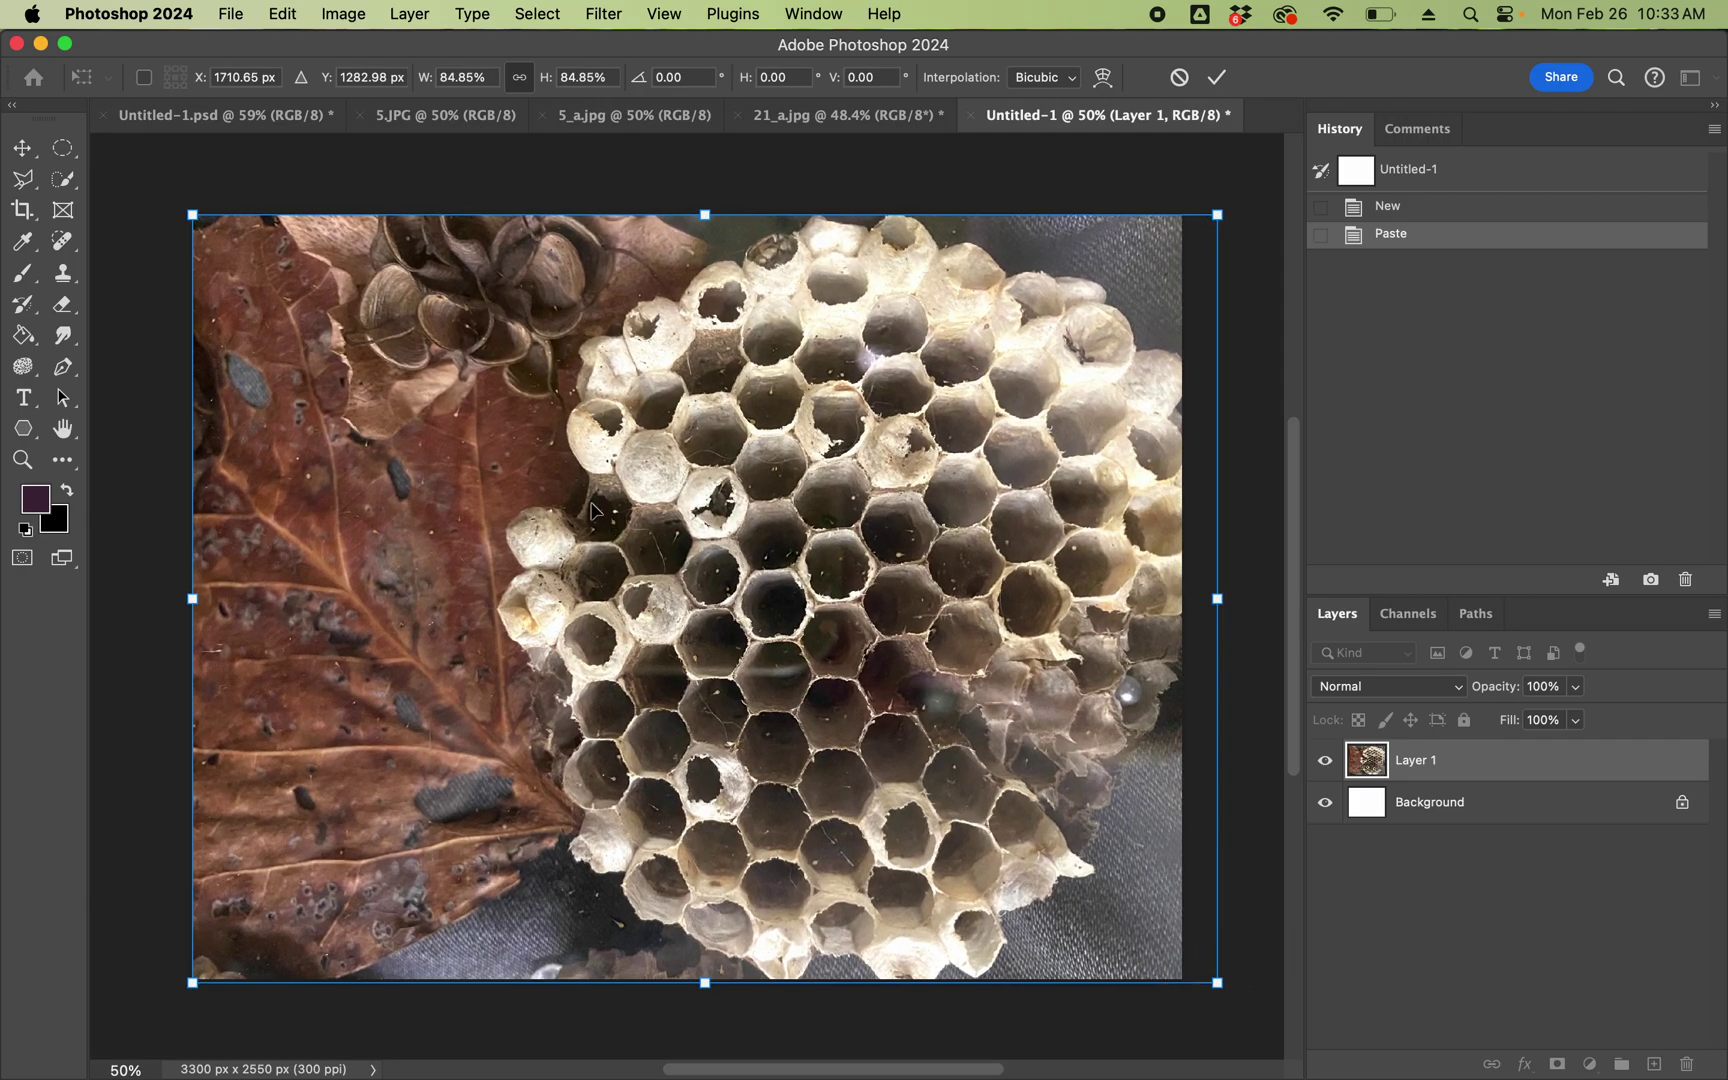
pyautogui.click(343, 14)
pyautogui.moveTo(281, 12)
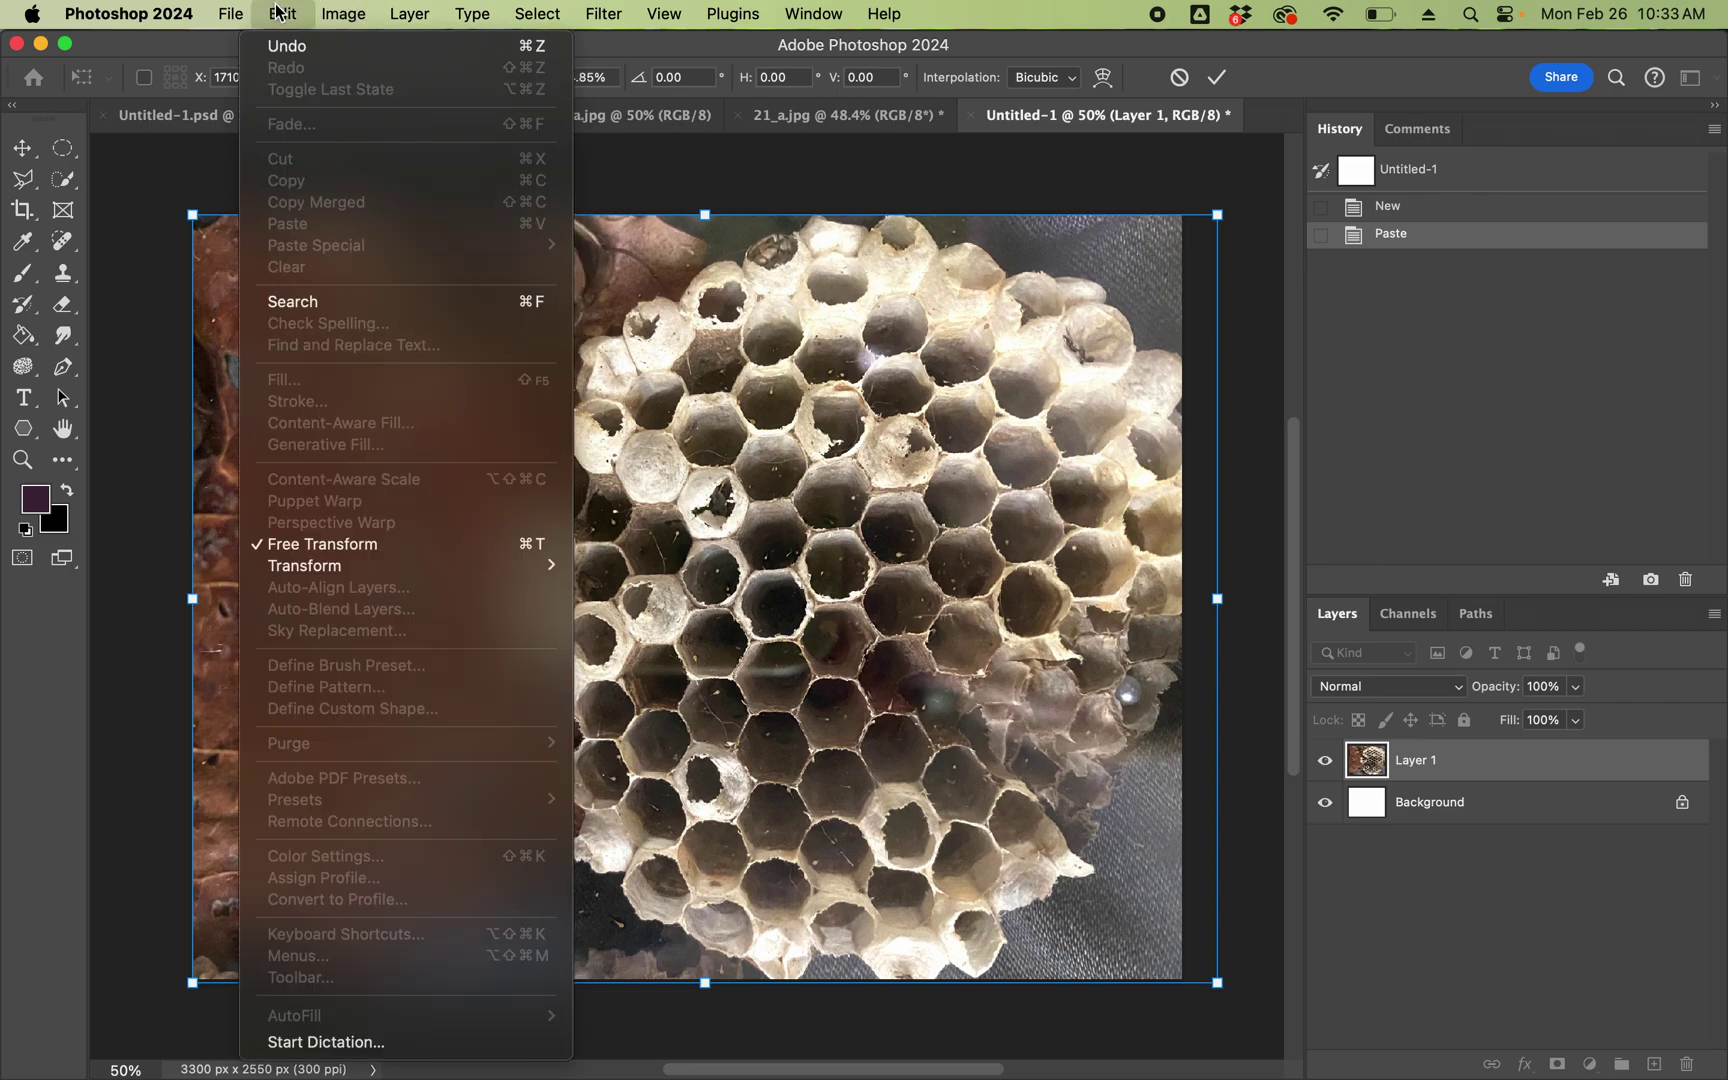
pyautogui.click(731, 432)
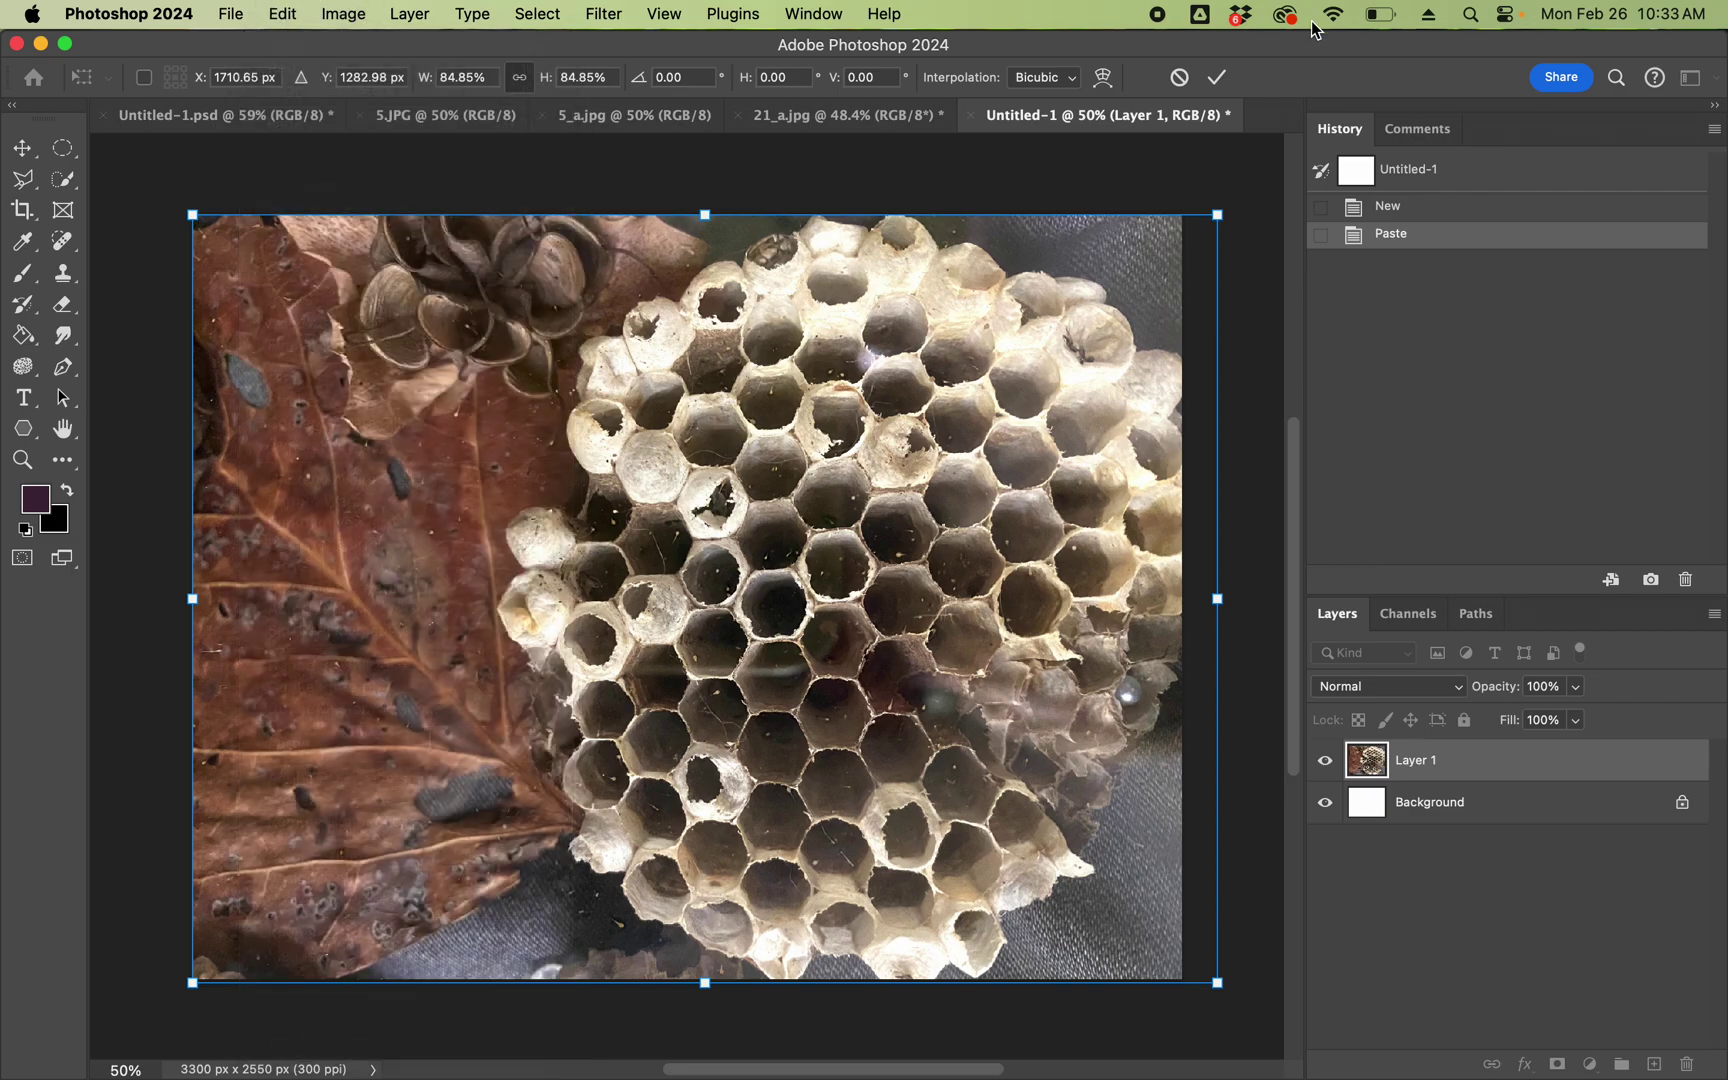
pyautogui.click(1217, 78)
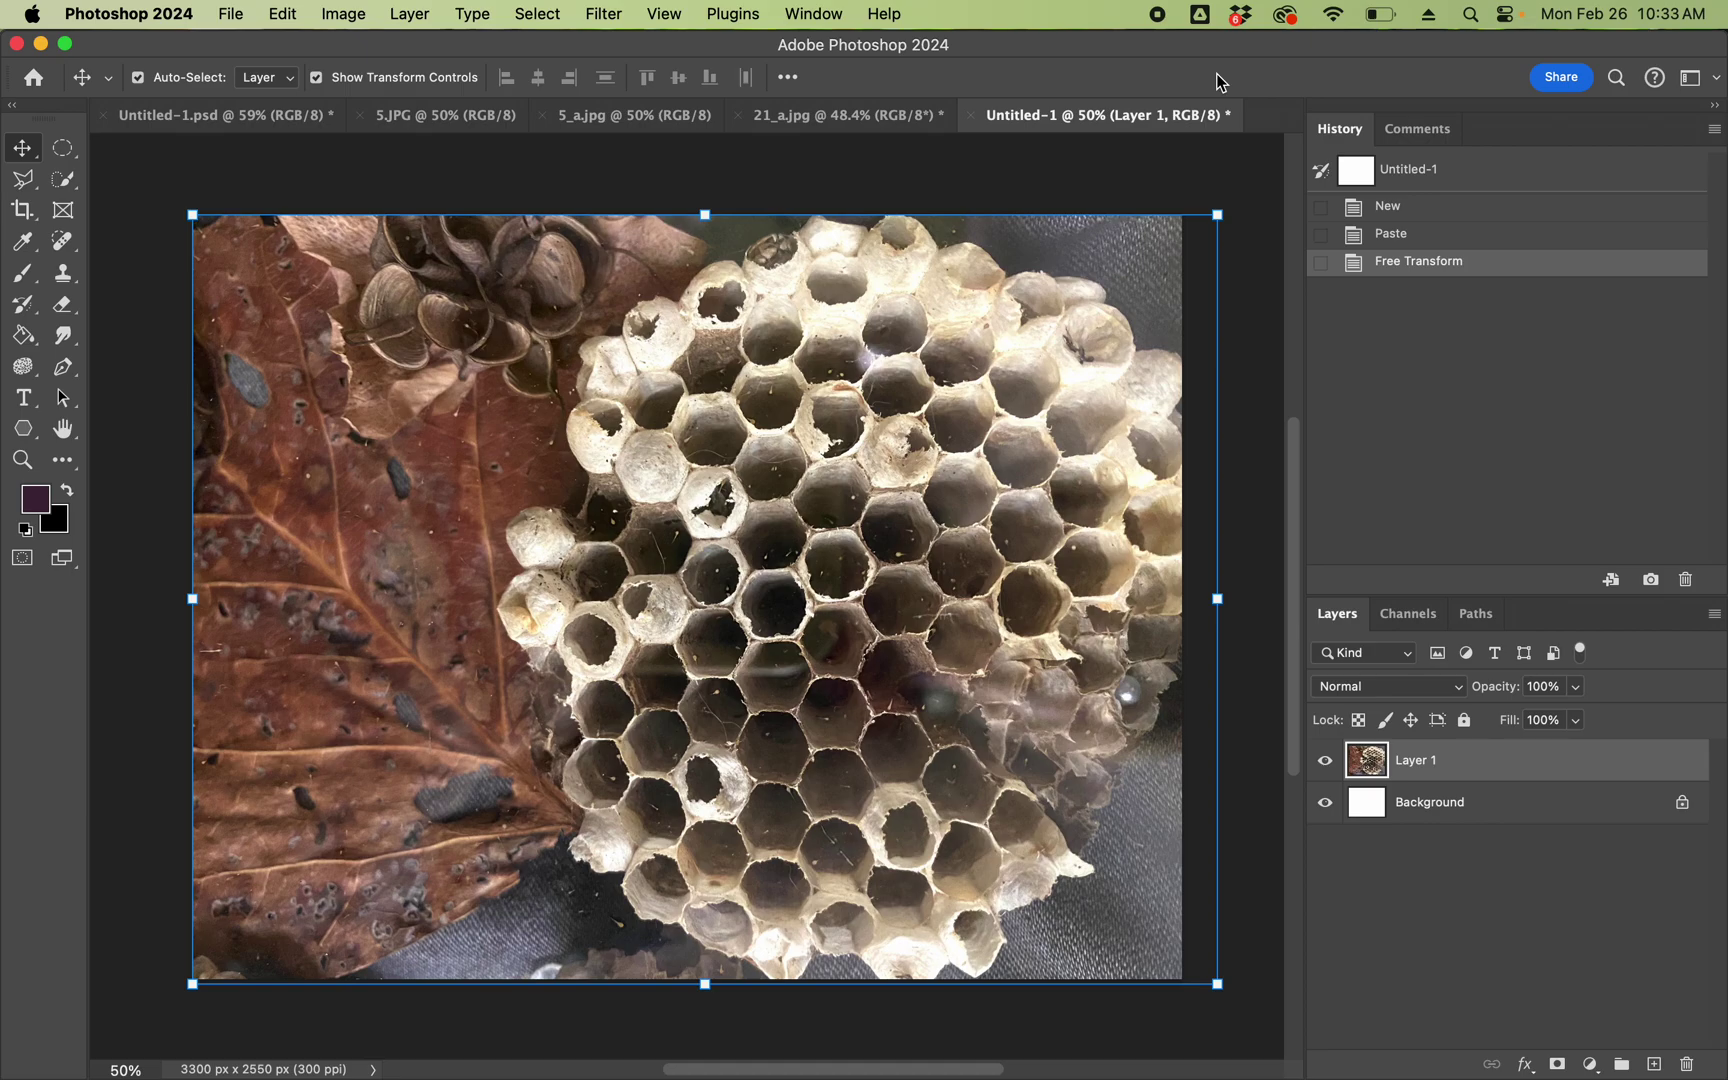
# Paste the copied circular line print above the honeycomb photo and set its blend mode to Linear Burn
pyautogui.click(283, 14)
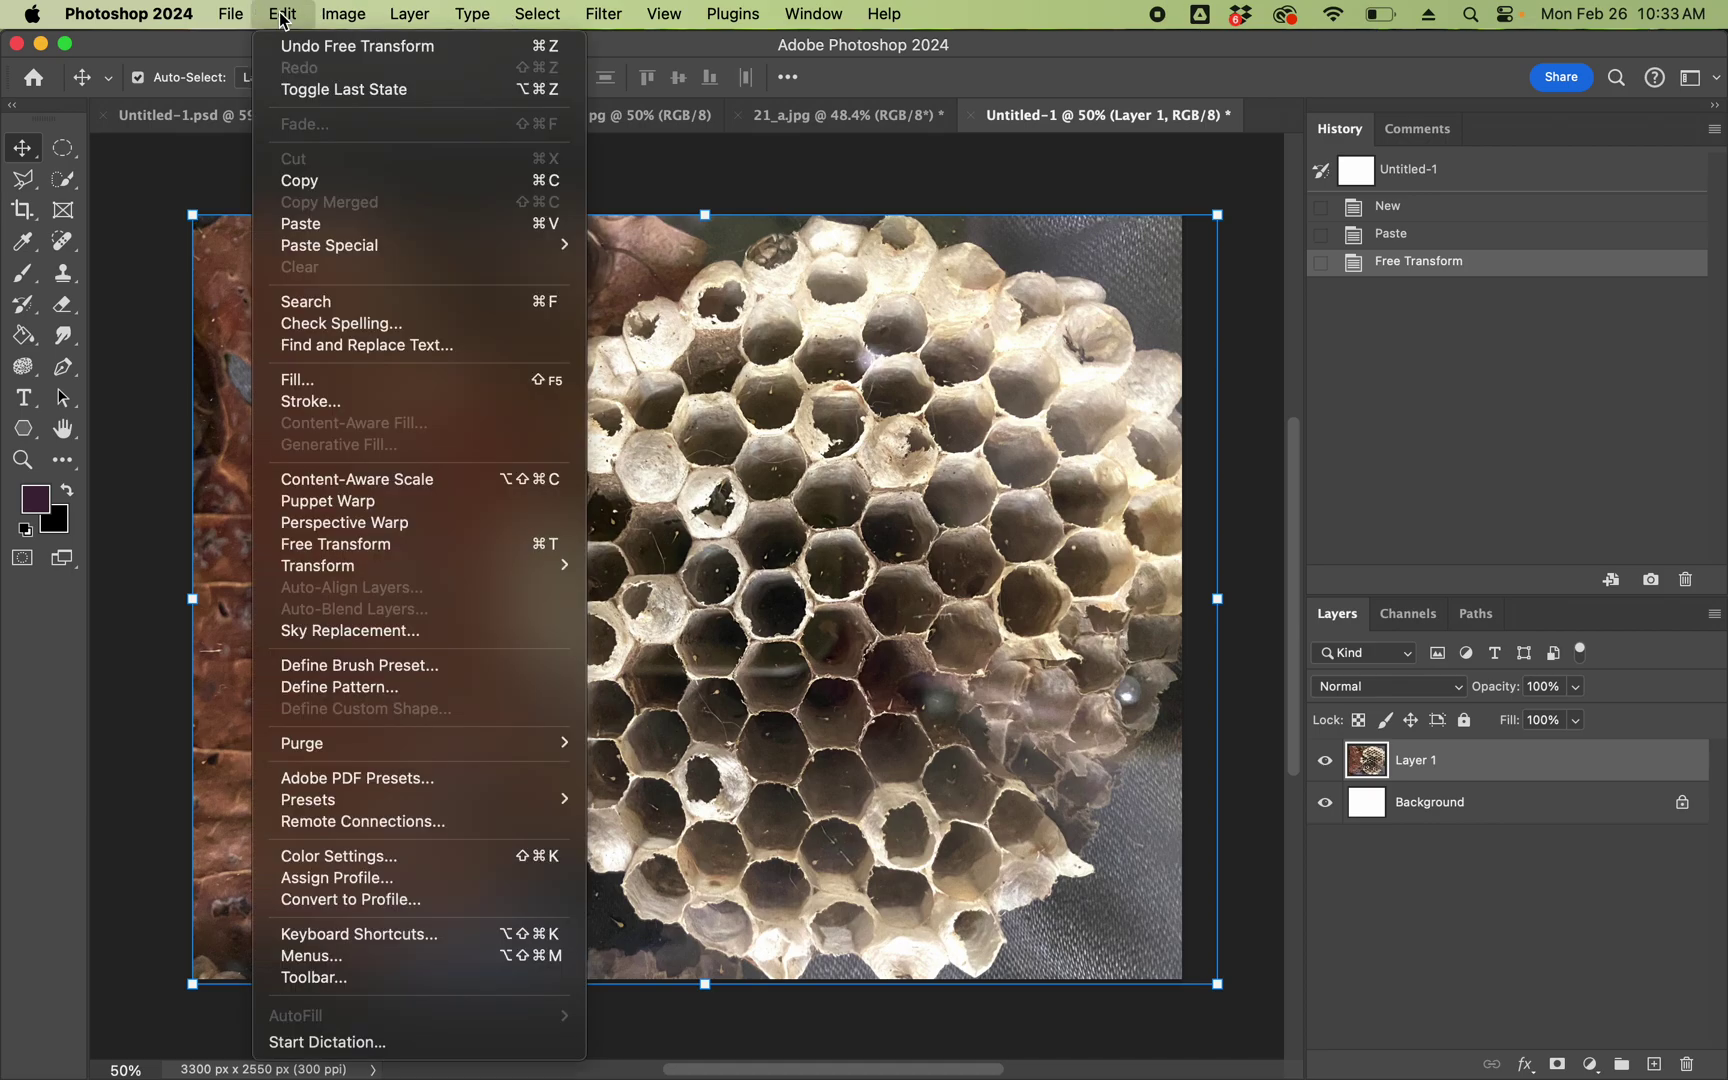
pyautogui.click(320, 224)
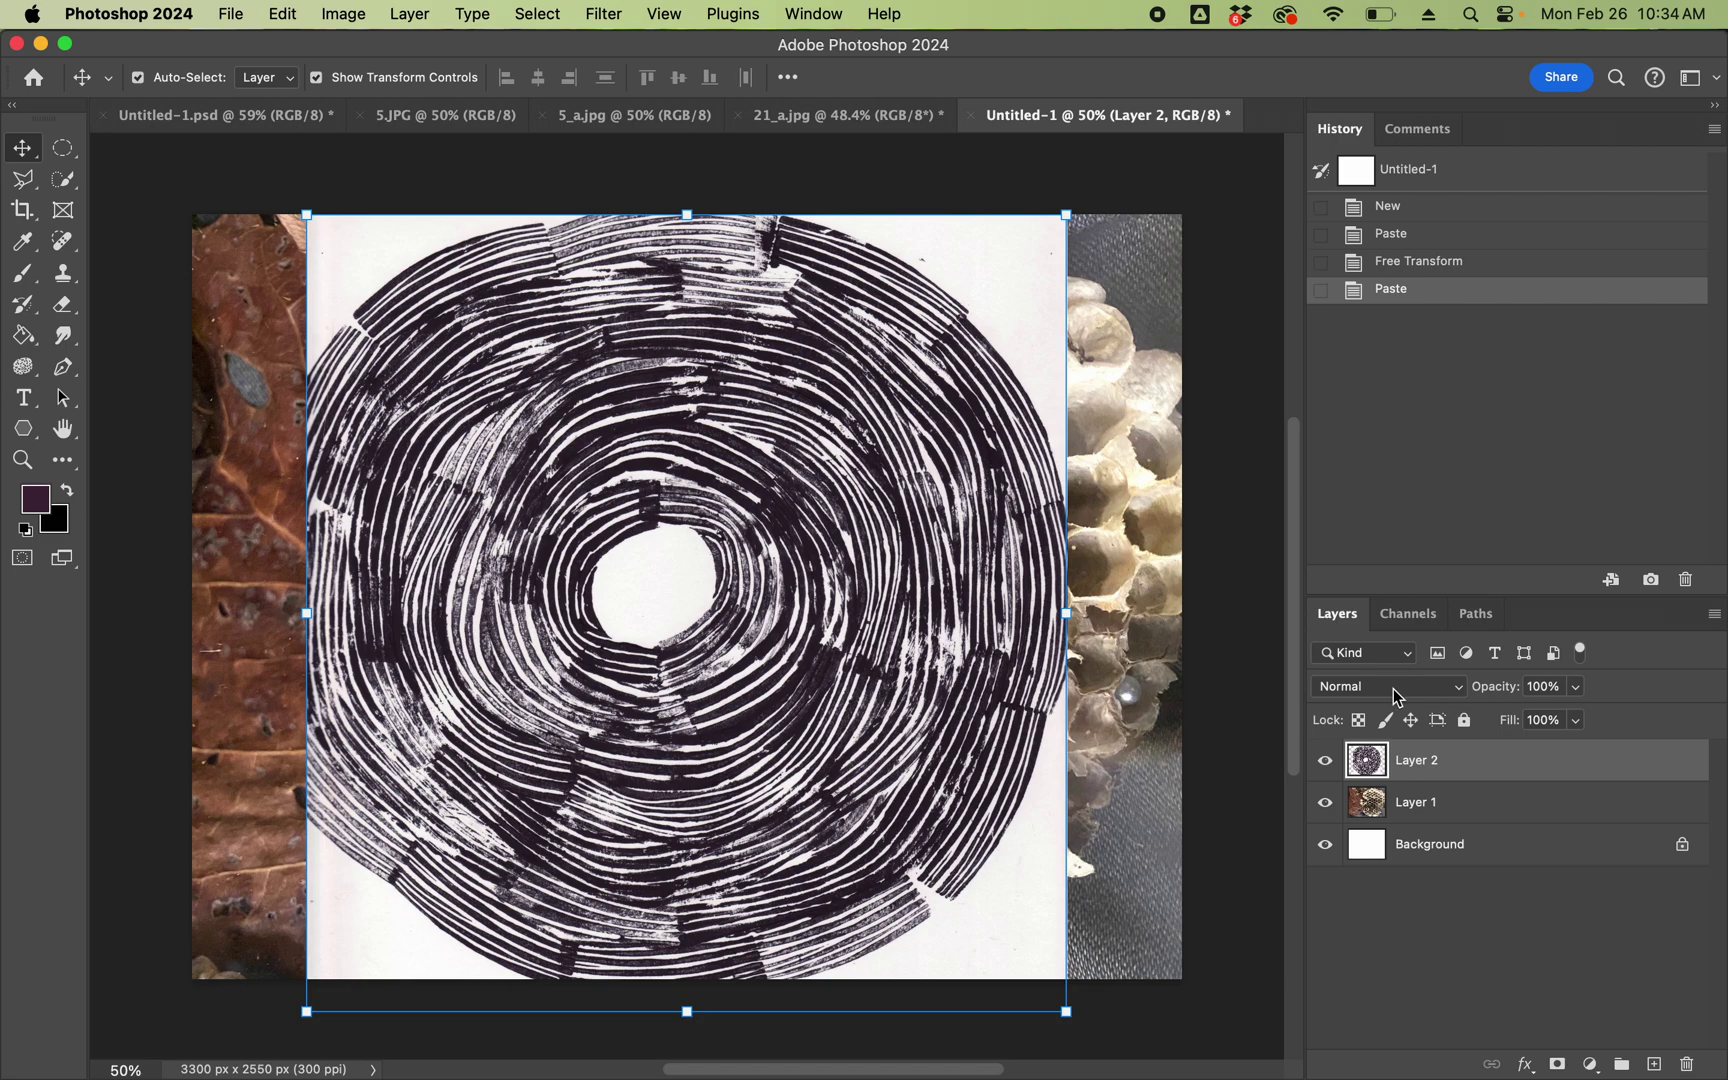
pyautogui.click(1459, 688)
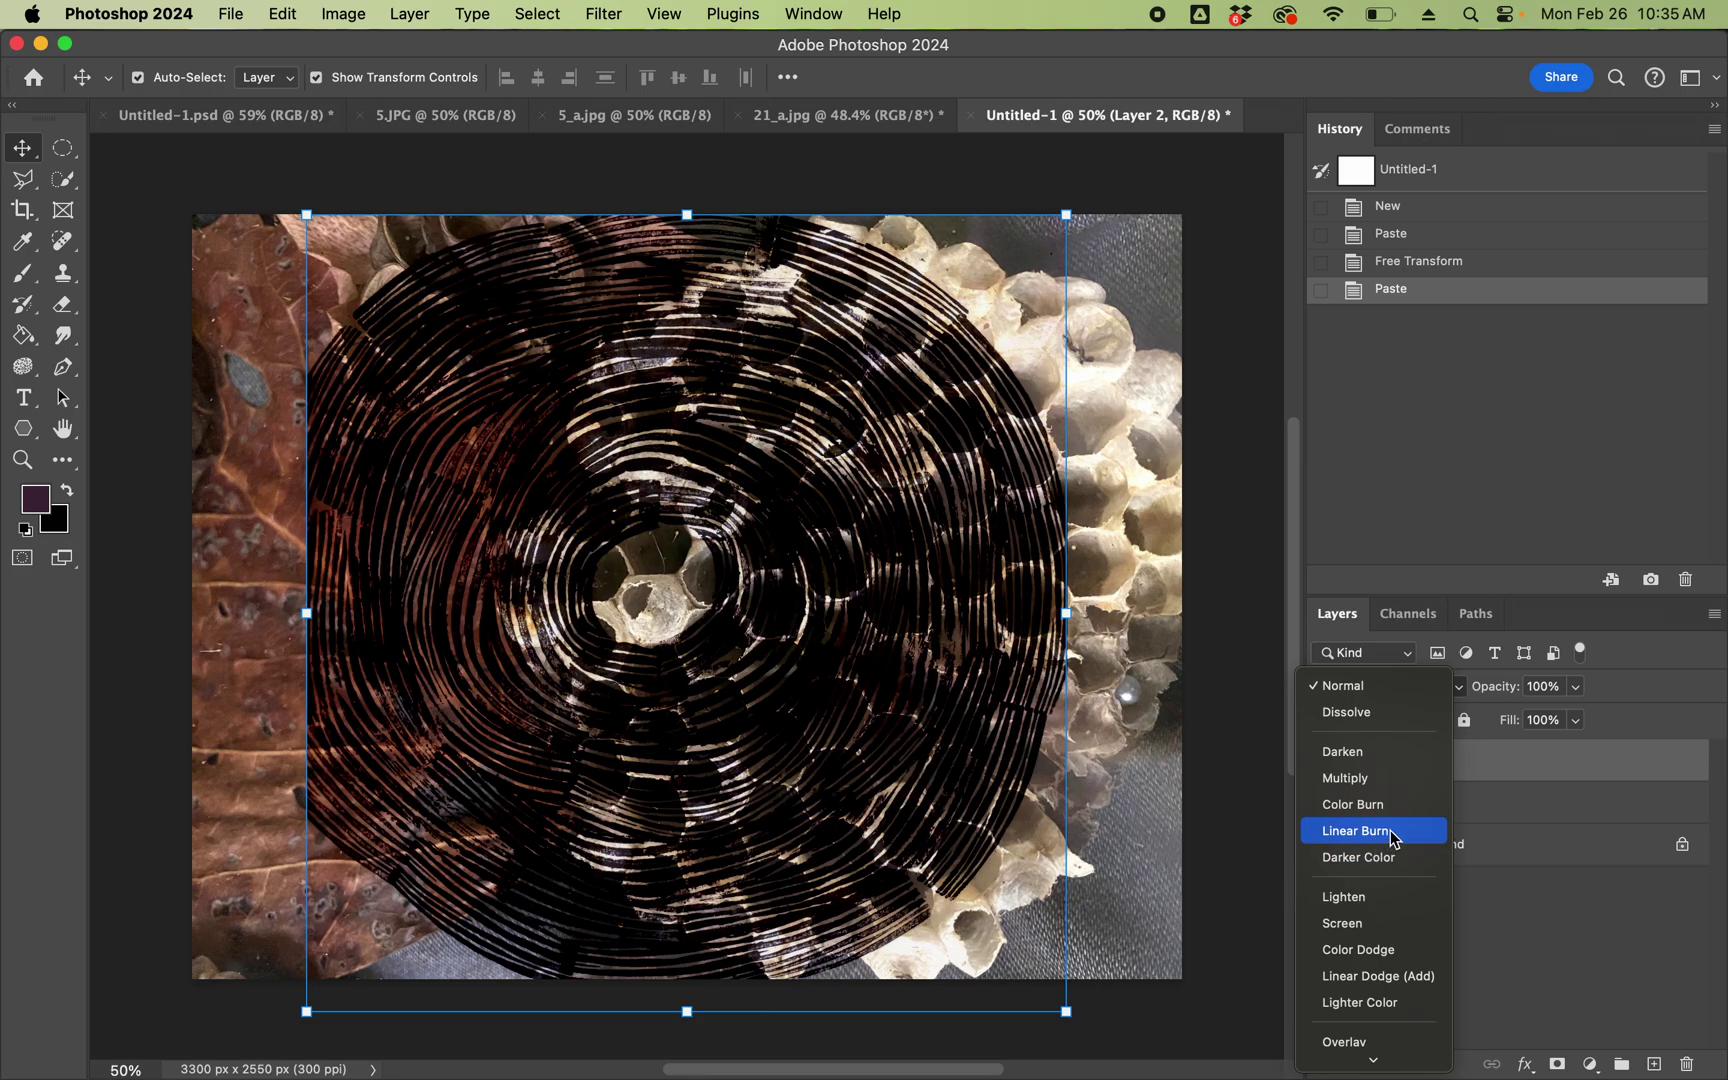
pyautogui.click(1393, 834)
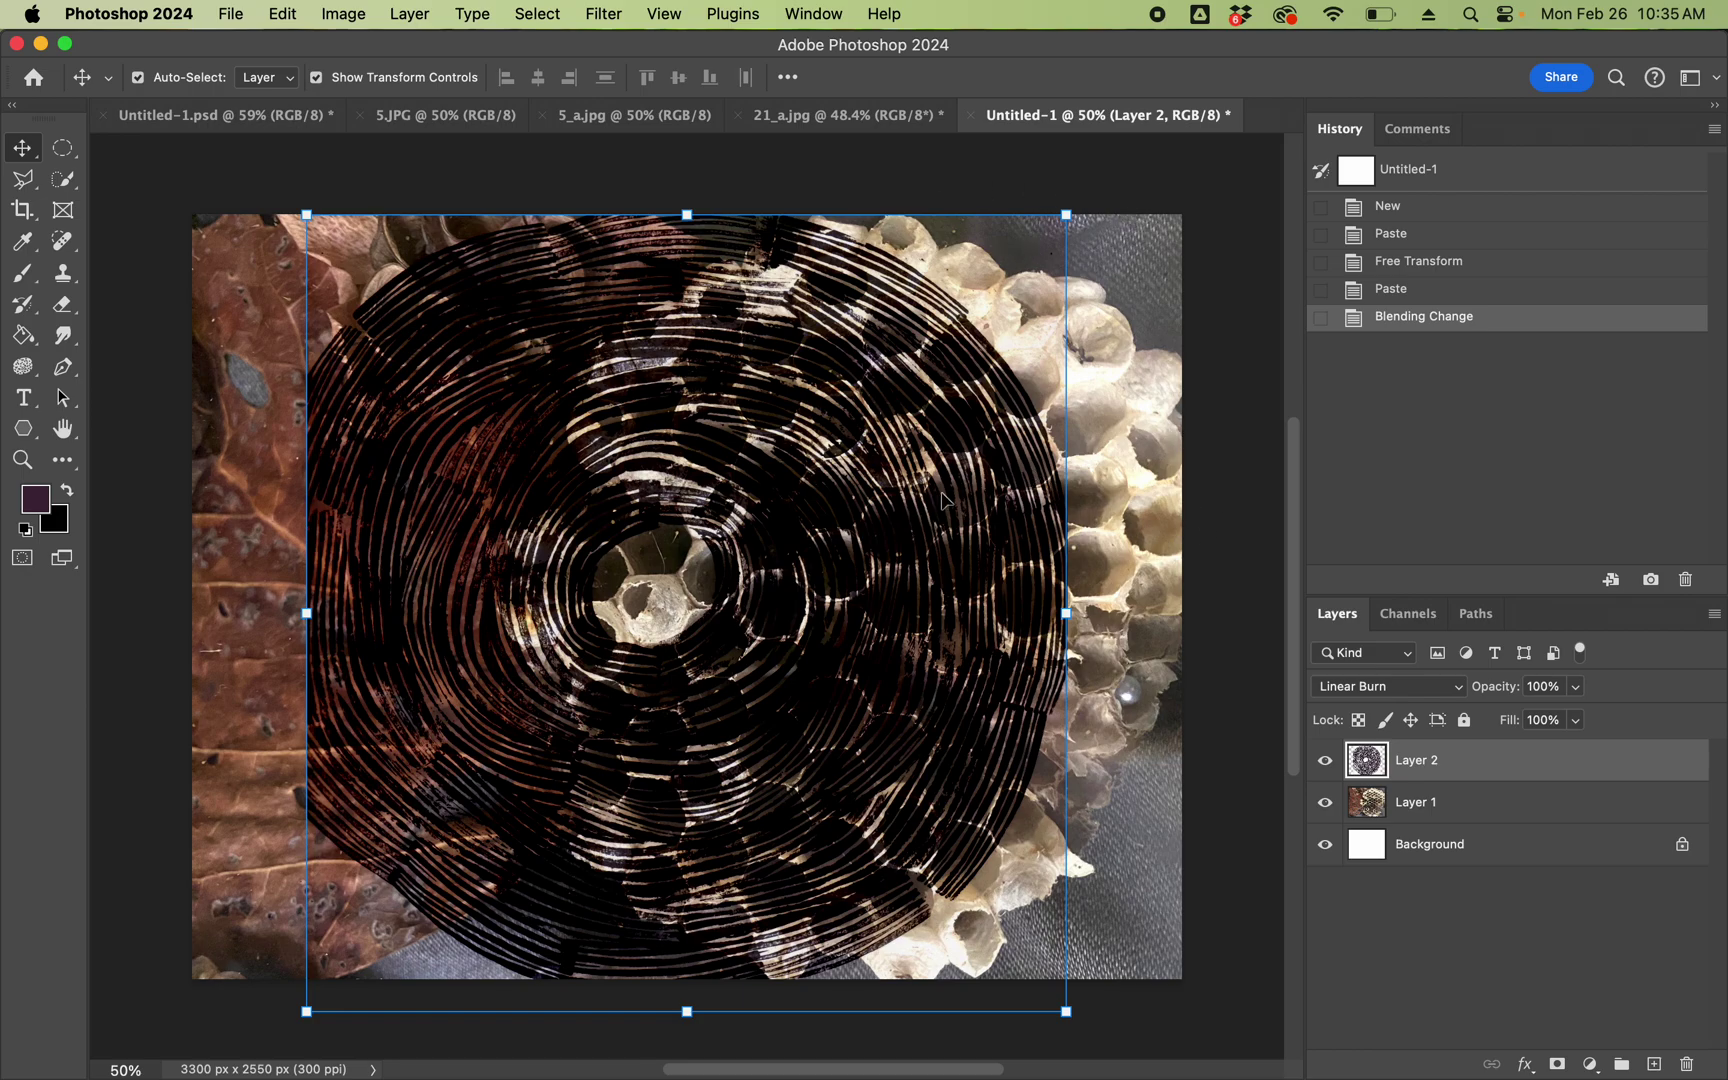
# Scale the circular print layer to about 85% and place it against the left edge of the canvas
pyautogui.moveTo(1066, 215); pyautogui.dragTo(802, 452)
pyautogui.moveTo(684, 650); pyautogui.dragTo(576, 429)
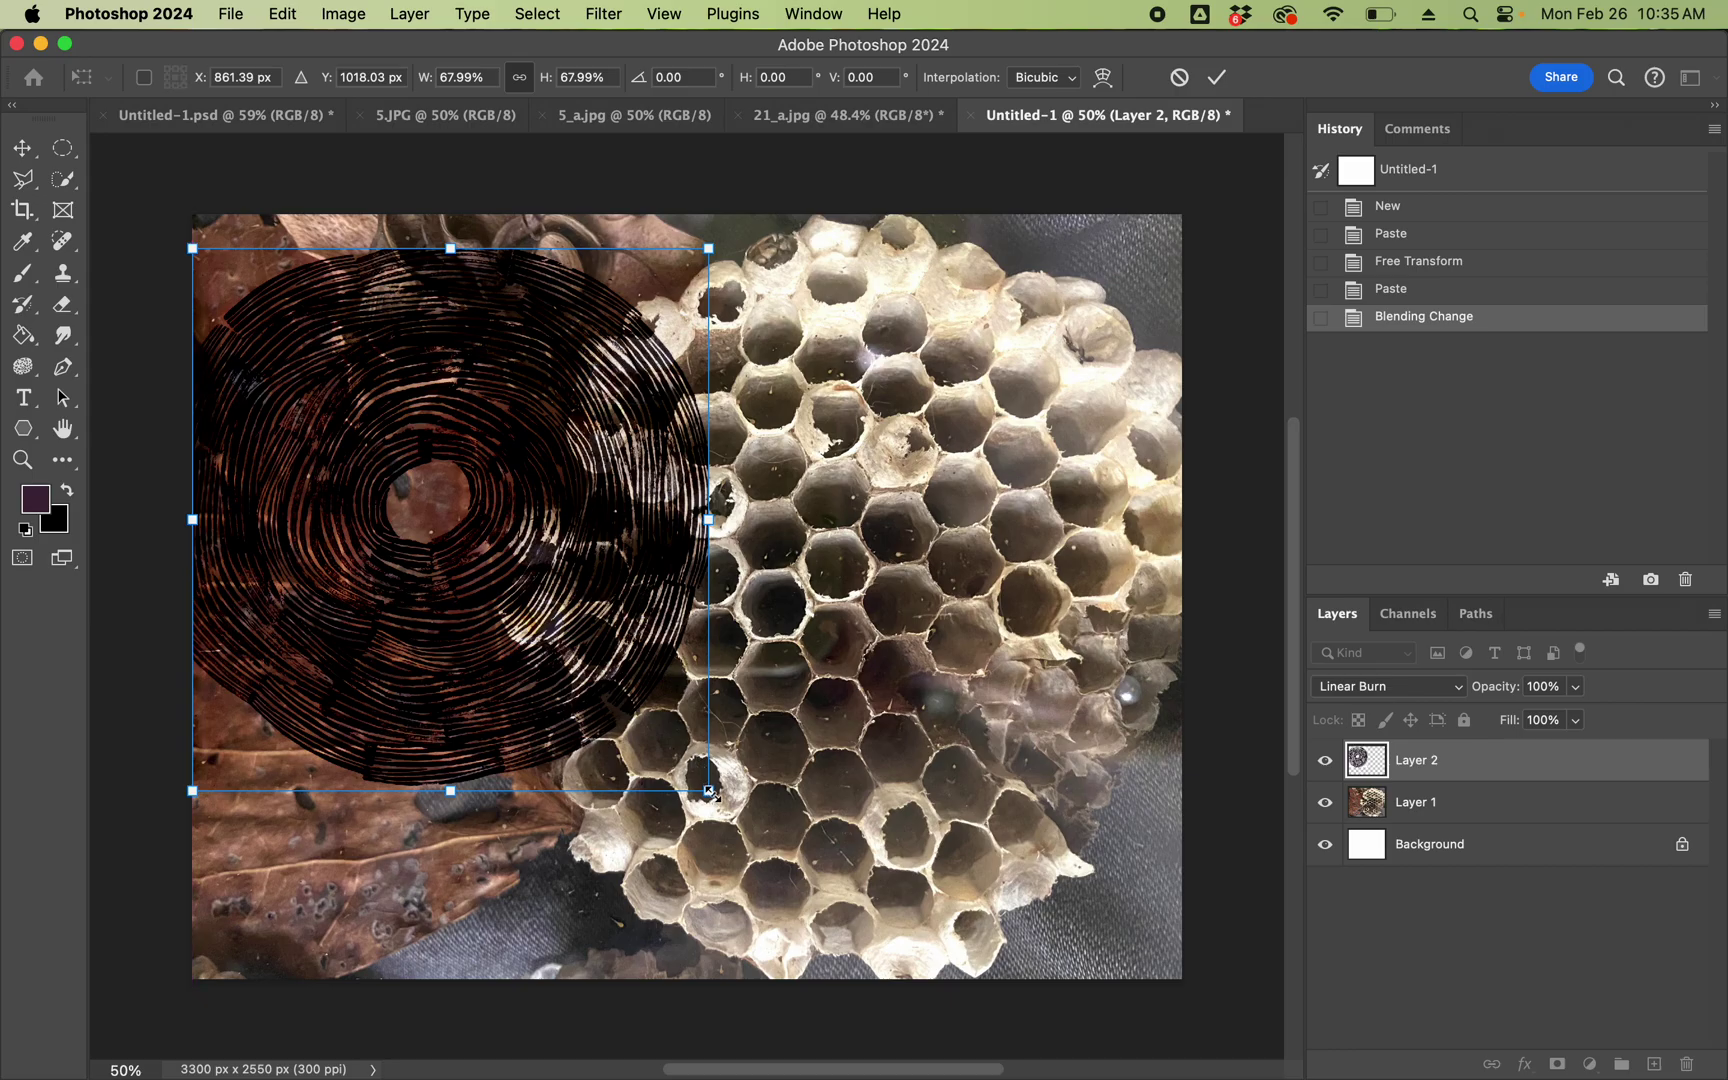
pyautogui.moveTo(709, 791); pyautogui.dragTo(860, 905)
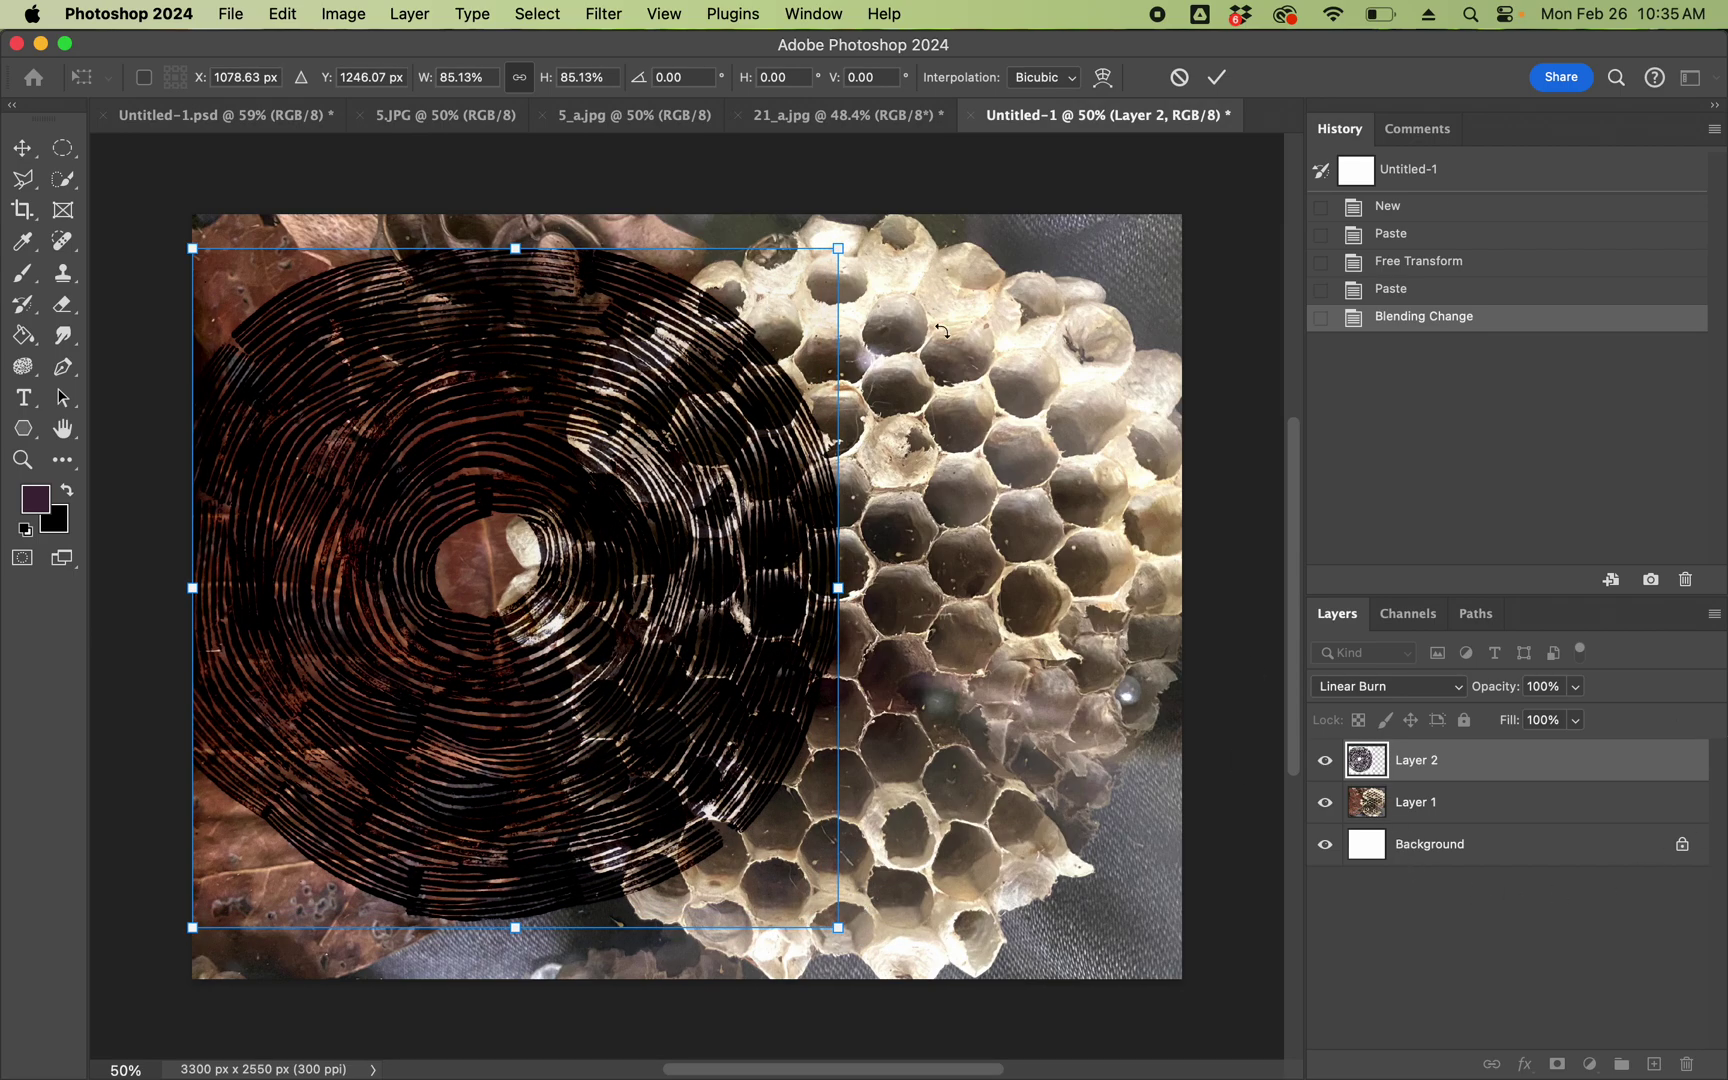
pyautogui.click(1218, 78)
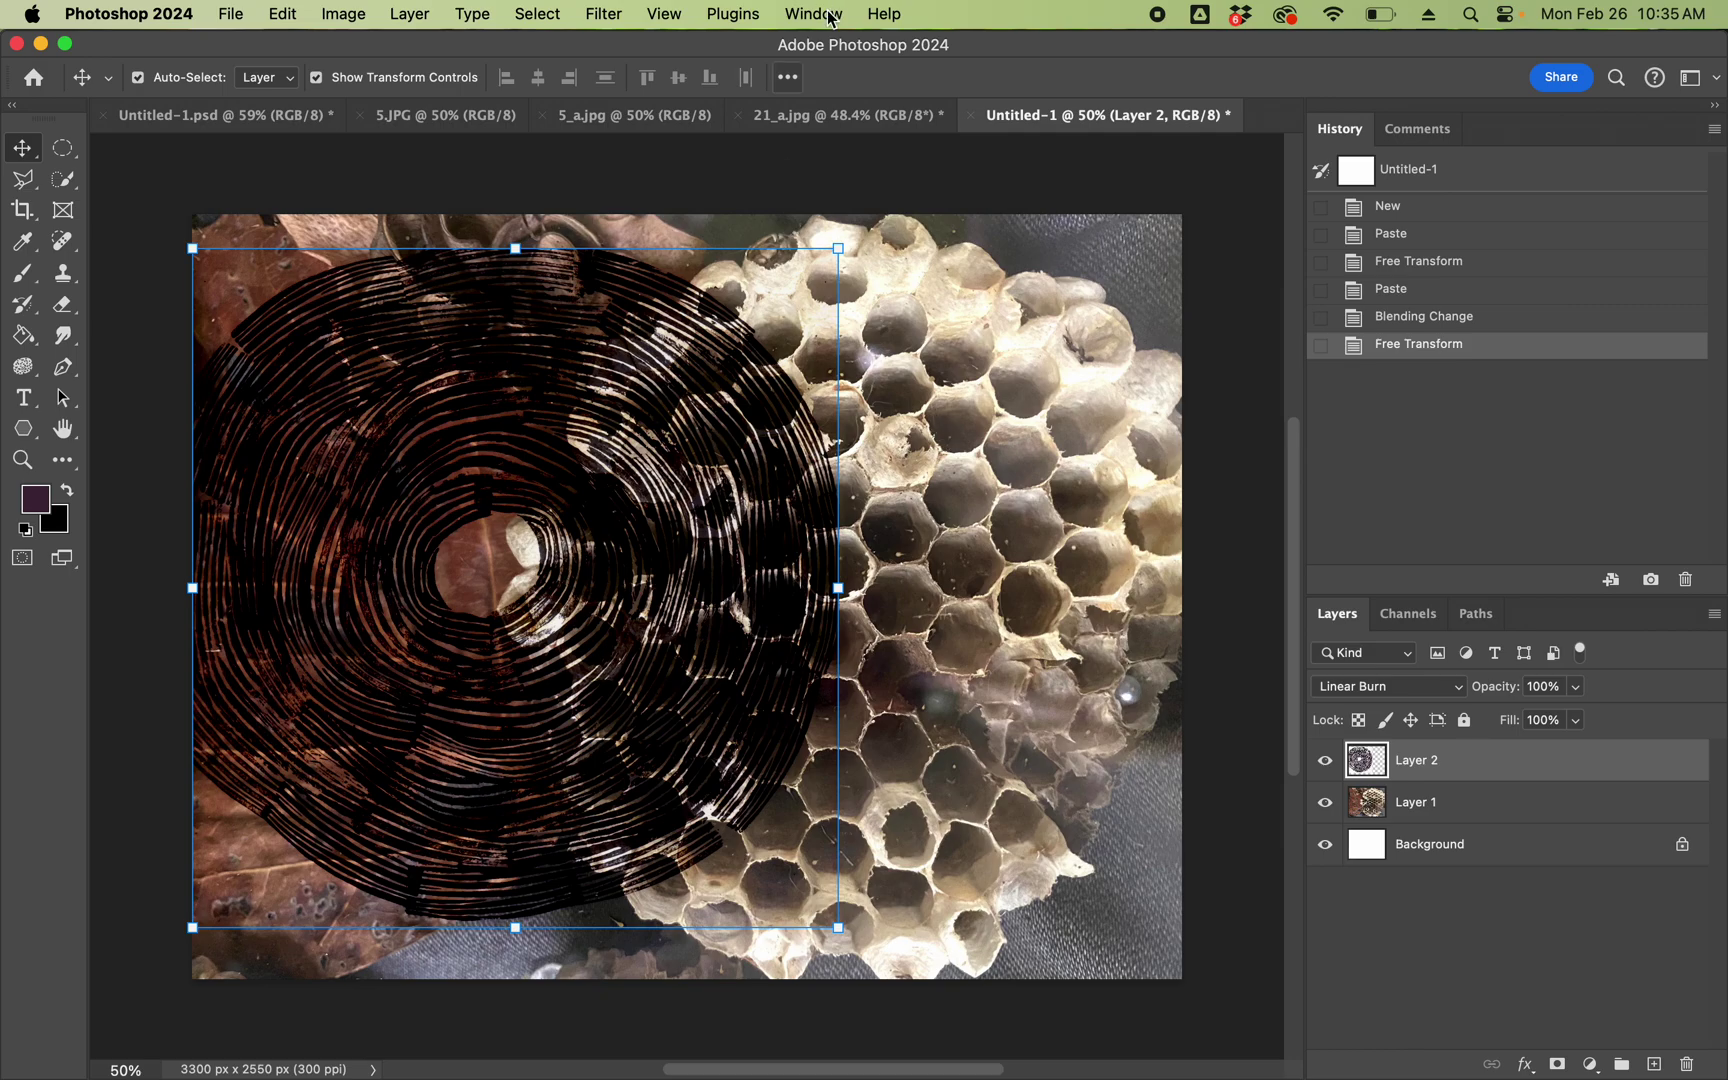
# In 5_a.jpg, draw an elliptical marquee selection around the circular block print, spanning nearly the whole canvas
pyautogui.click(775, 118)
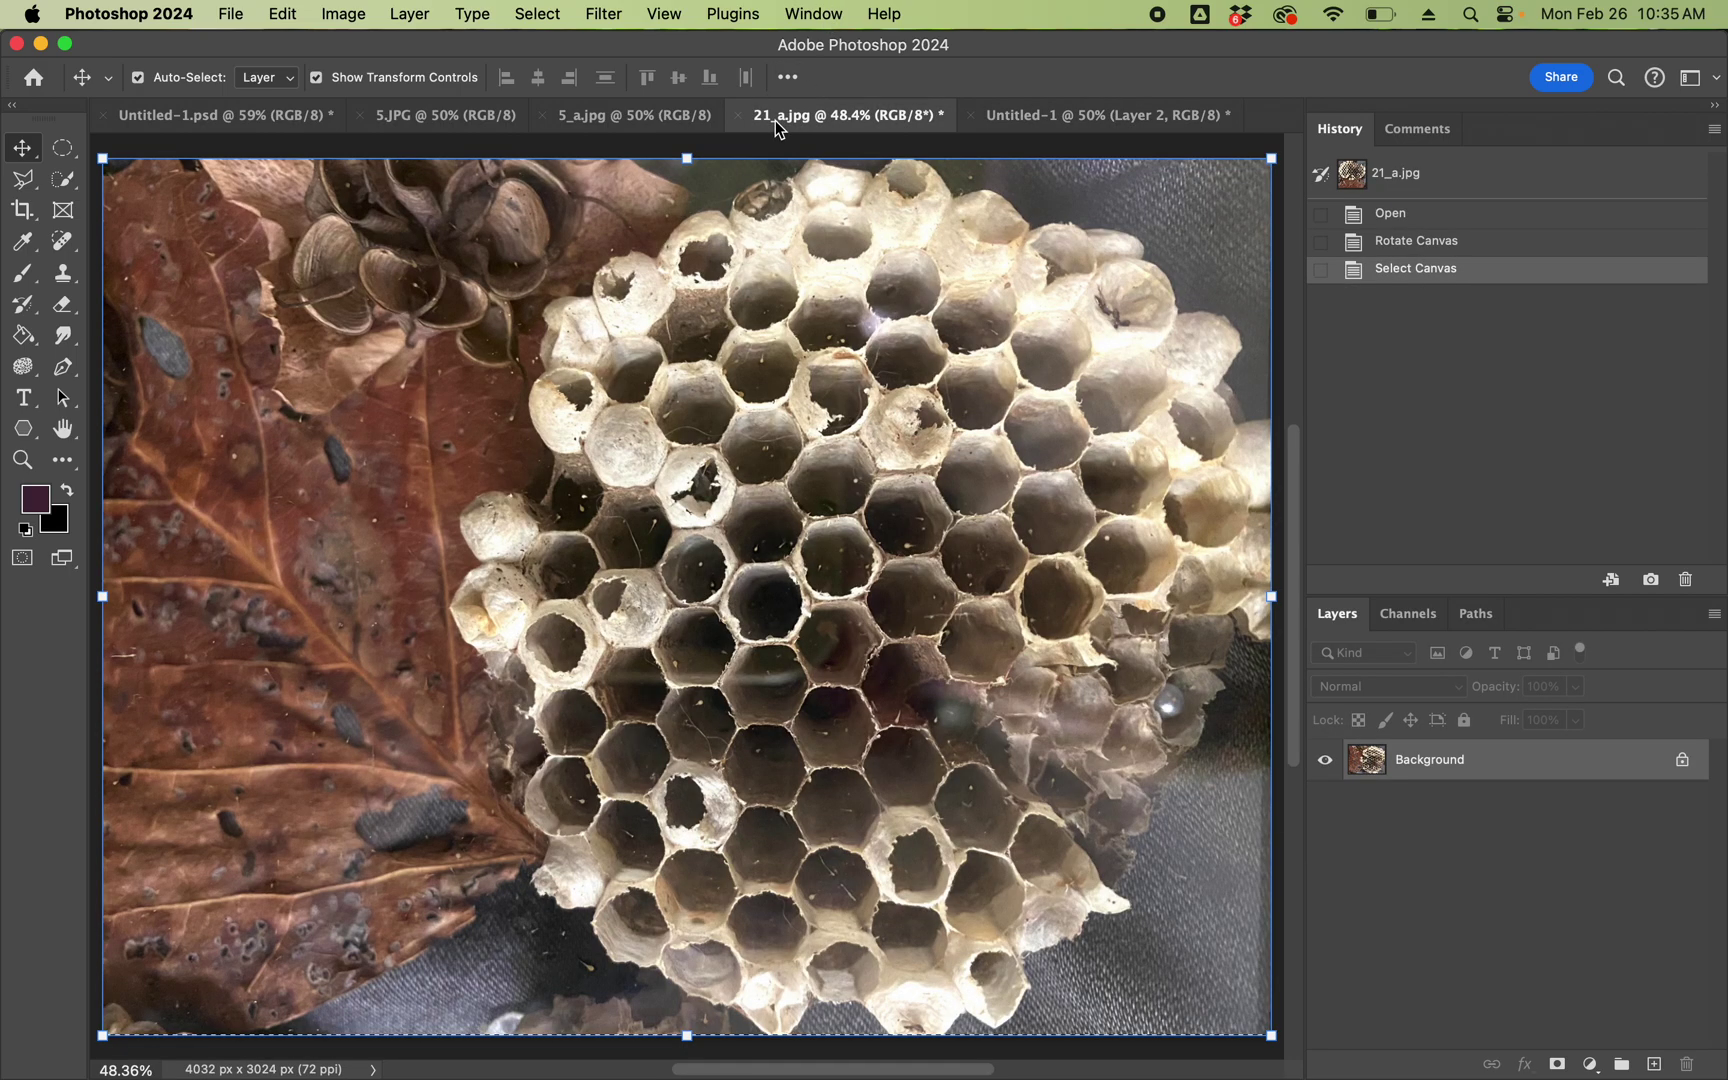
pyautogui.click(686, 118)
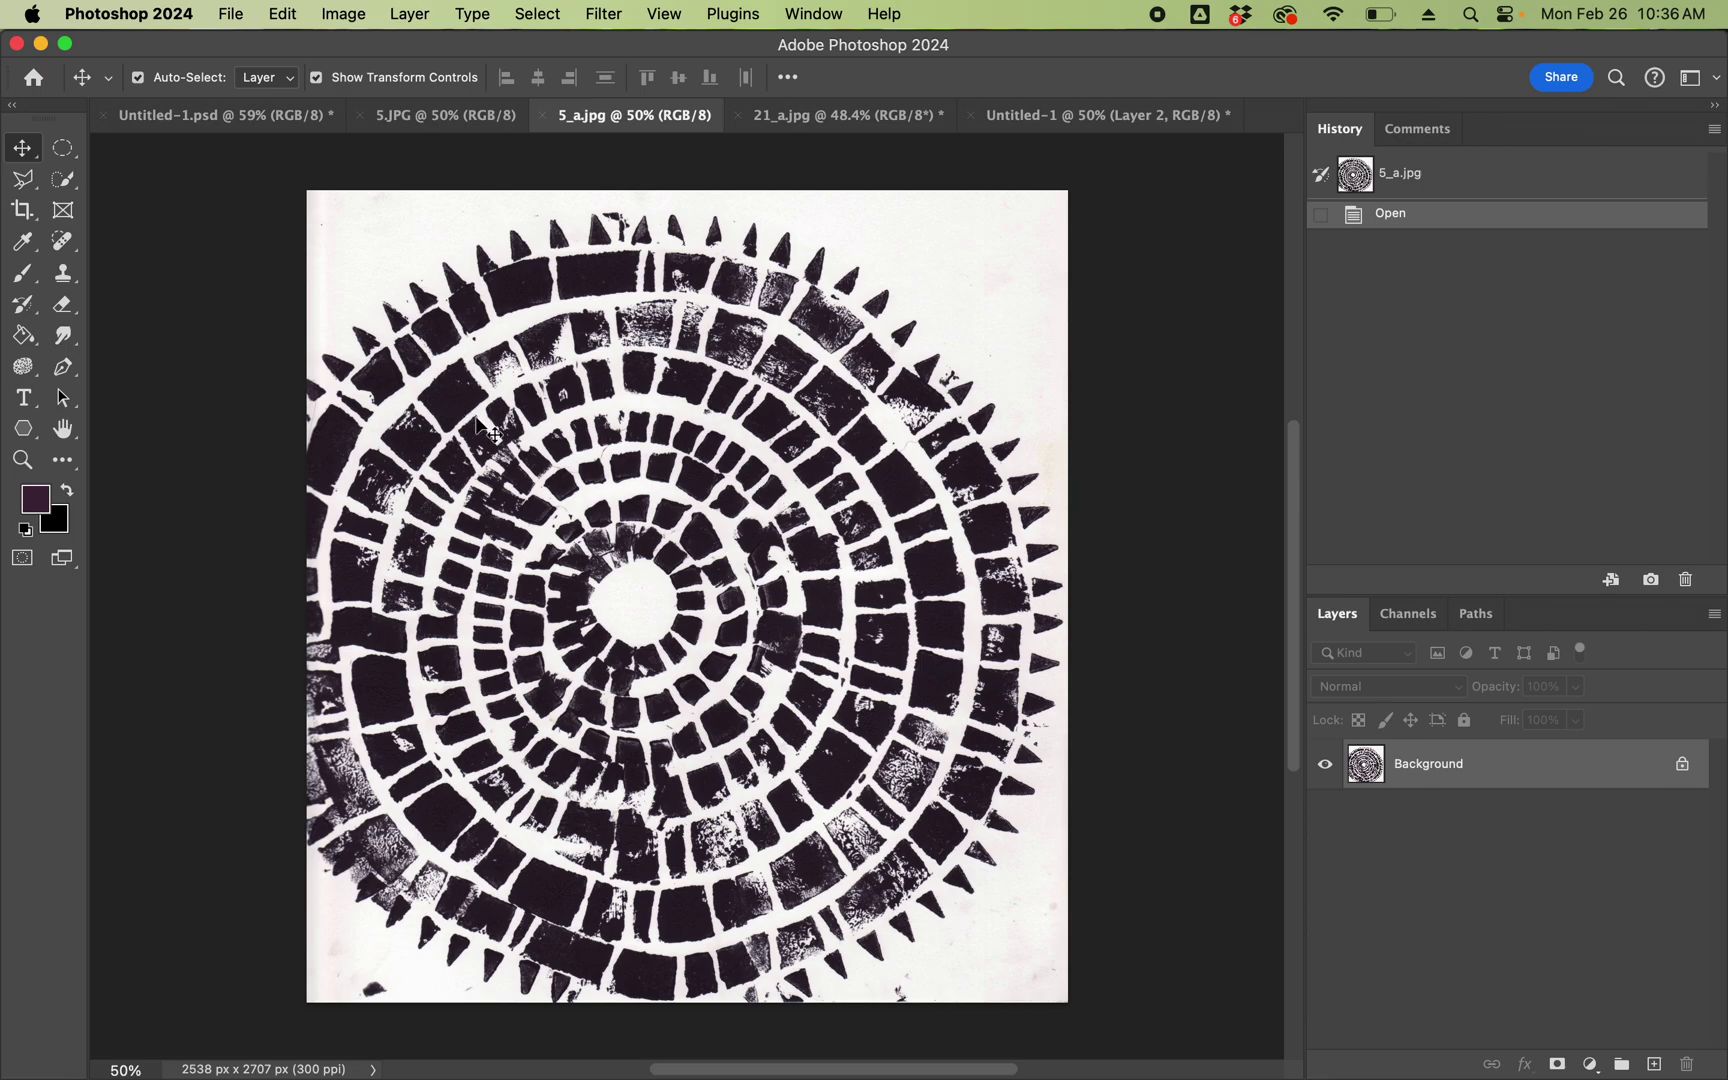
pyautogui.click(66, 150)
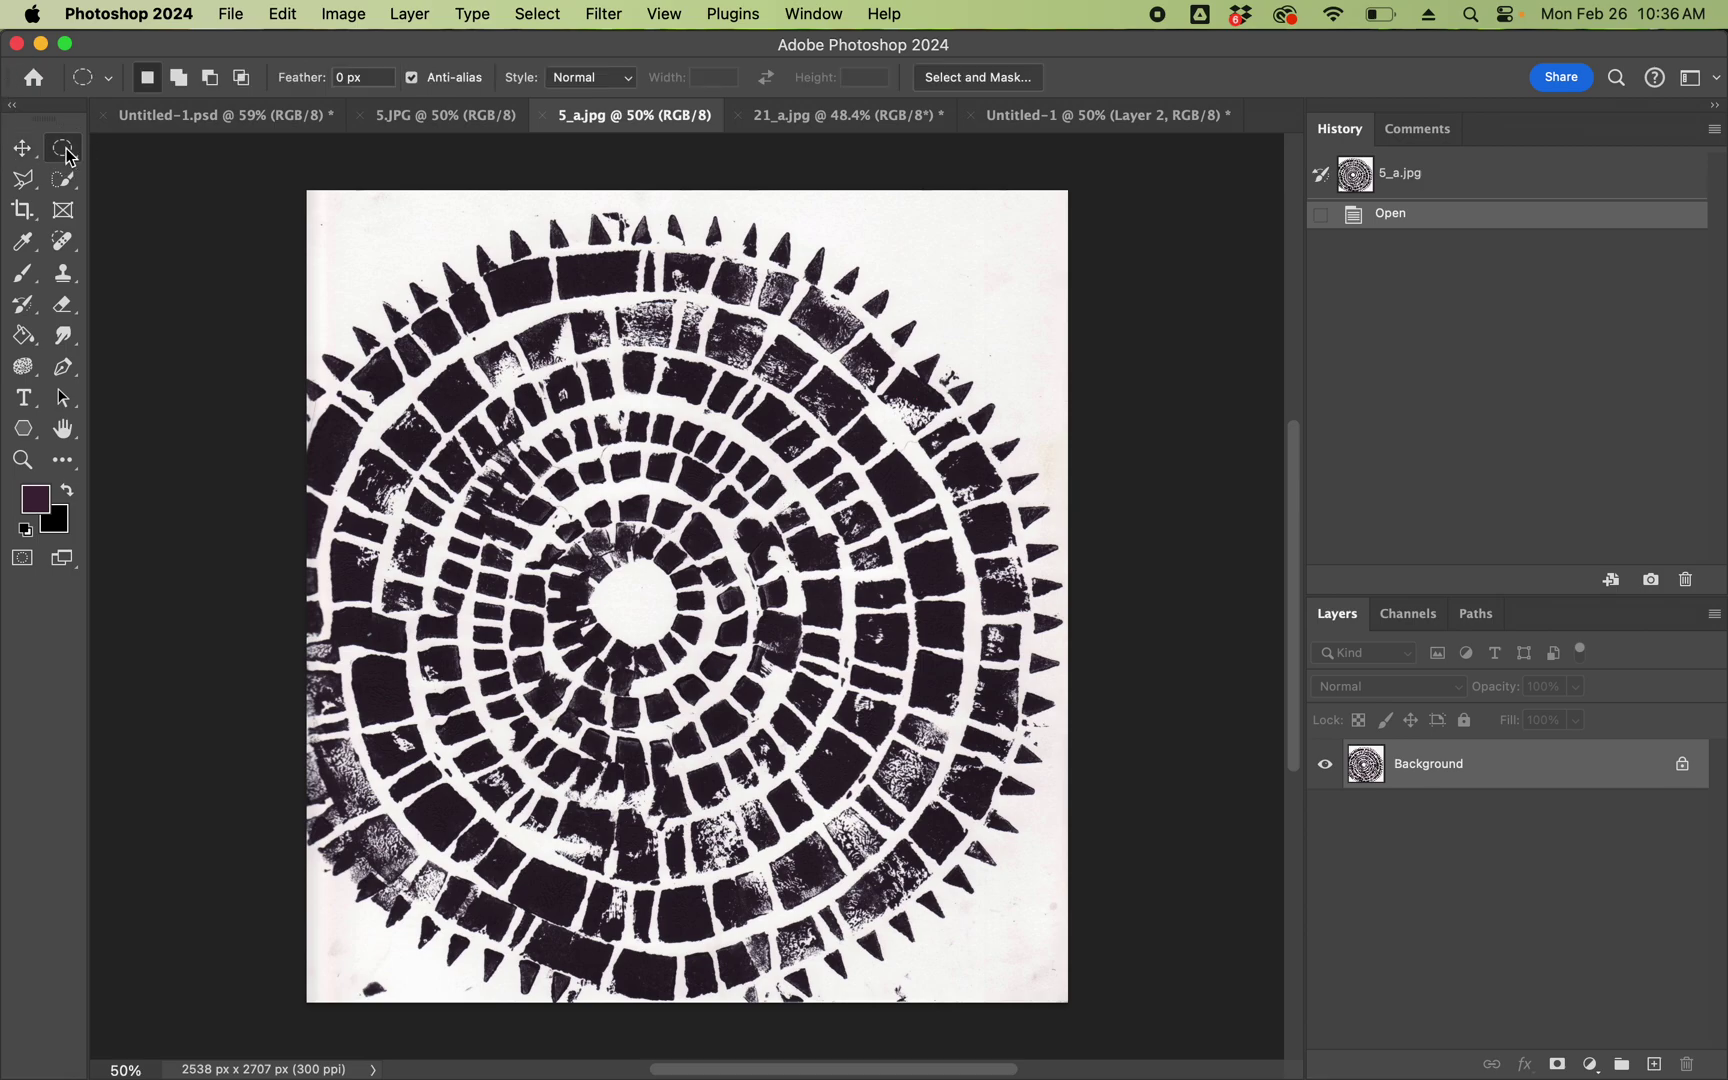
pyautogui.rightClick(66, 150)
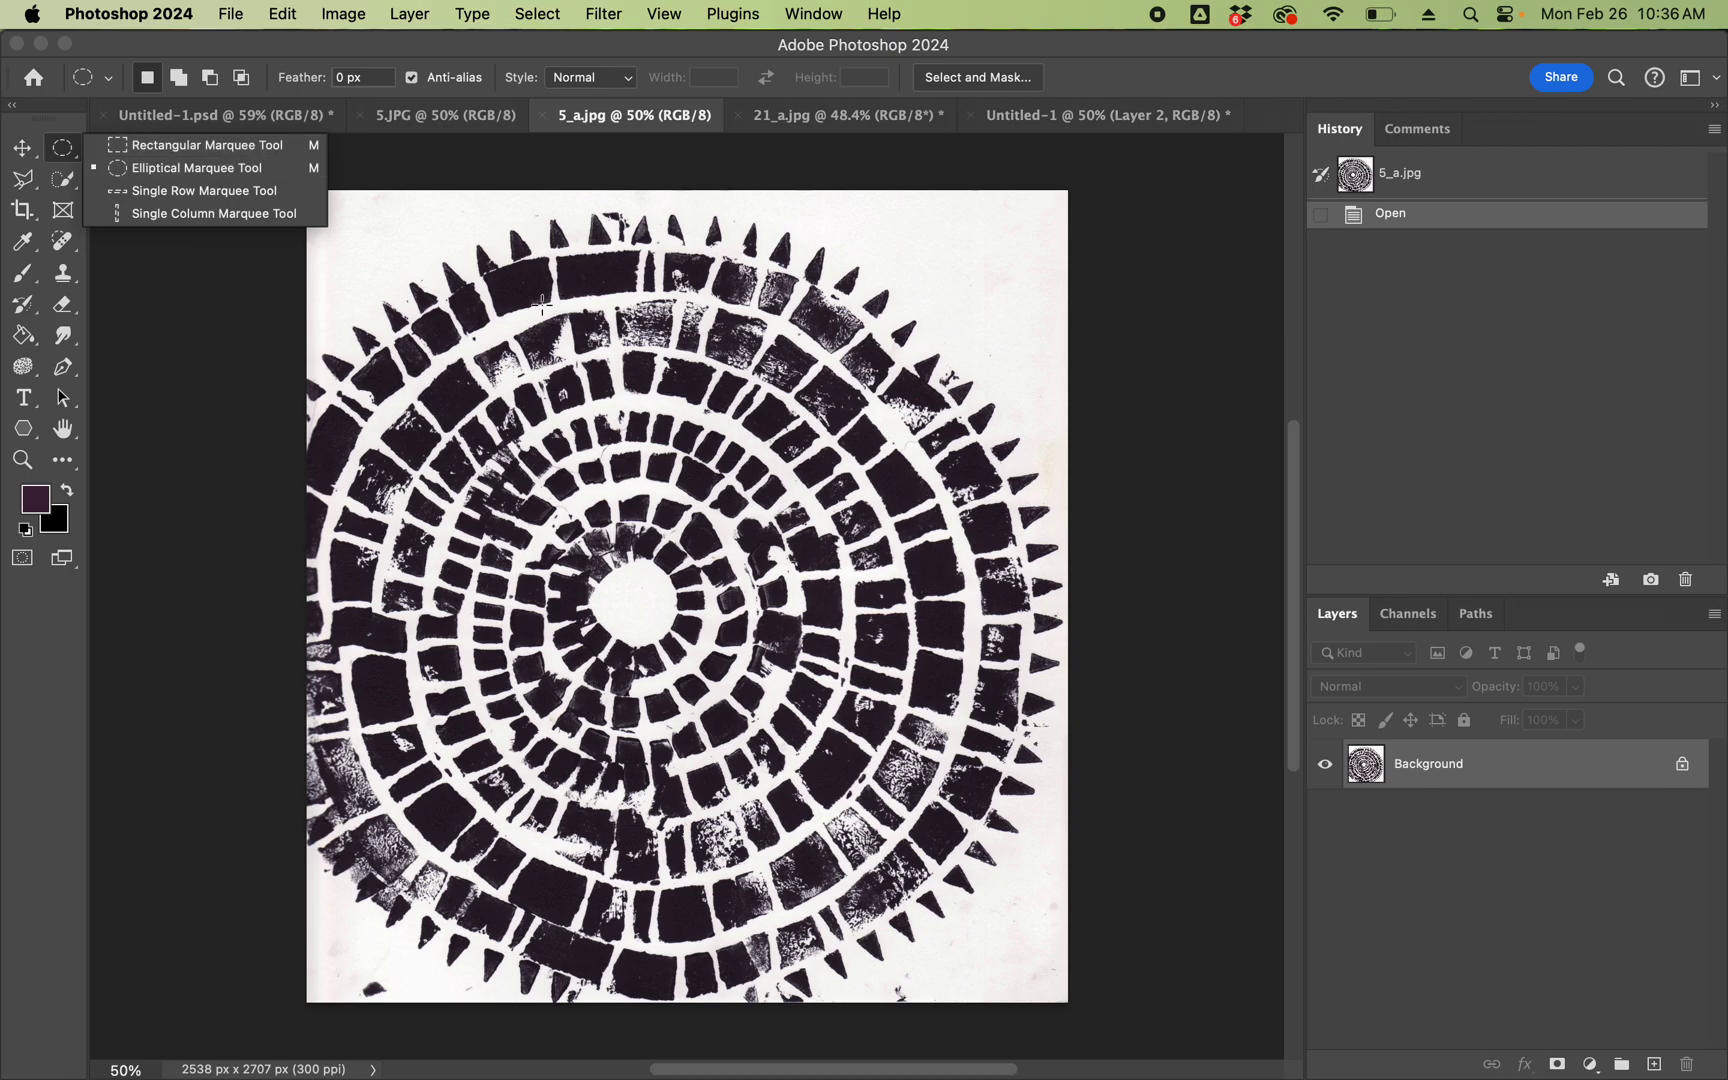
pyautogui.click(509, 326)
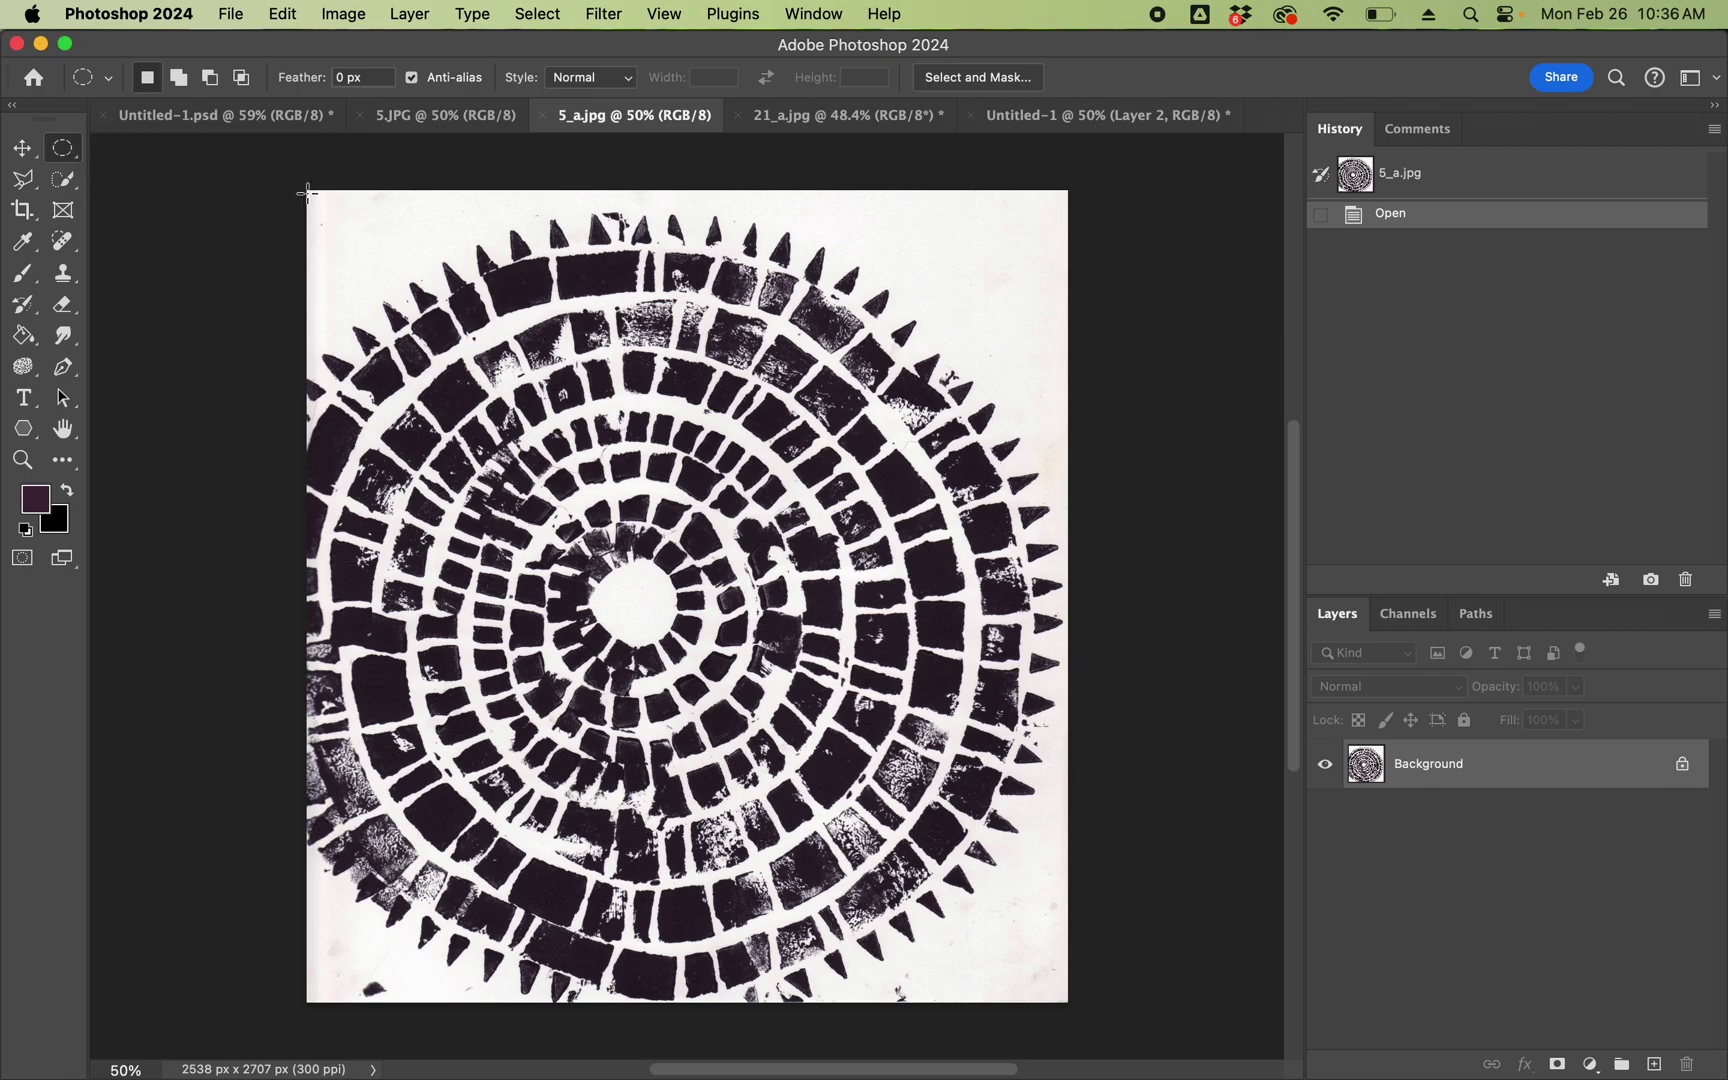
pyautogui.moveTo(307, 193); pyautogui.dragTo(1062, 1015)
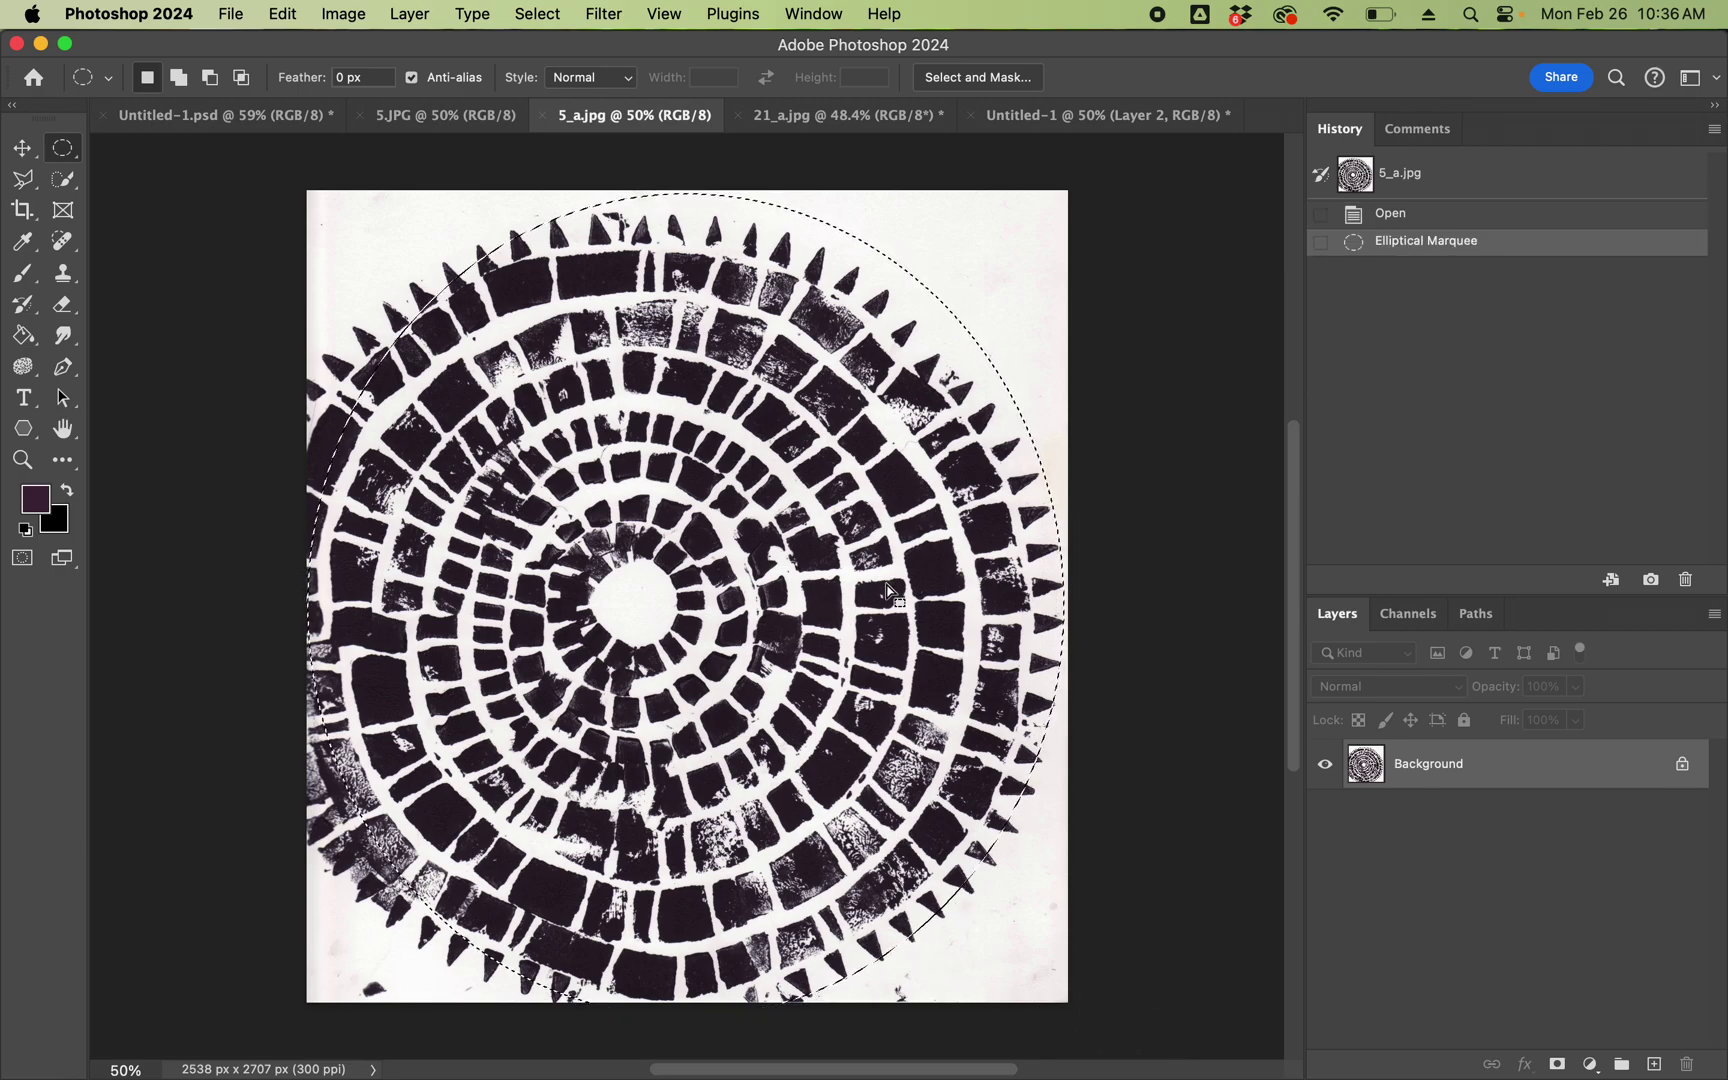
# Transform the elliptical selection, enlarging it to about 104% so it extends beyond the canvas's left edge
pyautogui.rightClick(769, 540)
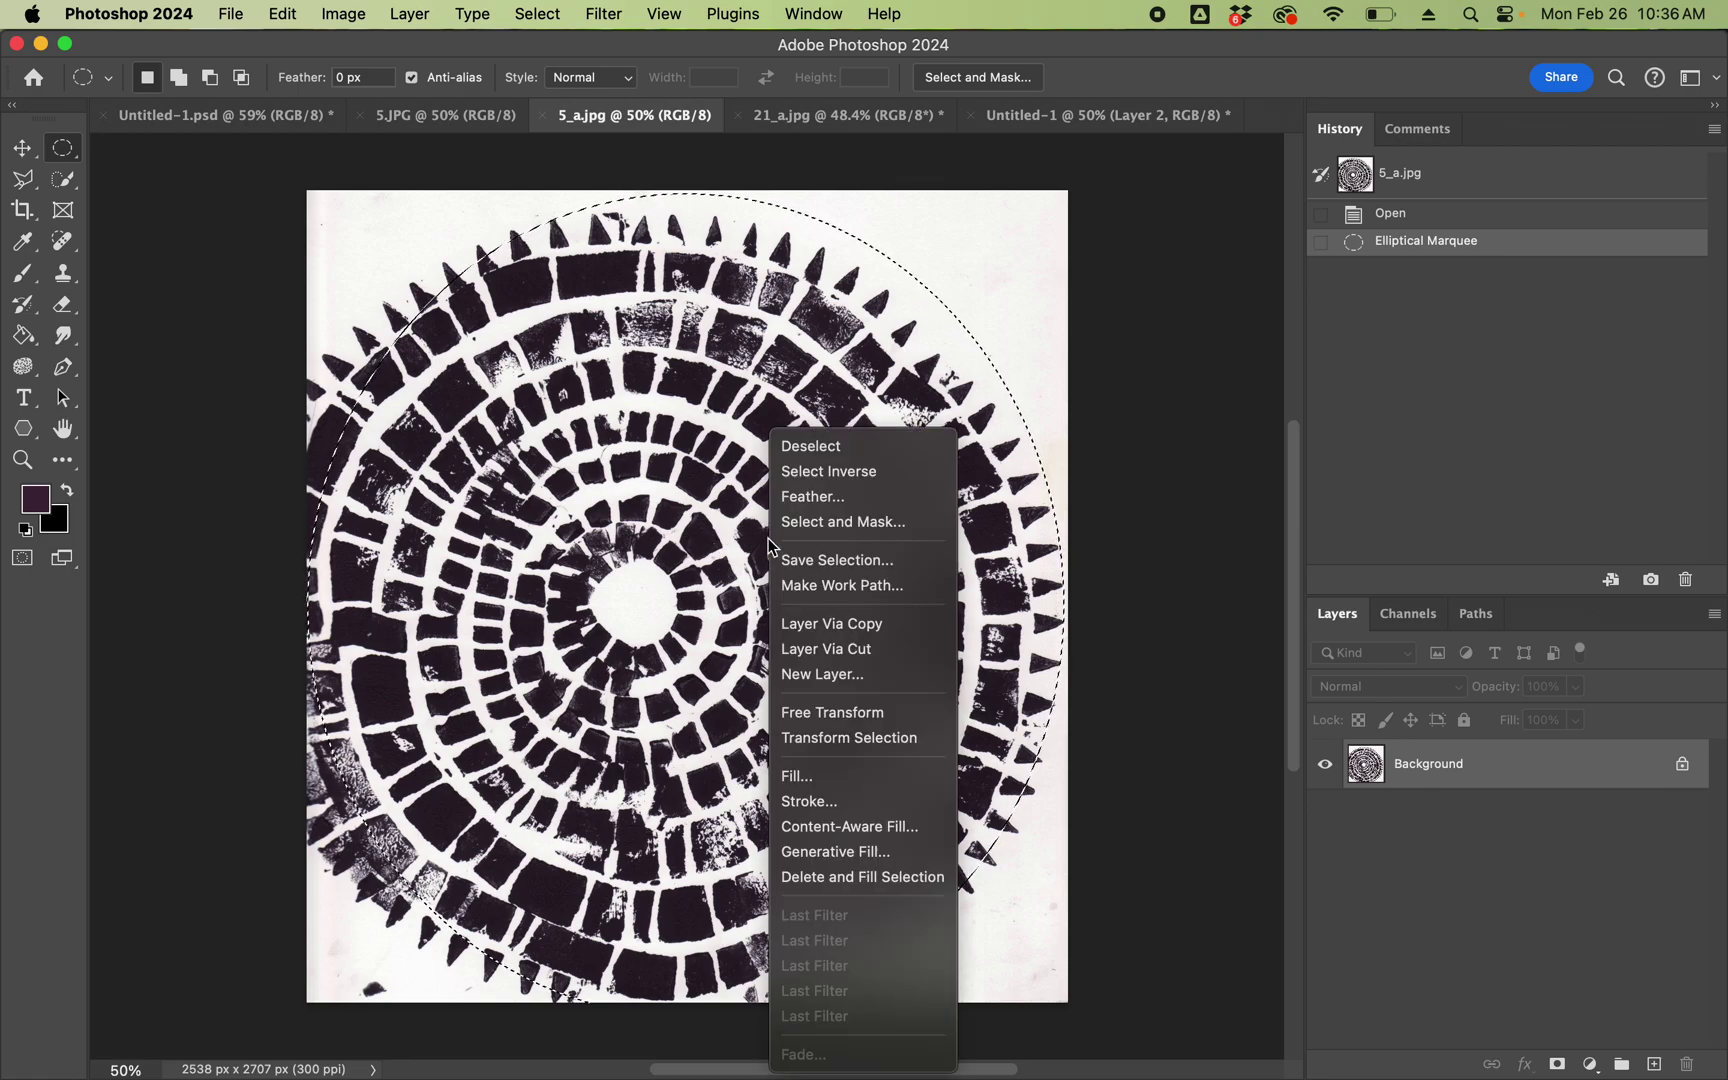
pyautogui.click(845, 740)
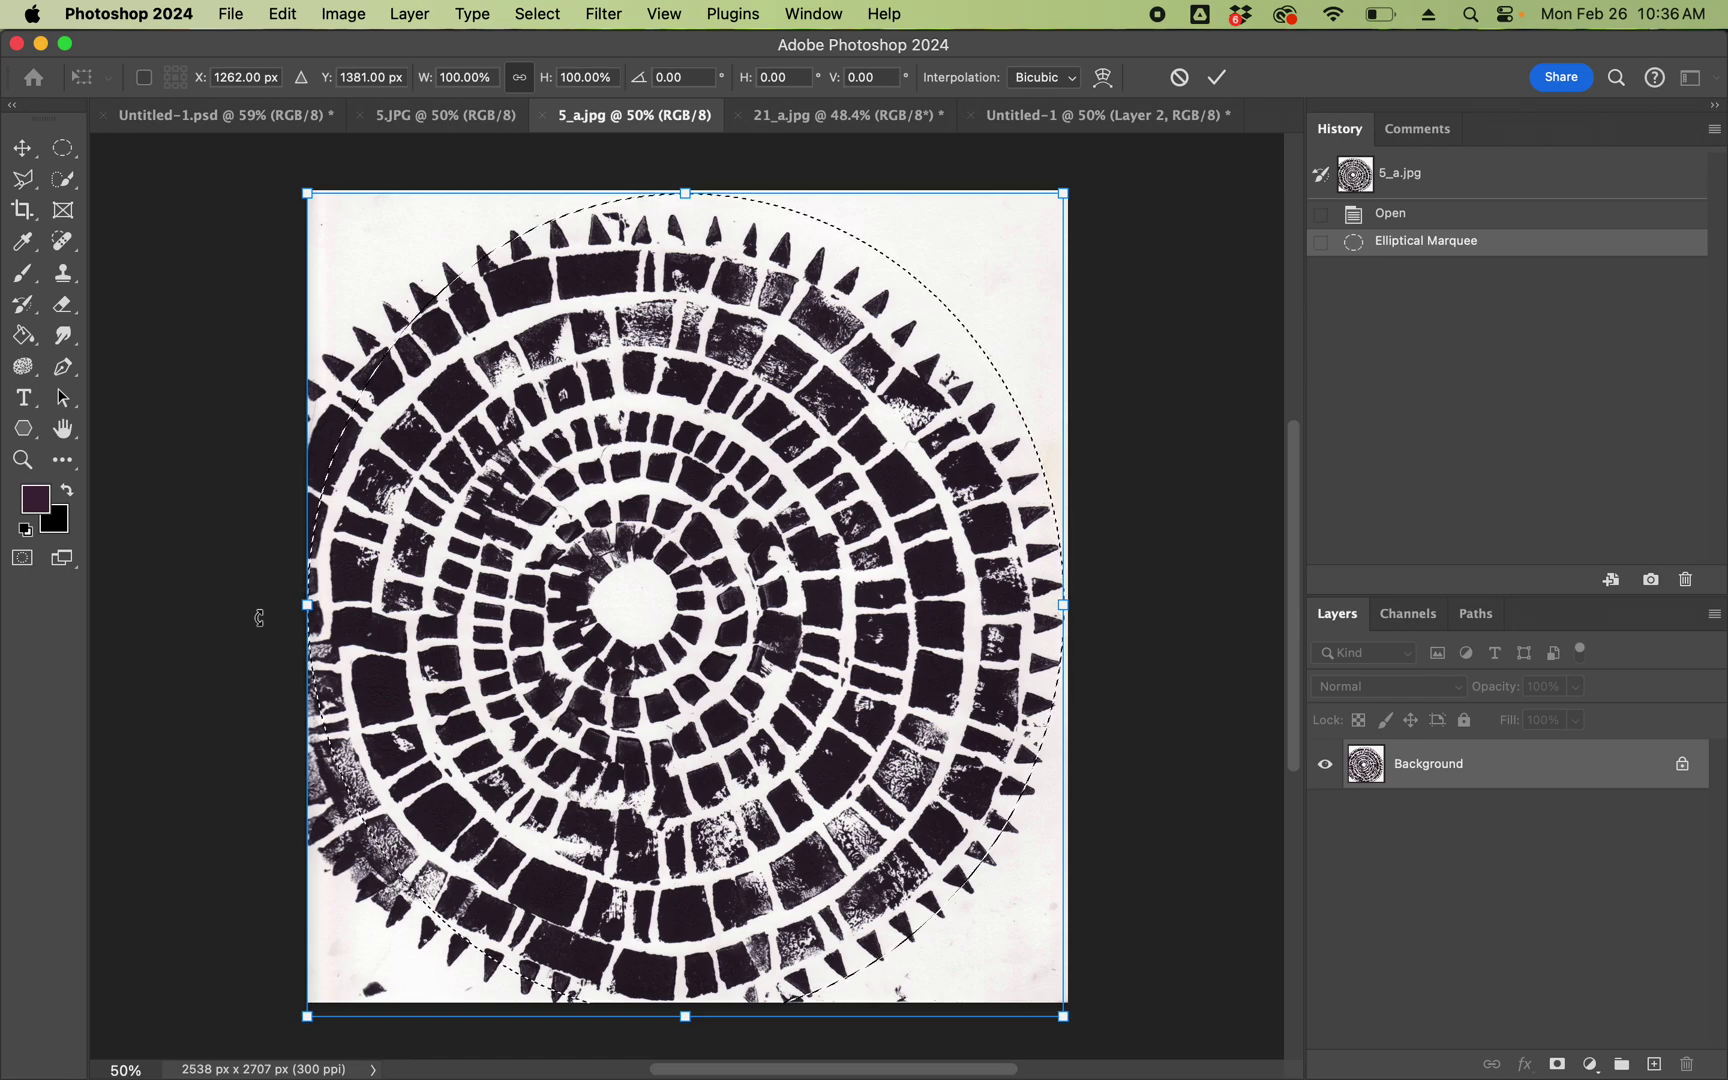
pyautogui.moveTo(310, 605); pyautogui.dragTo(270, 604)
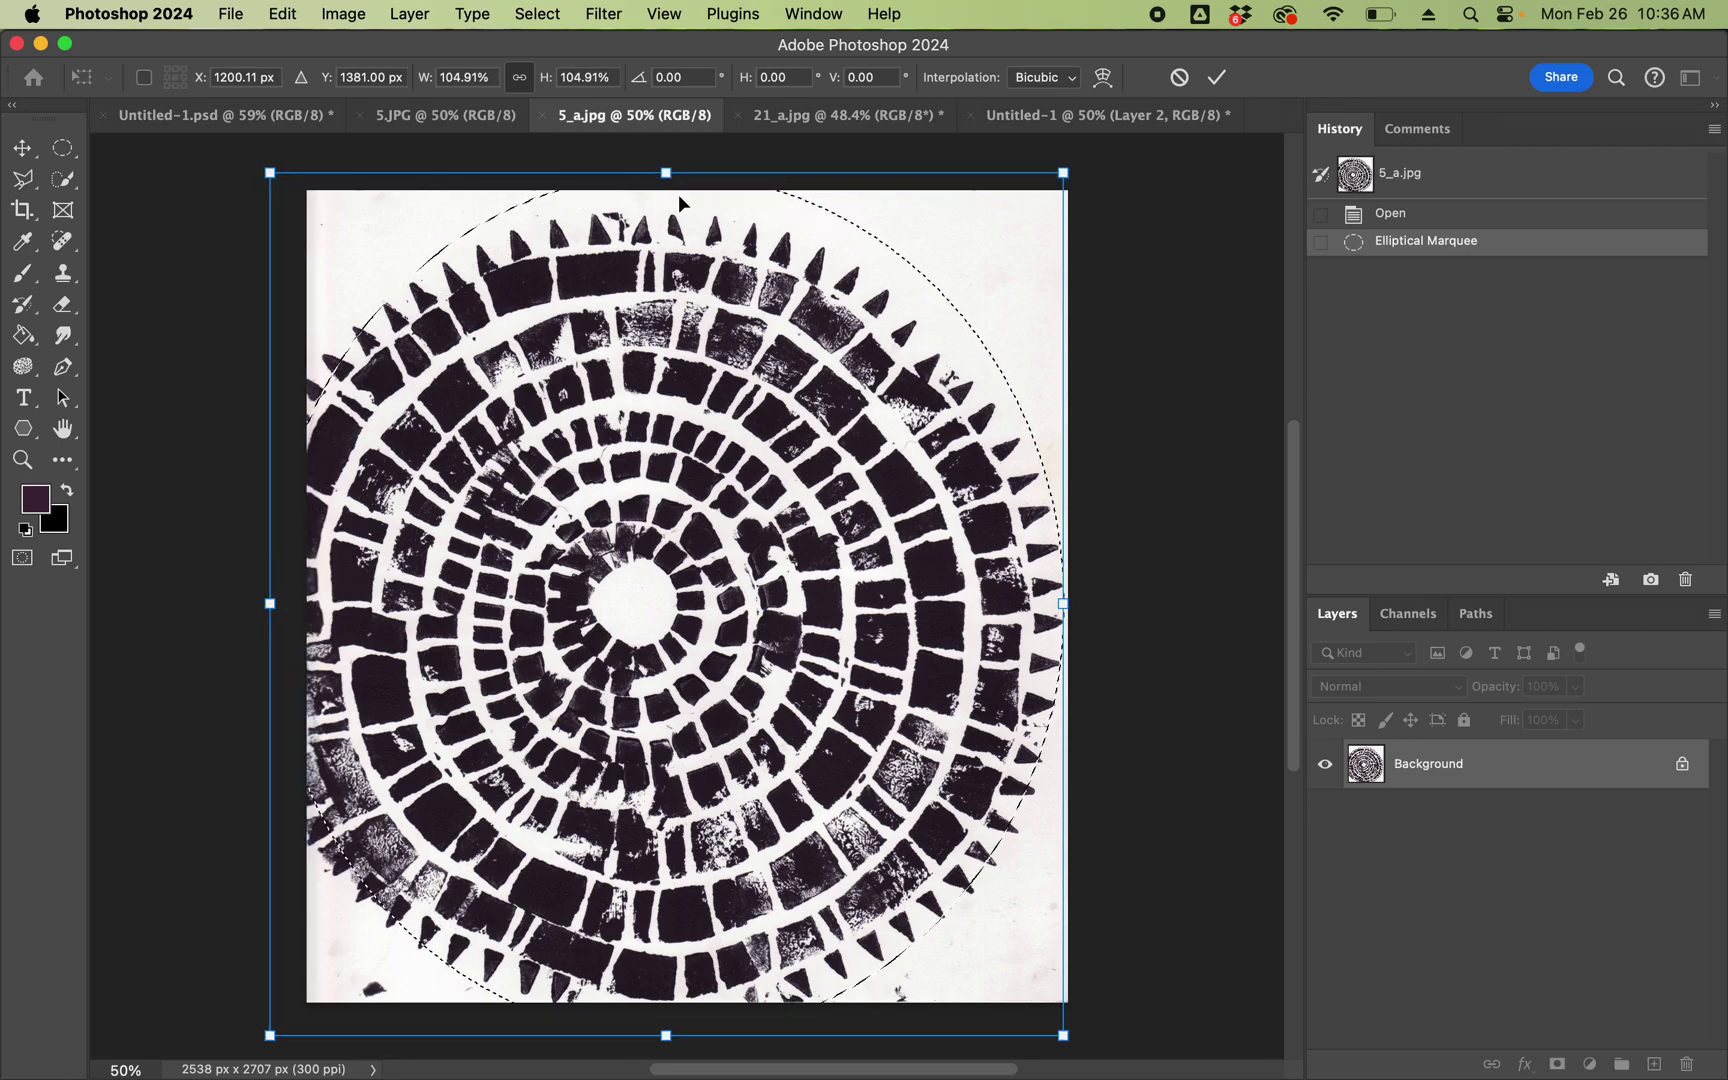
pyautogui.moveTo(666, 173); pyautogui.dragTo(664, 200)
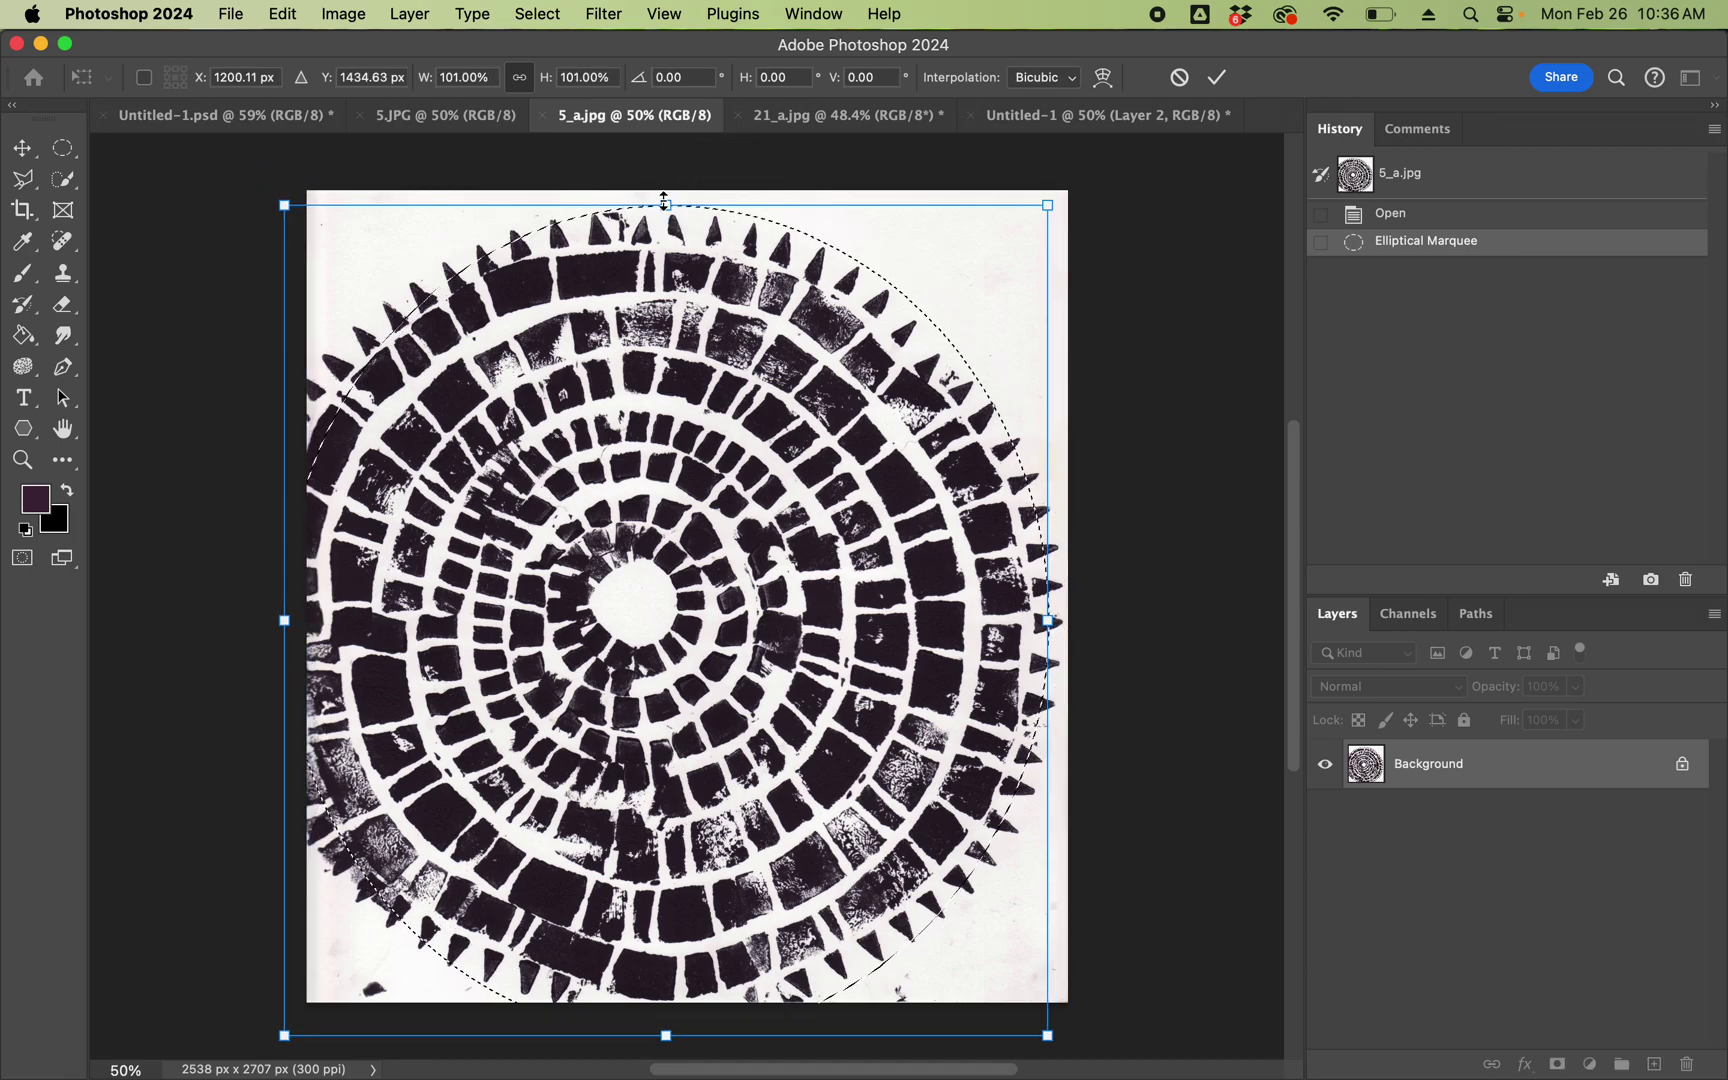
pyautogui.moveTo(1049, 619); pyautogui.dragTo(1066, 619)
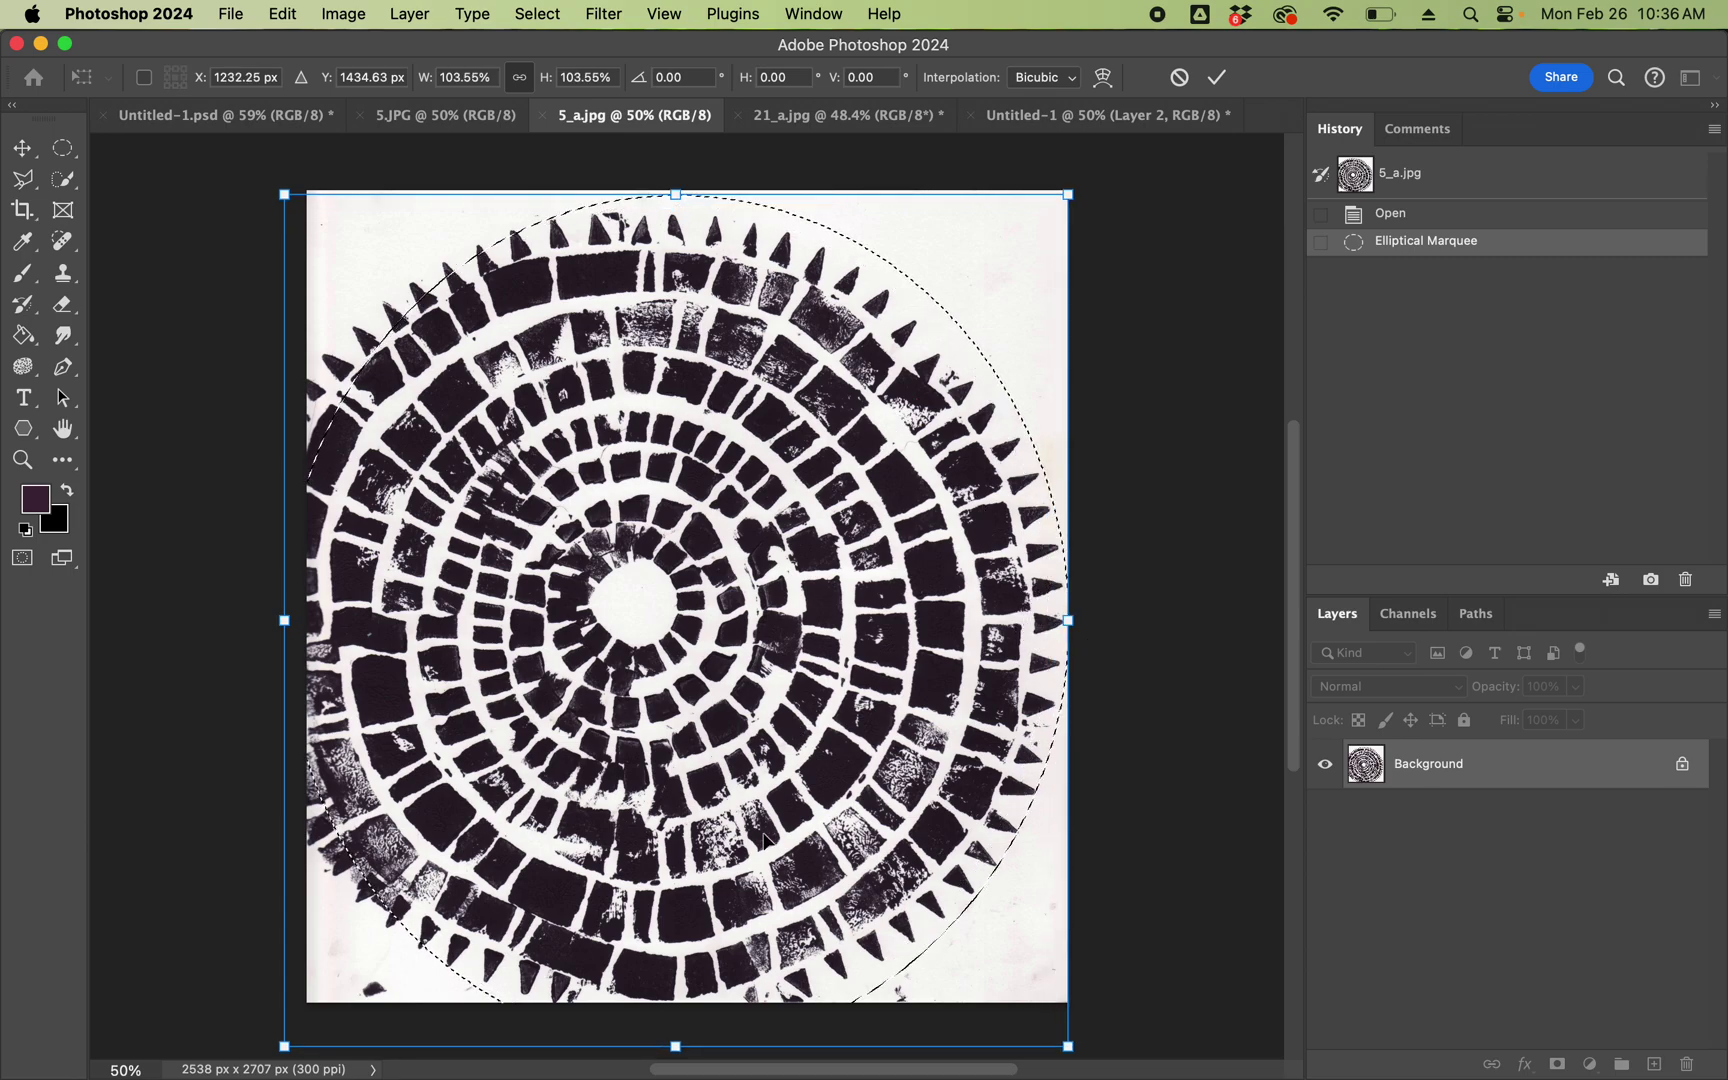
pyautogui.moveTo(676, 1046); pyautogui.dragTo(674, 1030)
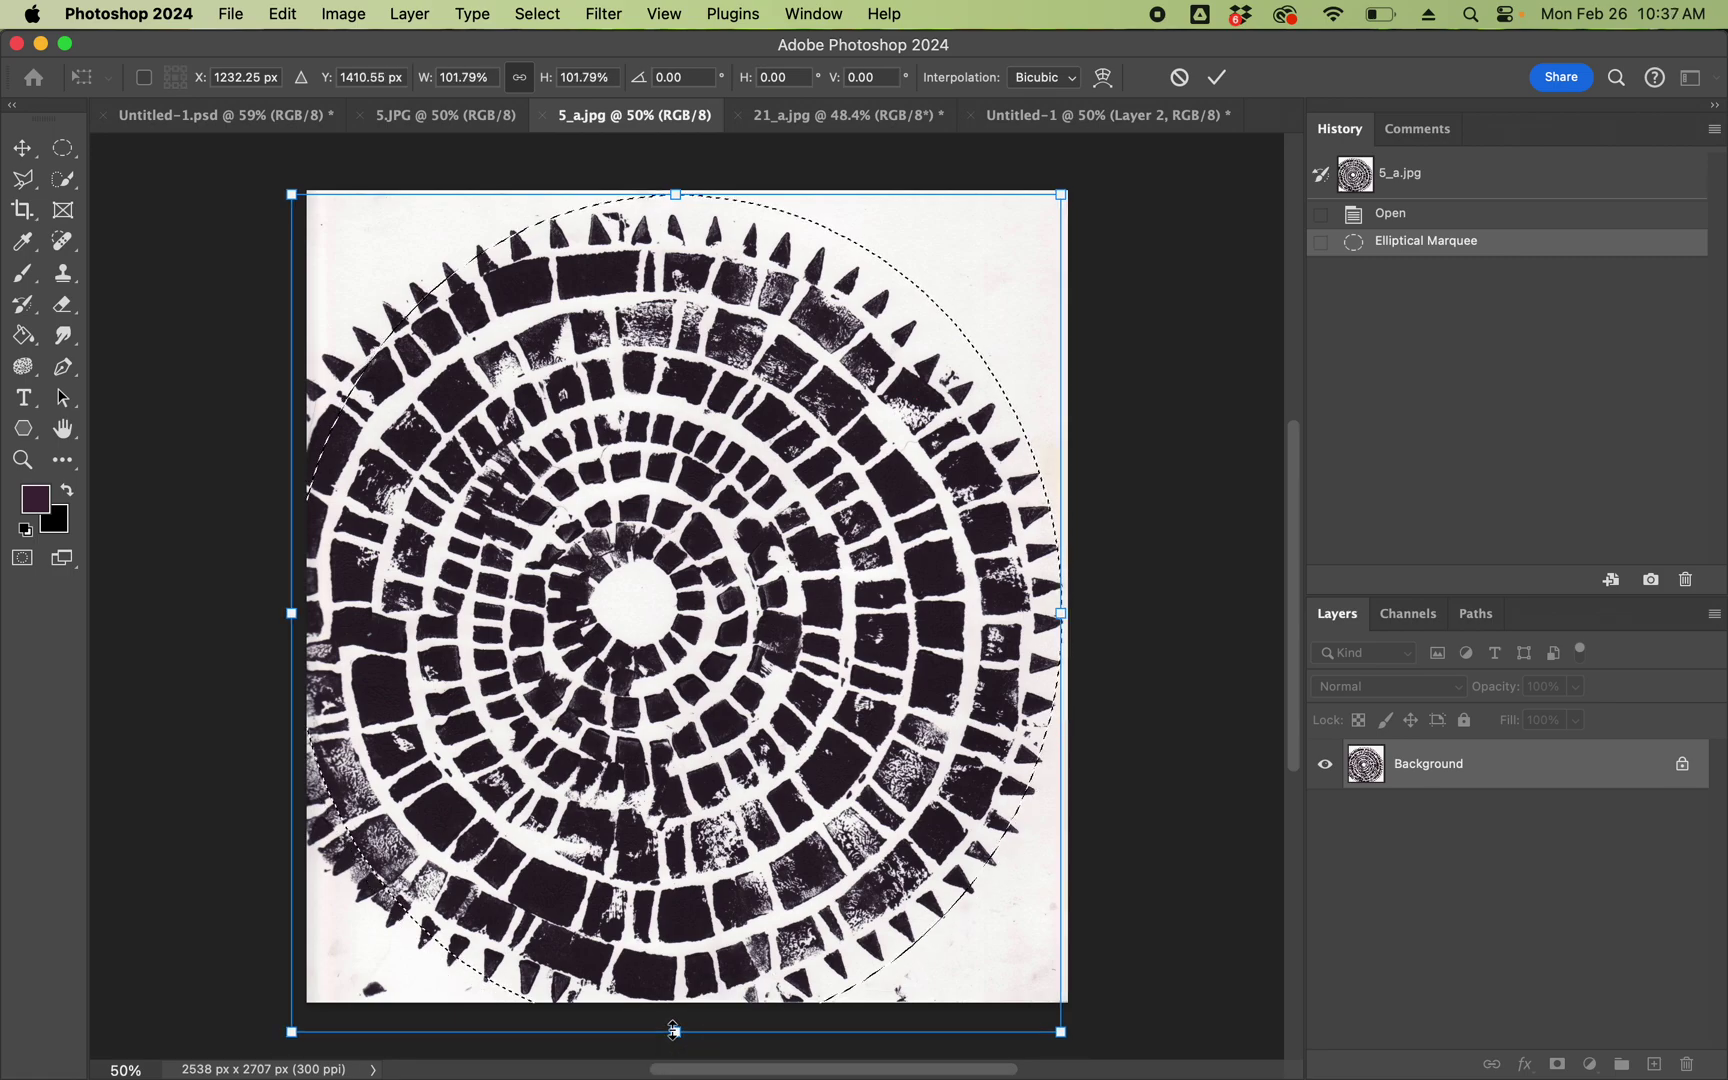
pyautogui.moveTo(291, 613); pyautogui.dragTo(274, 613)
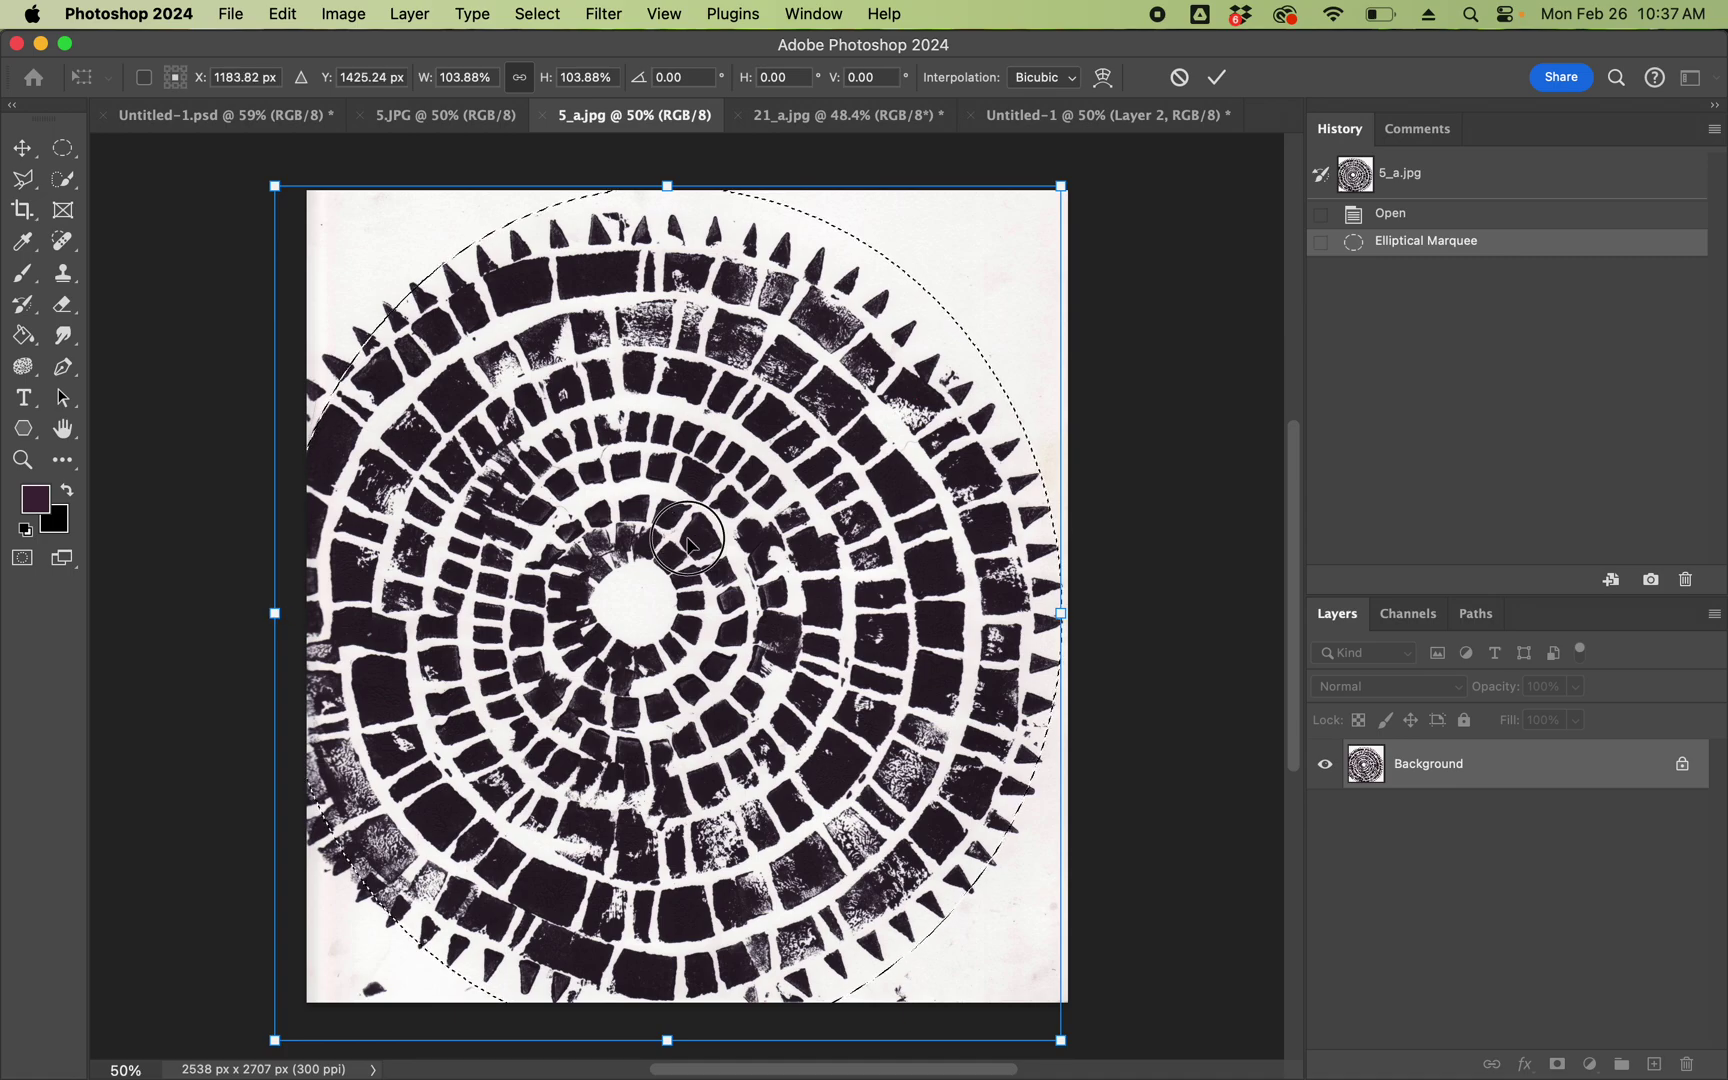
# Shift the selection left, refit it at about 105% to meet the canvas's top and right edges, and apply the transformation
pyautogui.moveTo(688, 540); pyautogui.dragTo(662, 541)
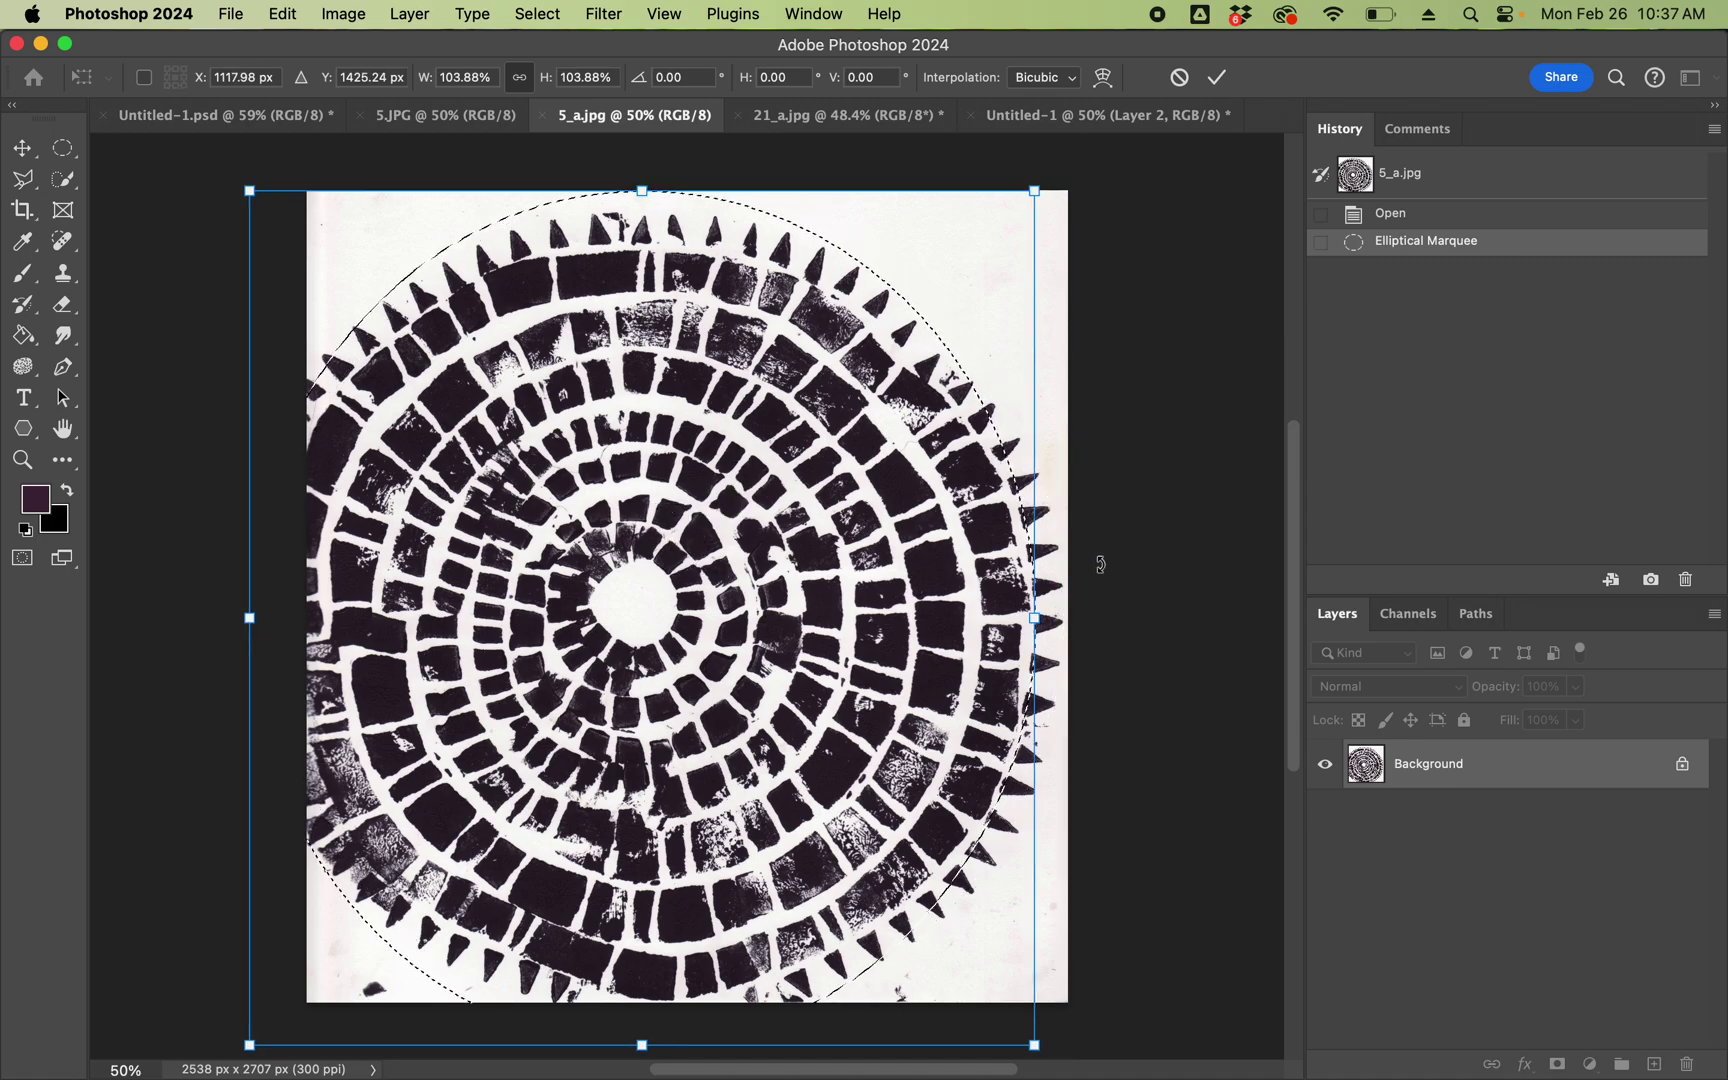
pyautogui.moveTo(1034, 618); pyautogui.dragTo(1062, 618)
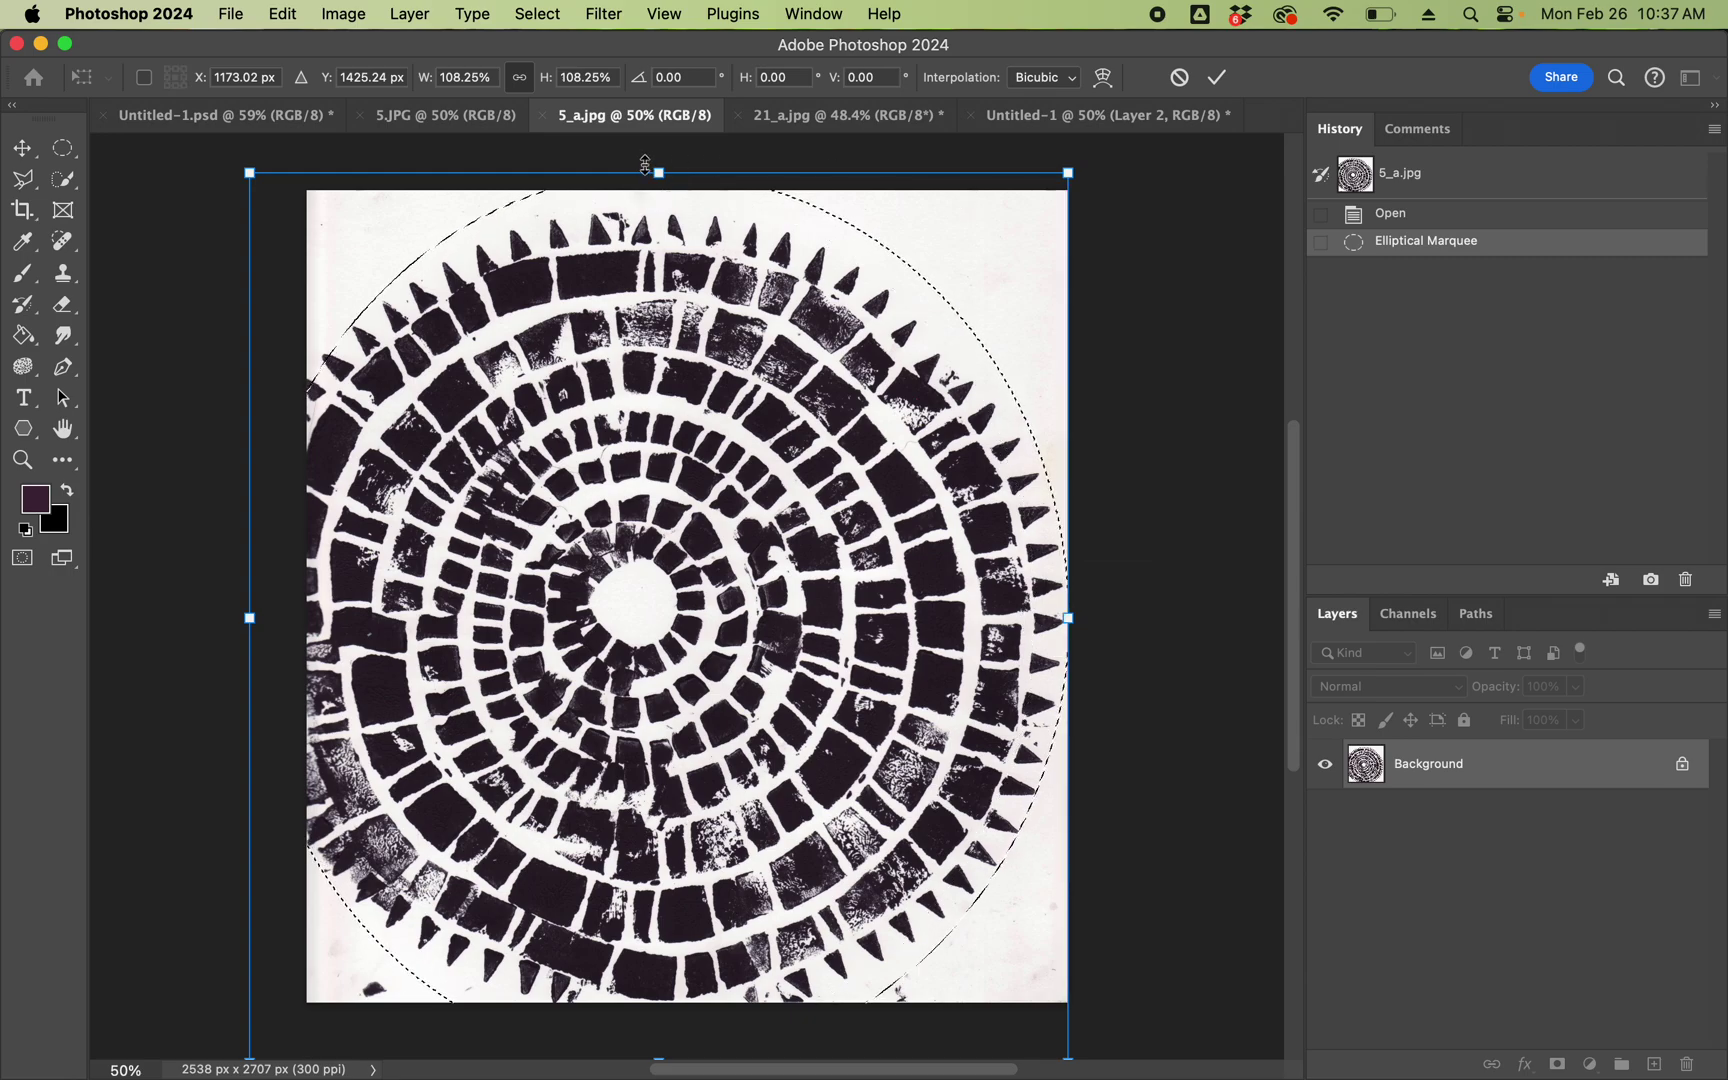
pyautogui.moveTo(657, 170); pyautogui.dragTo(653, 200)
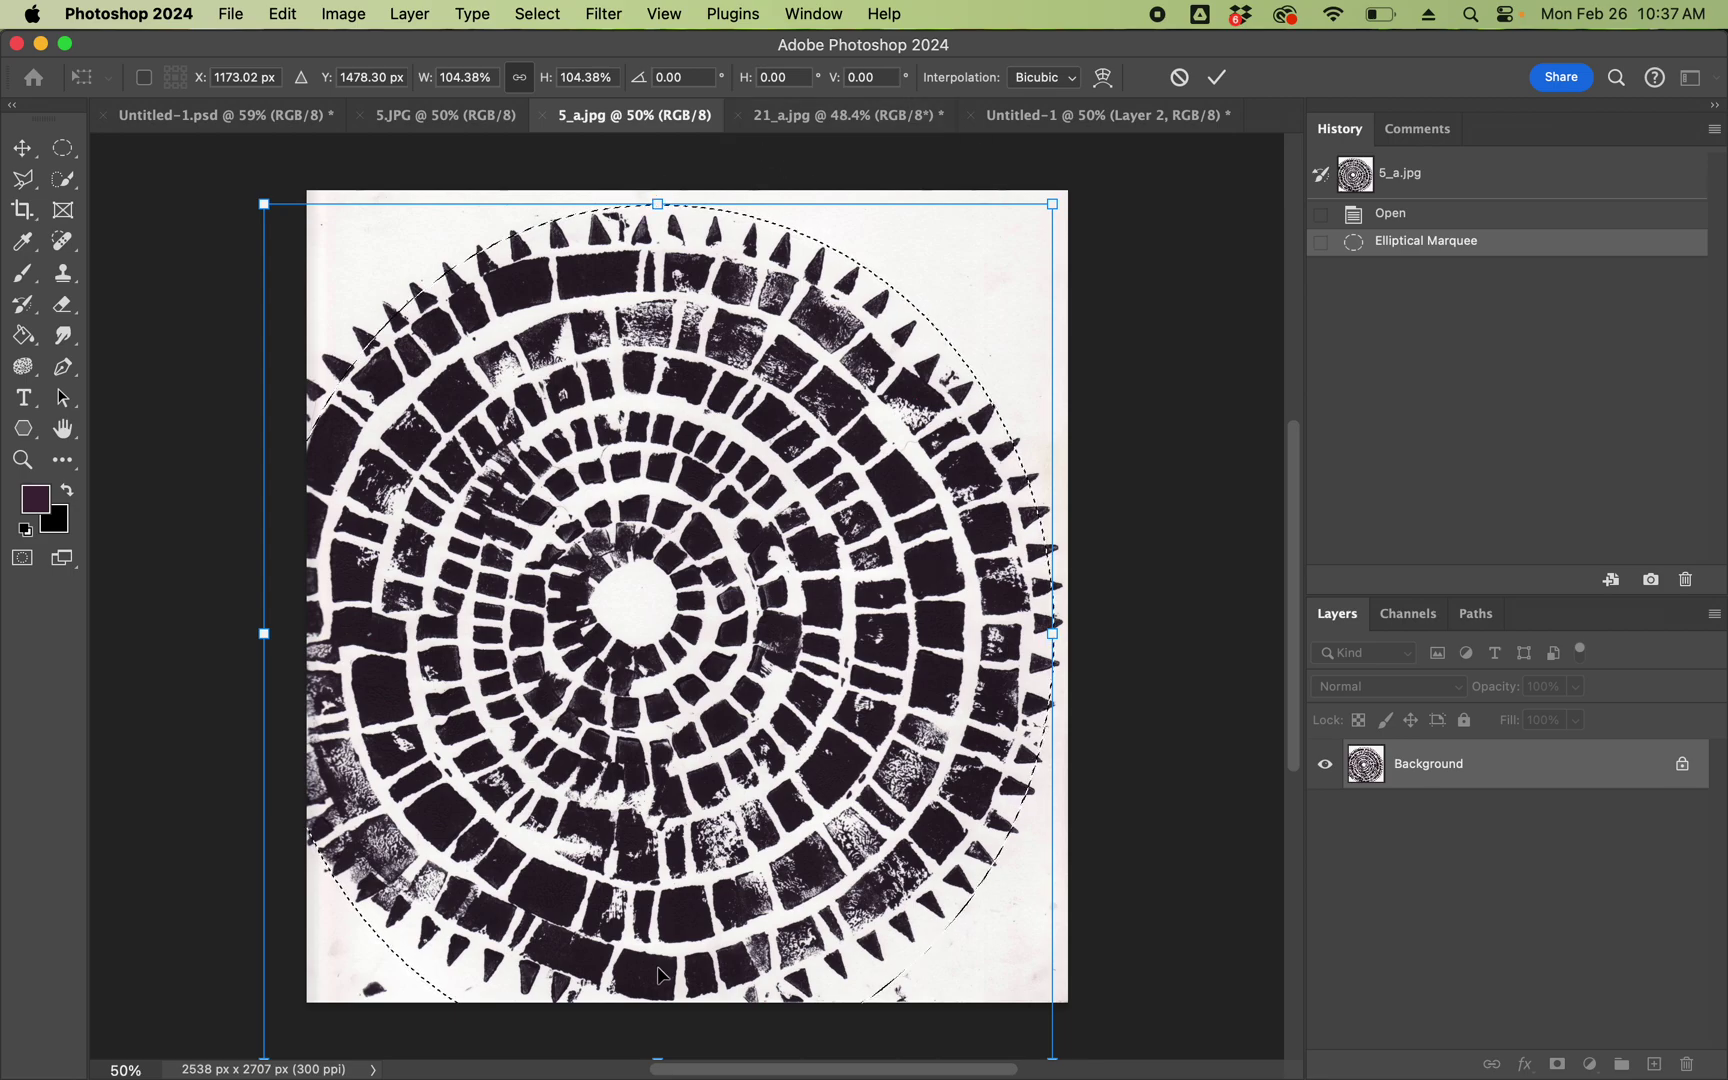
pyautogui.scroll(-3, 659, 975)
pyautogui.moveTo(657, 918); pyautogui.dragTo(656, 911)
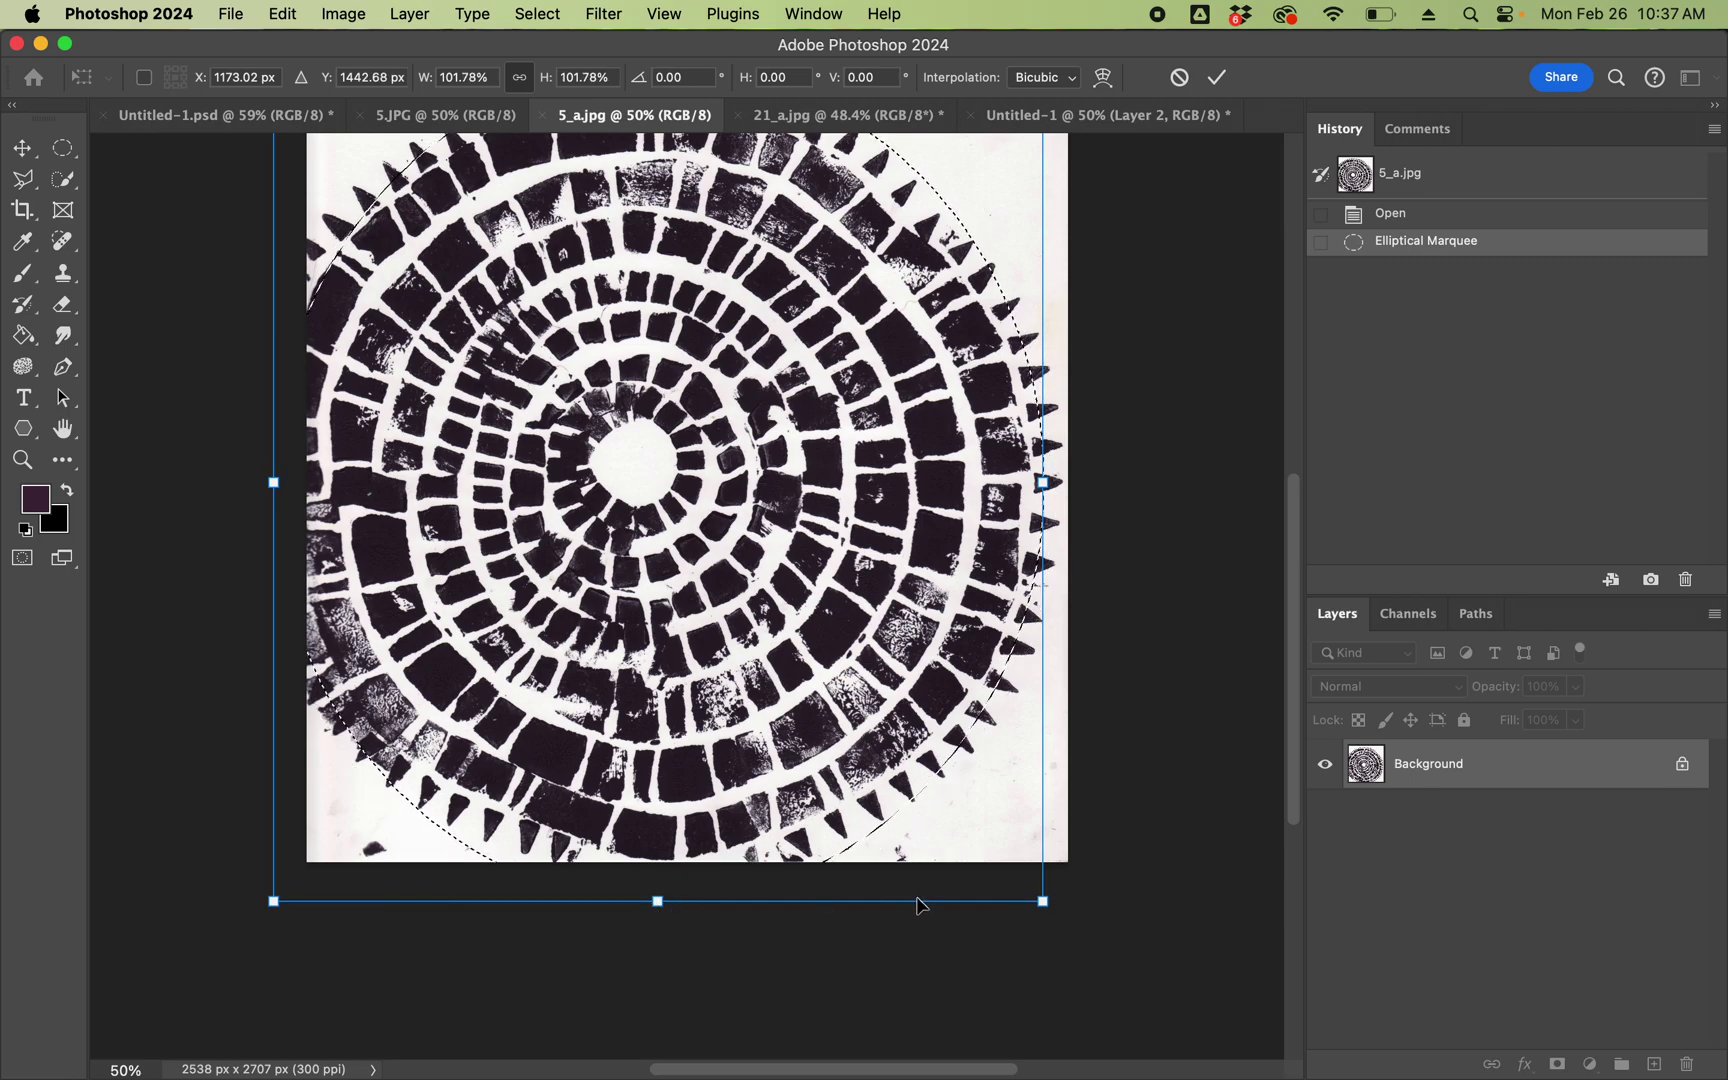
pyautogui.moveTo(1043, 483); pyautogui.dragTo(1066, 483)
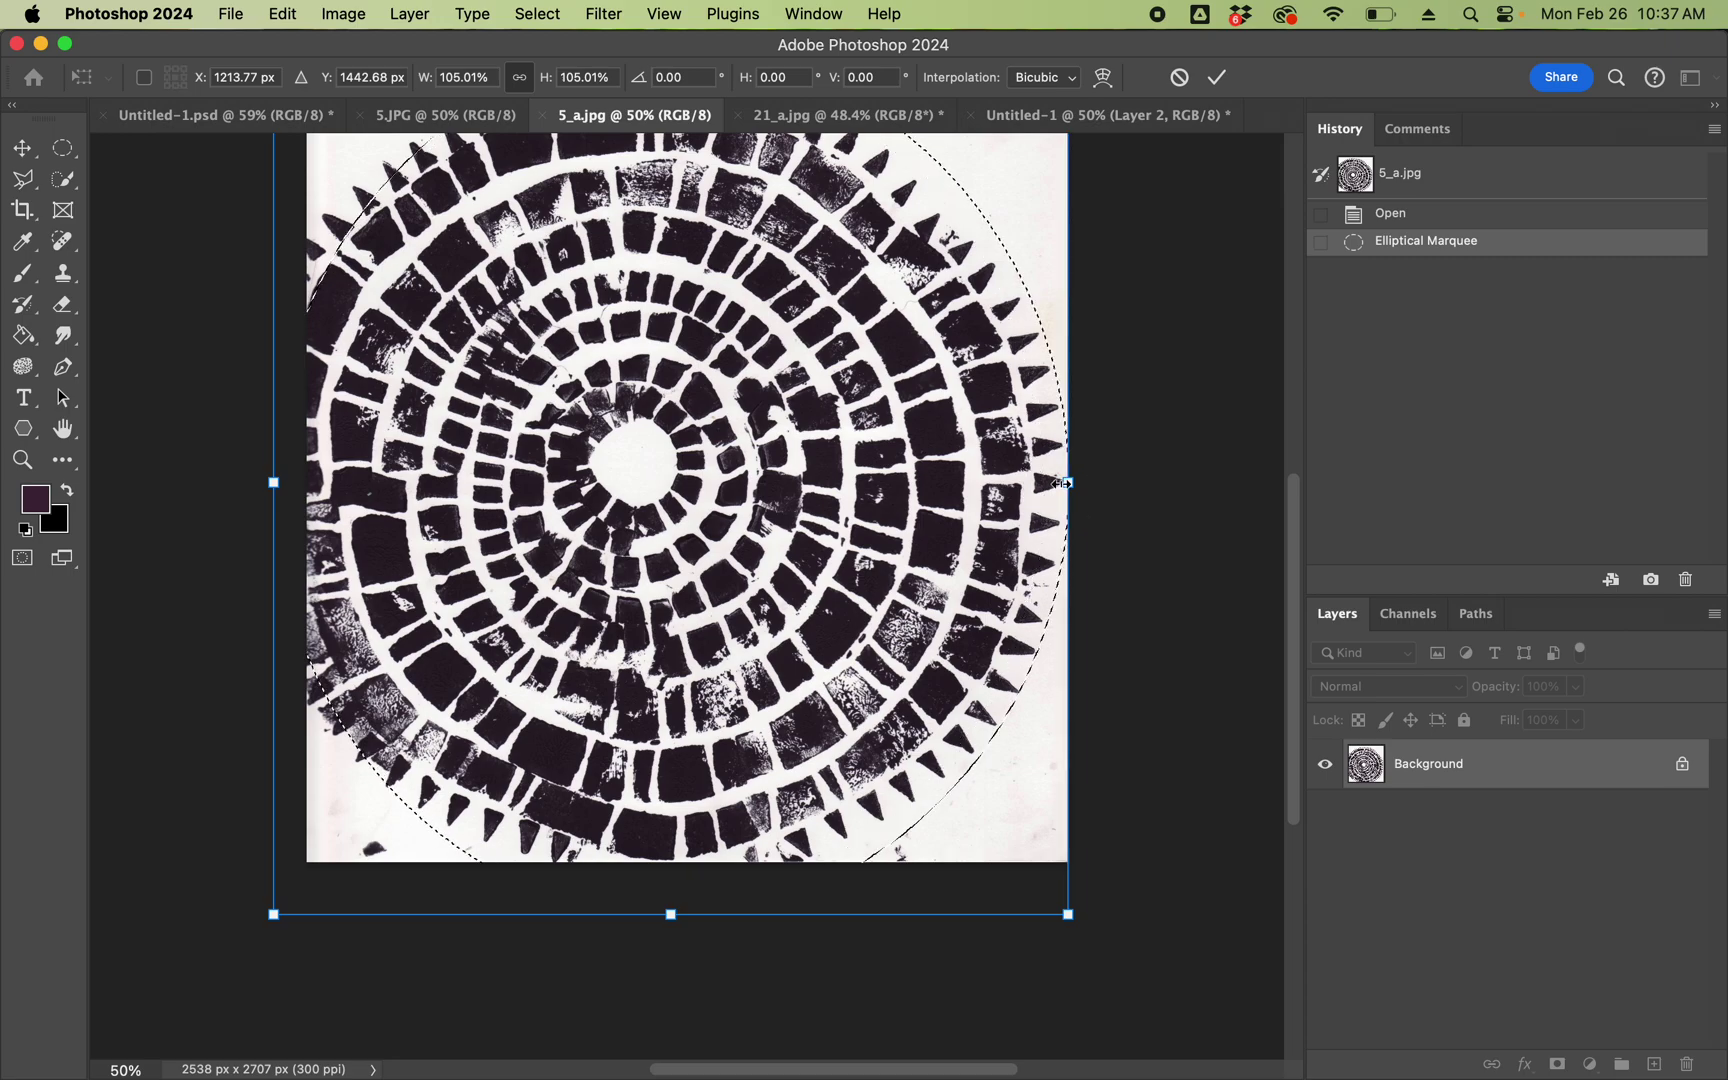
pyautogui.scroll(3, 851, 330)
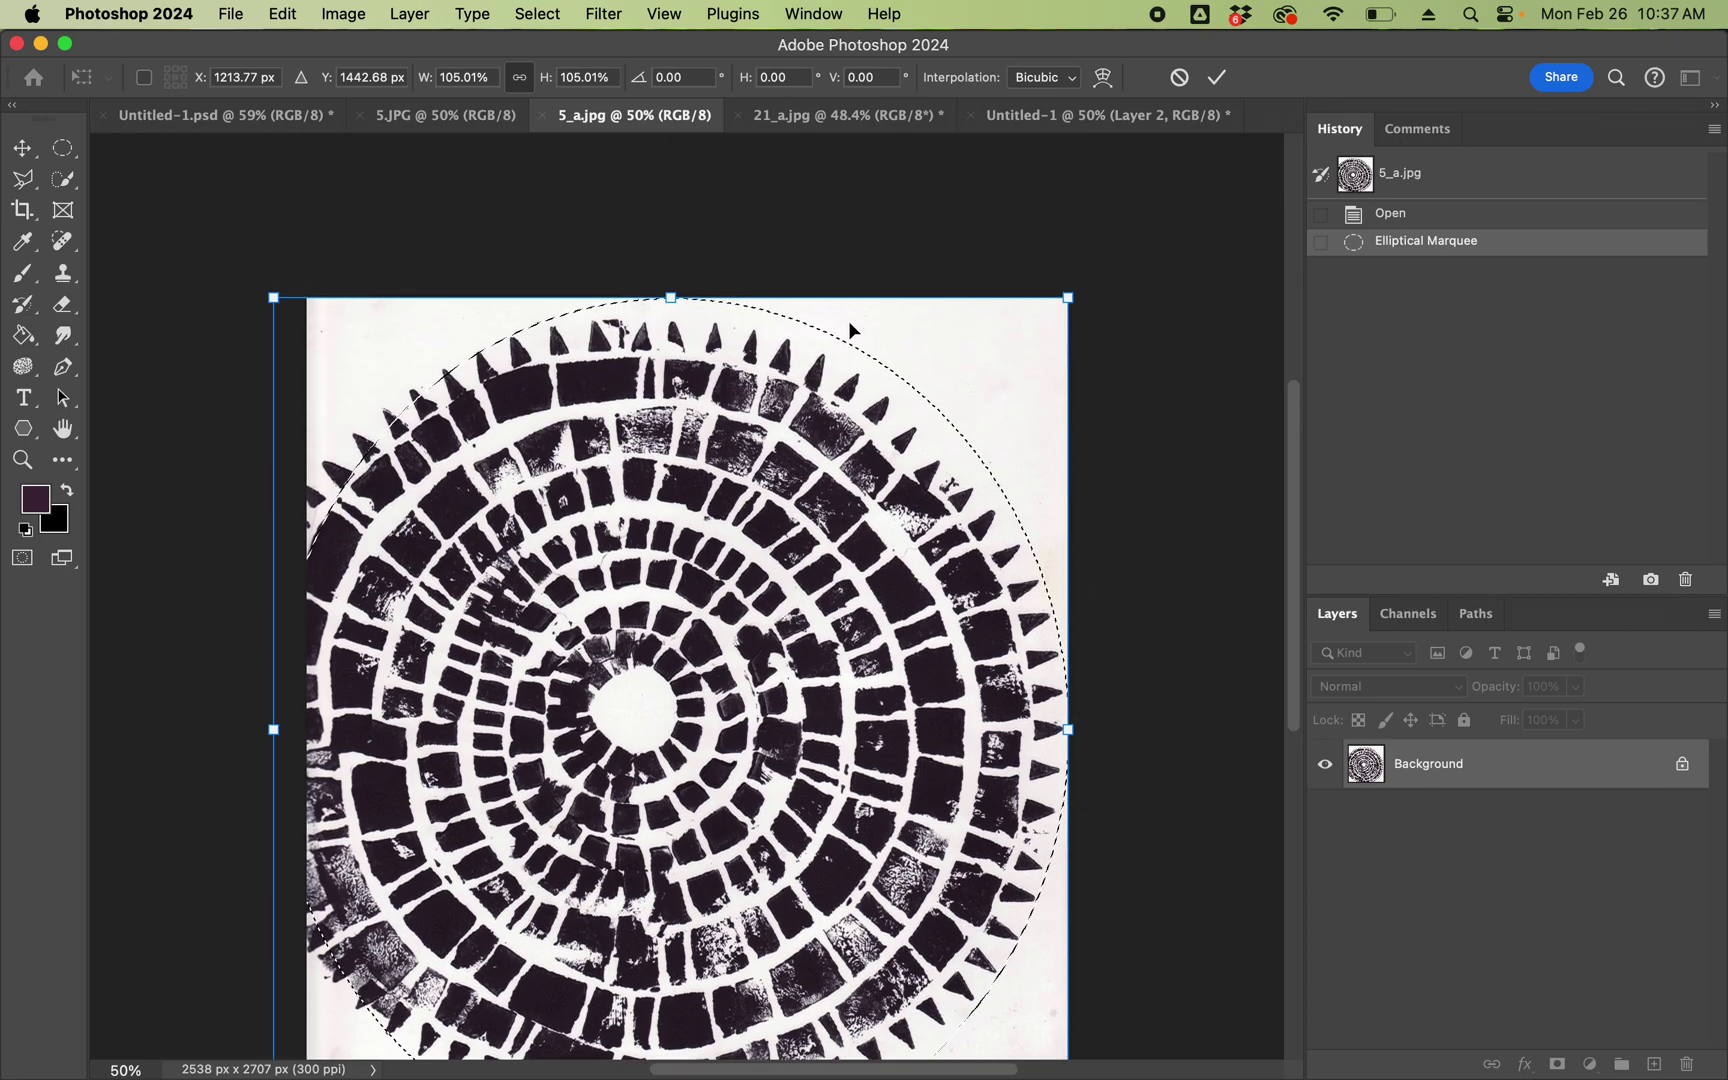
pyautogui.click(289, 16)
pyautogui.moveTo(367, 10)
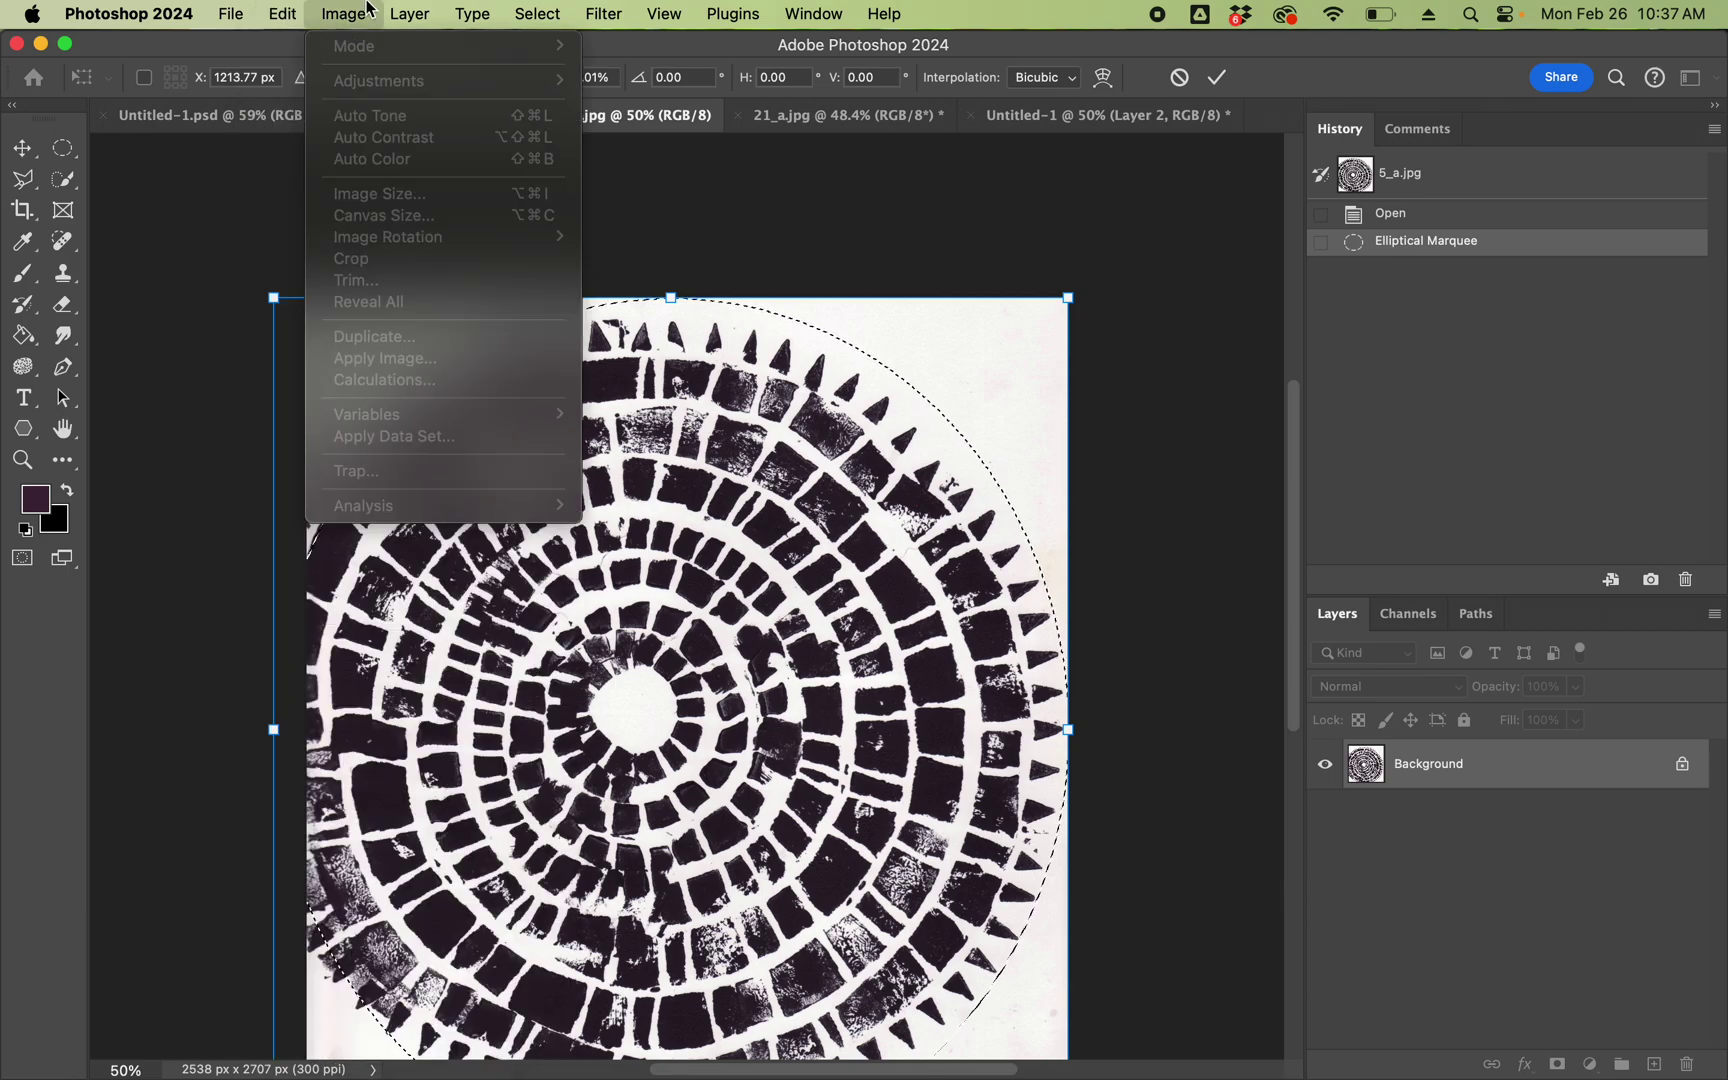
pyautogui.click(755, 209)
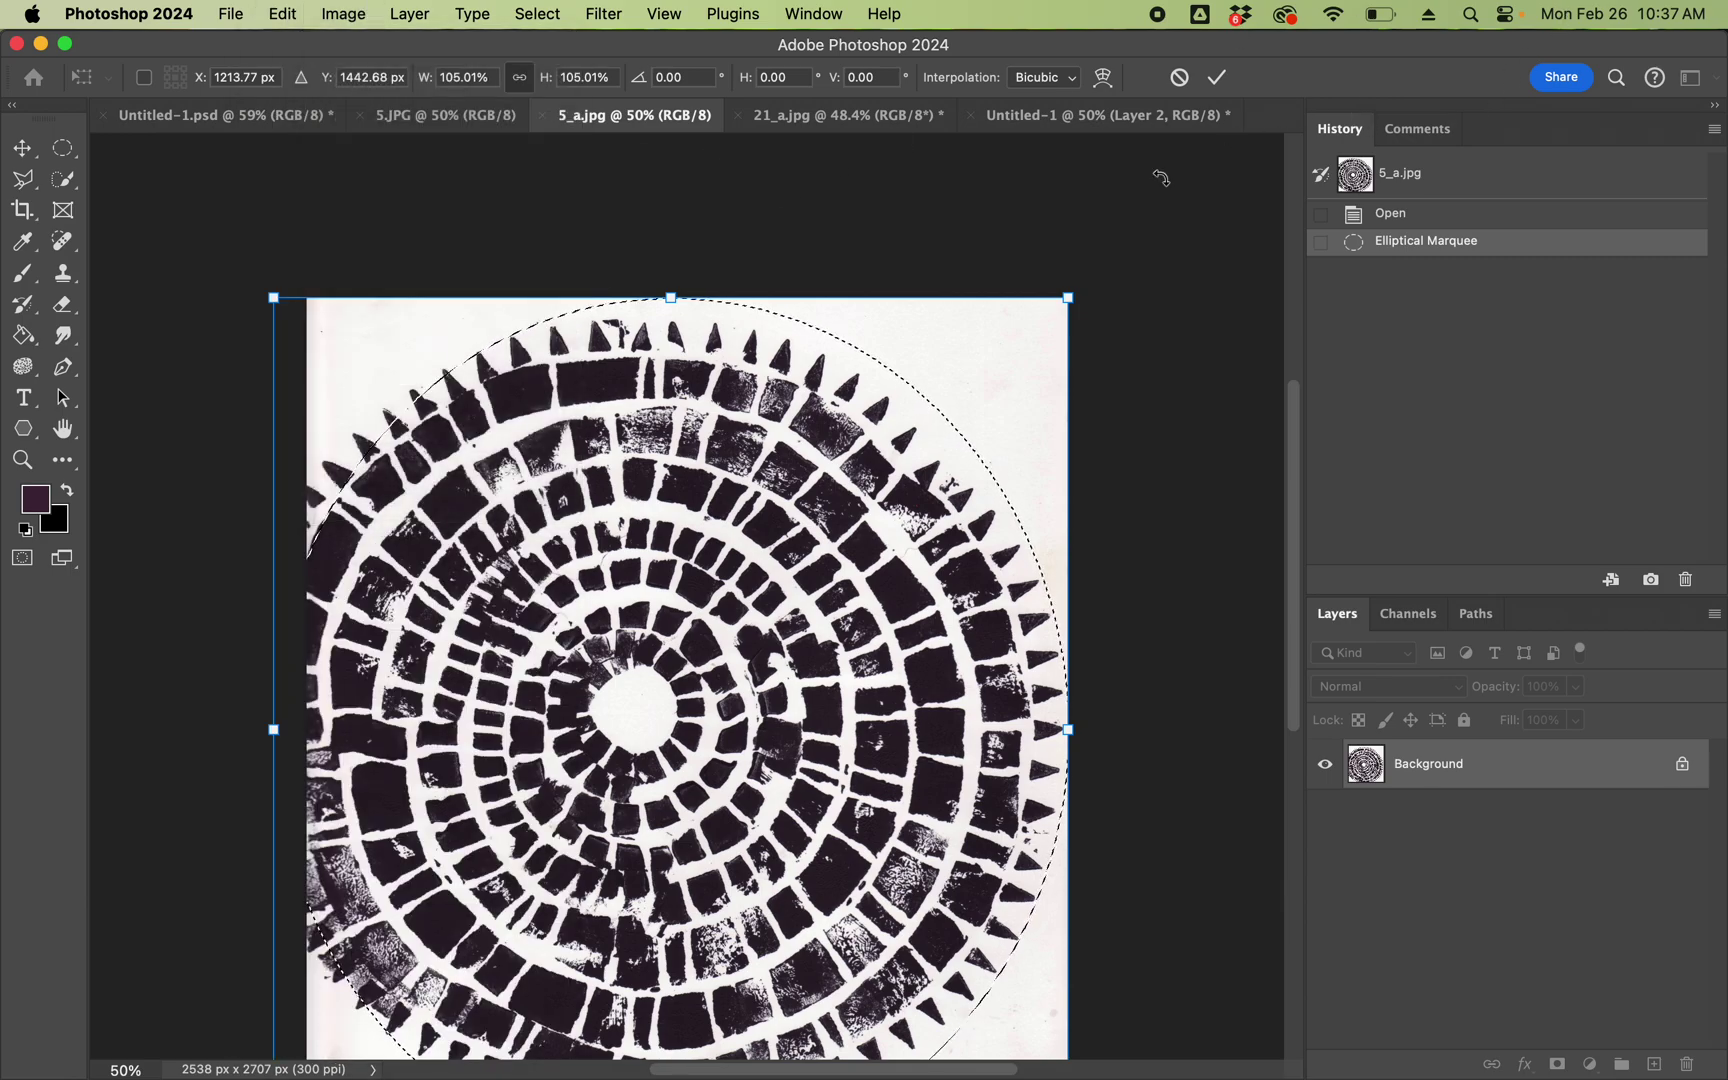
pyautogui.click(1220, 80)
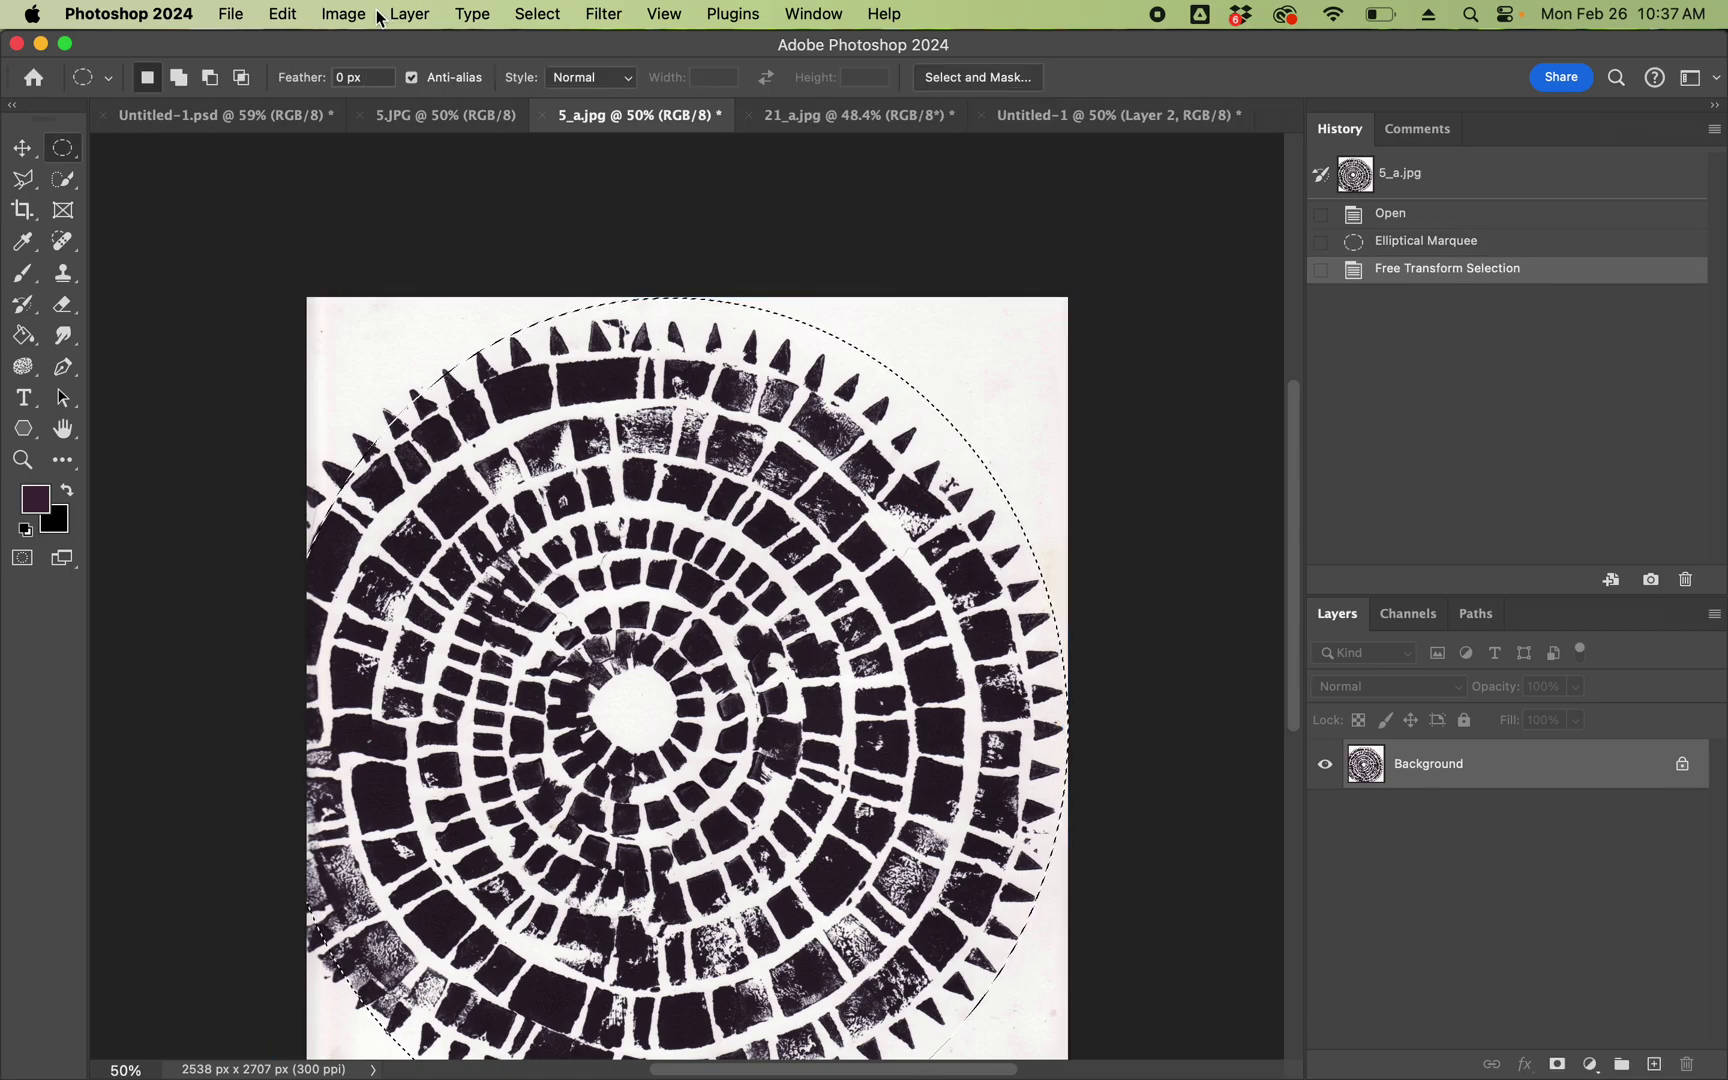
# Copy the selected block print from 5_a.jpg and paste it as a new layer above the circular line print in Untitled-1
pyautogui.click(283, 14)
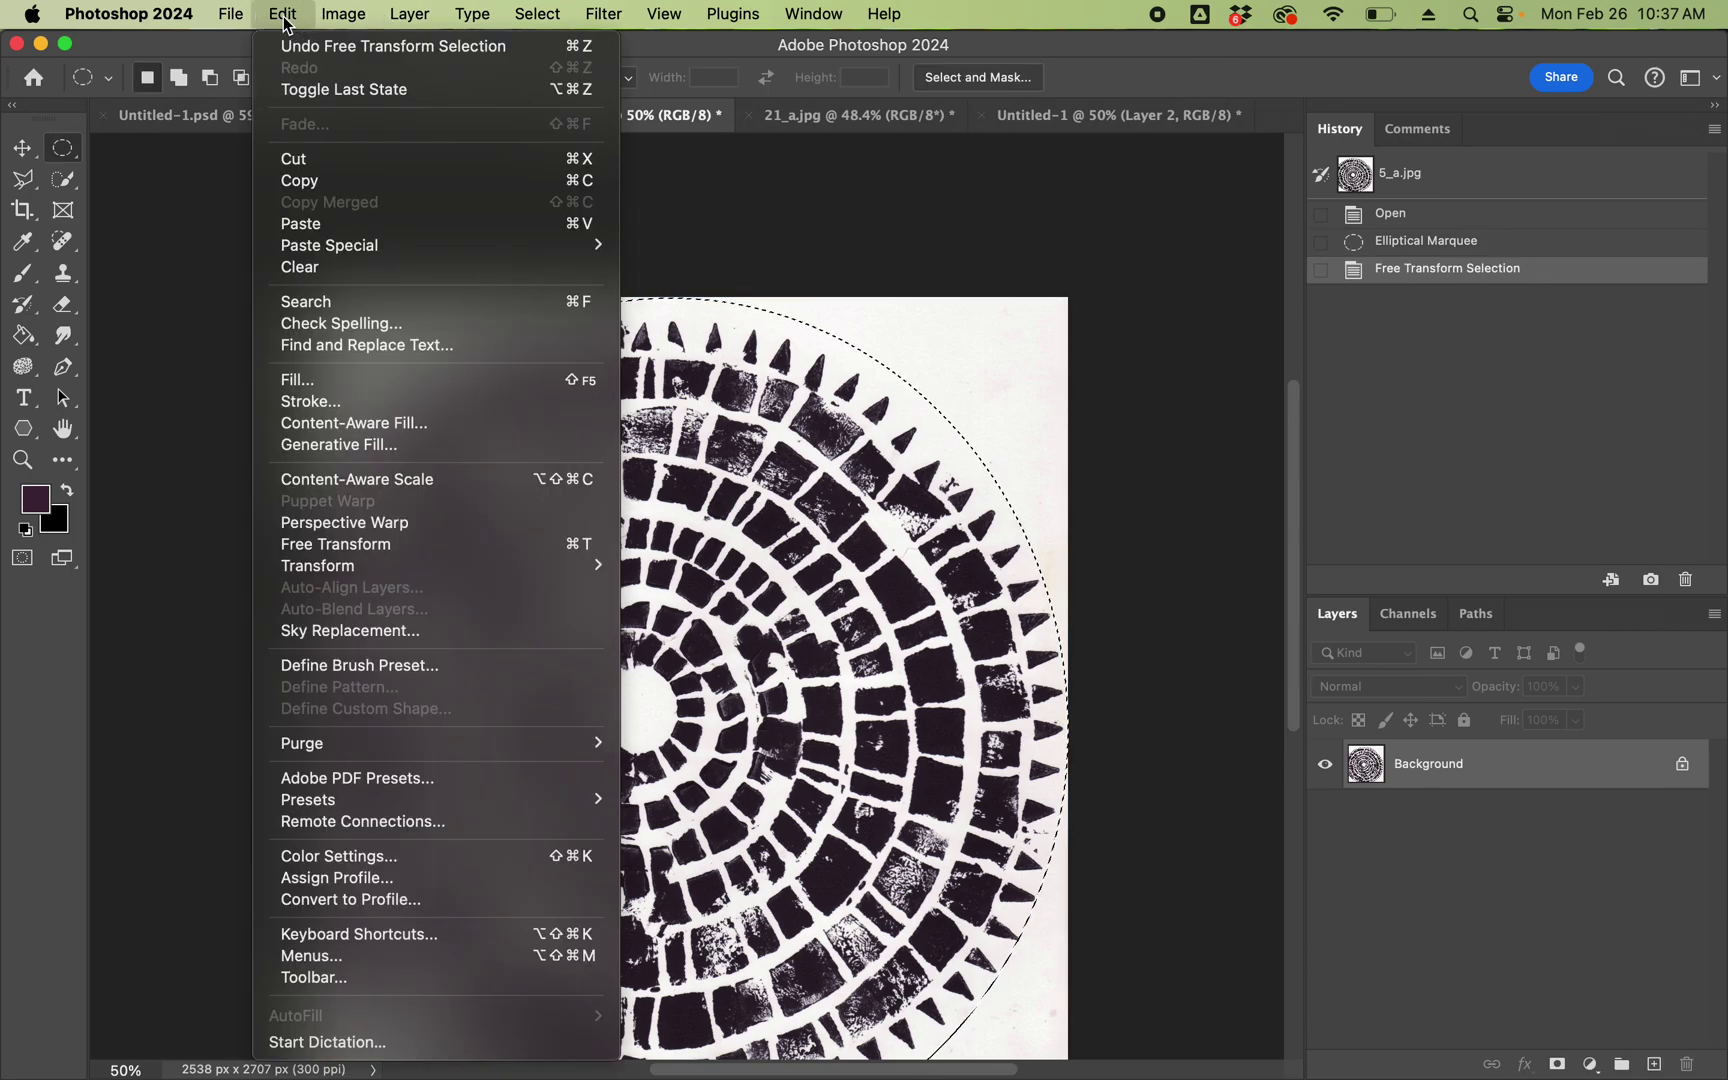
pyautogui.click(333, 181)
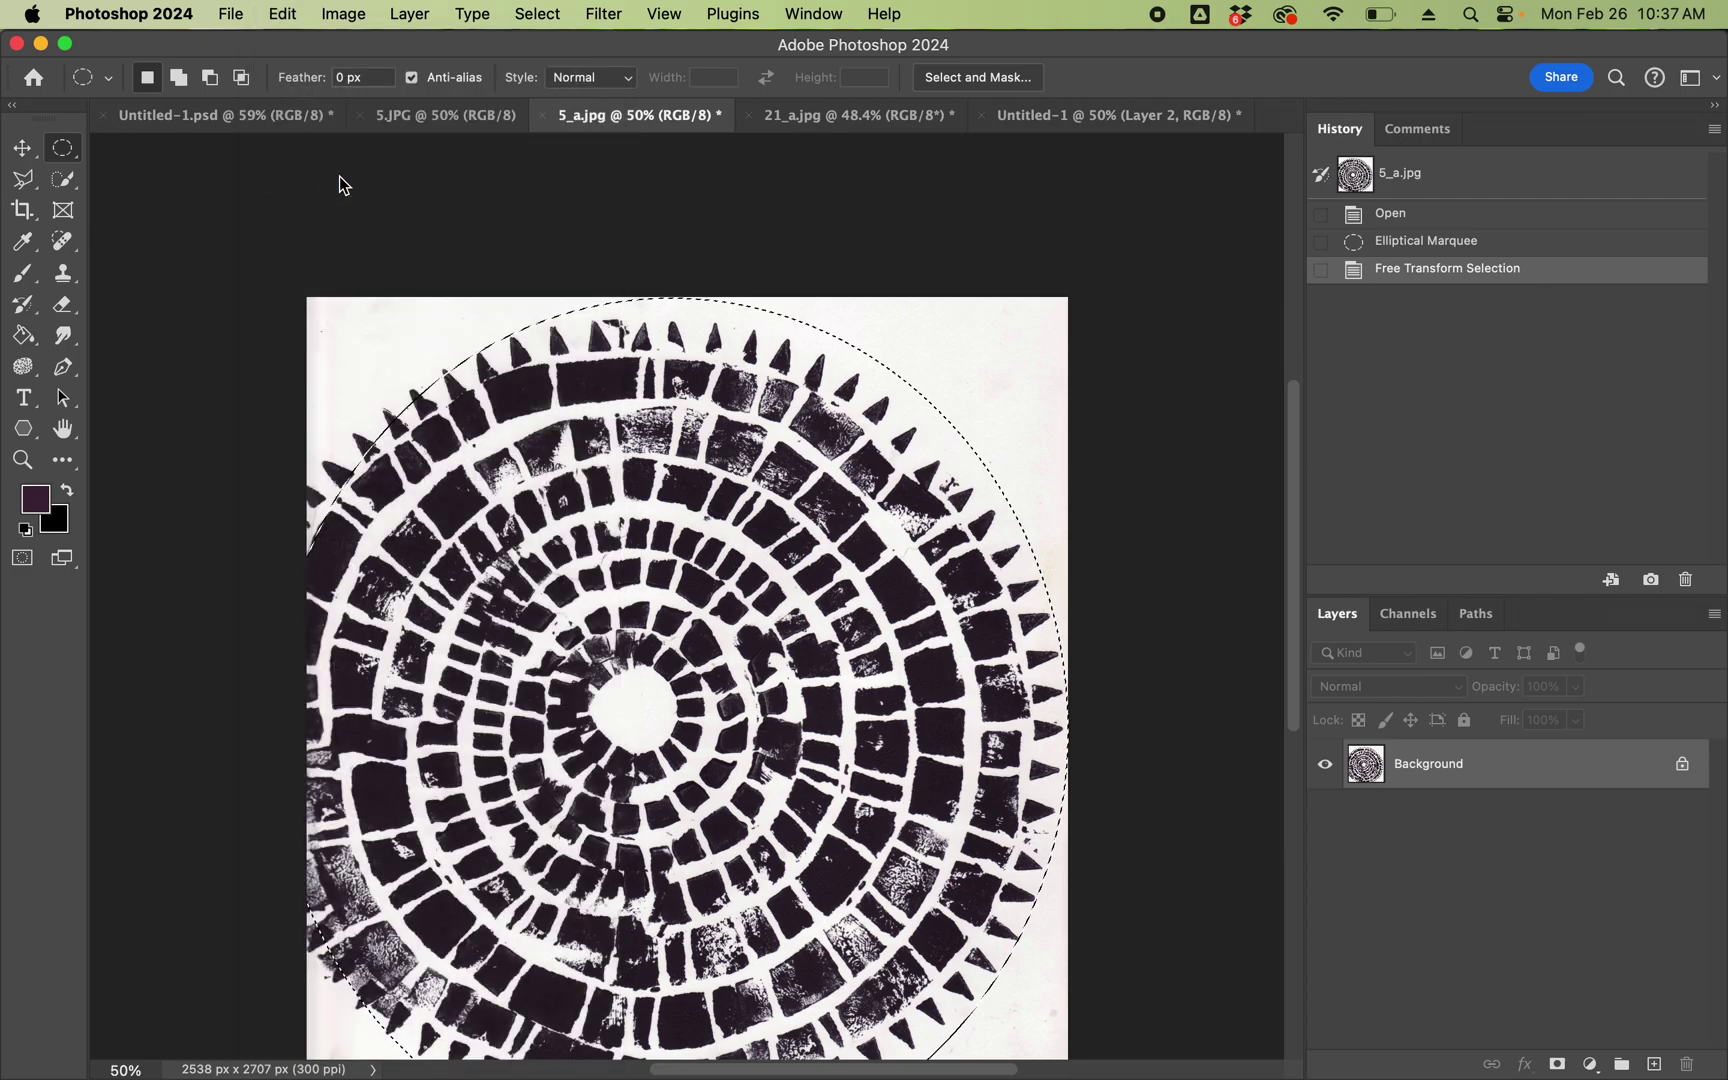
pyautogui.click(1049, 117)
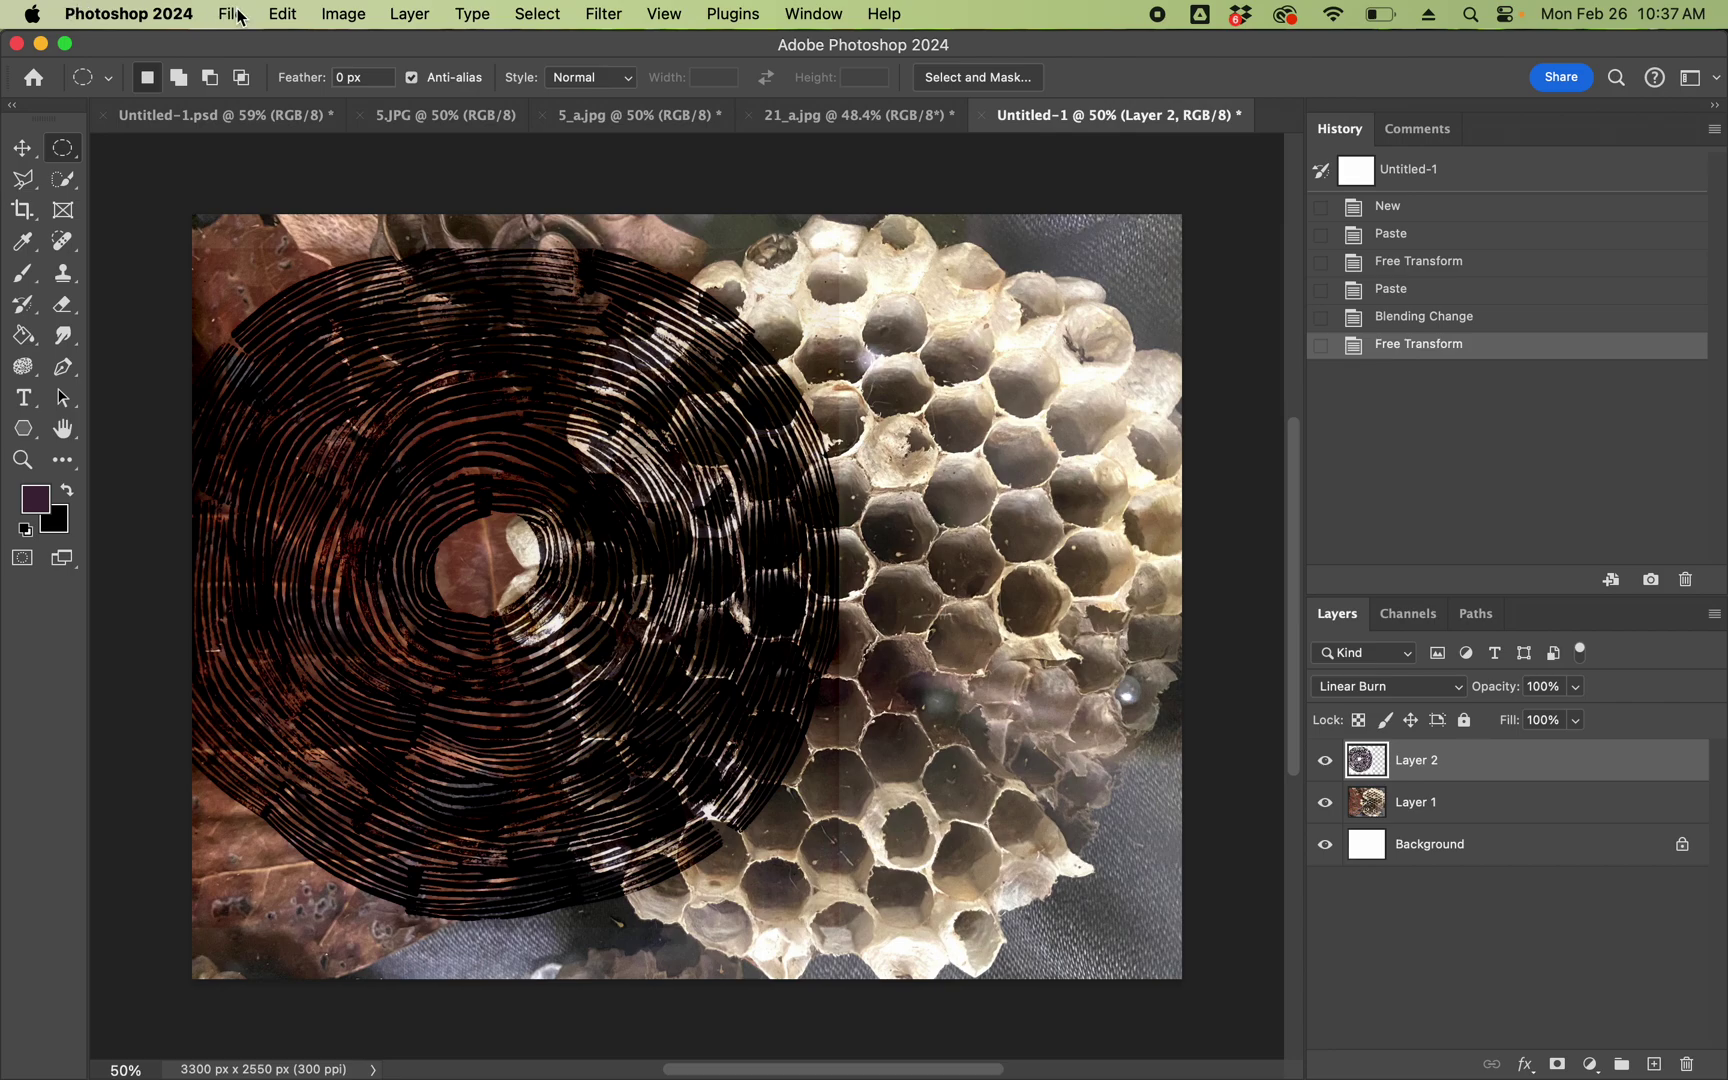
pyautogui.click(281, 14)
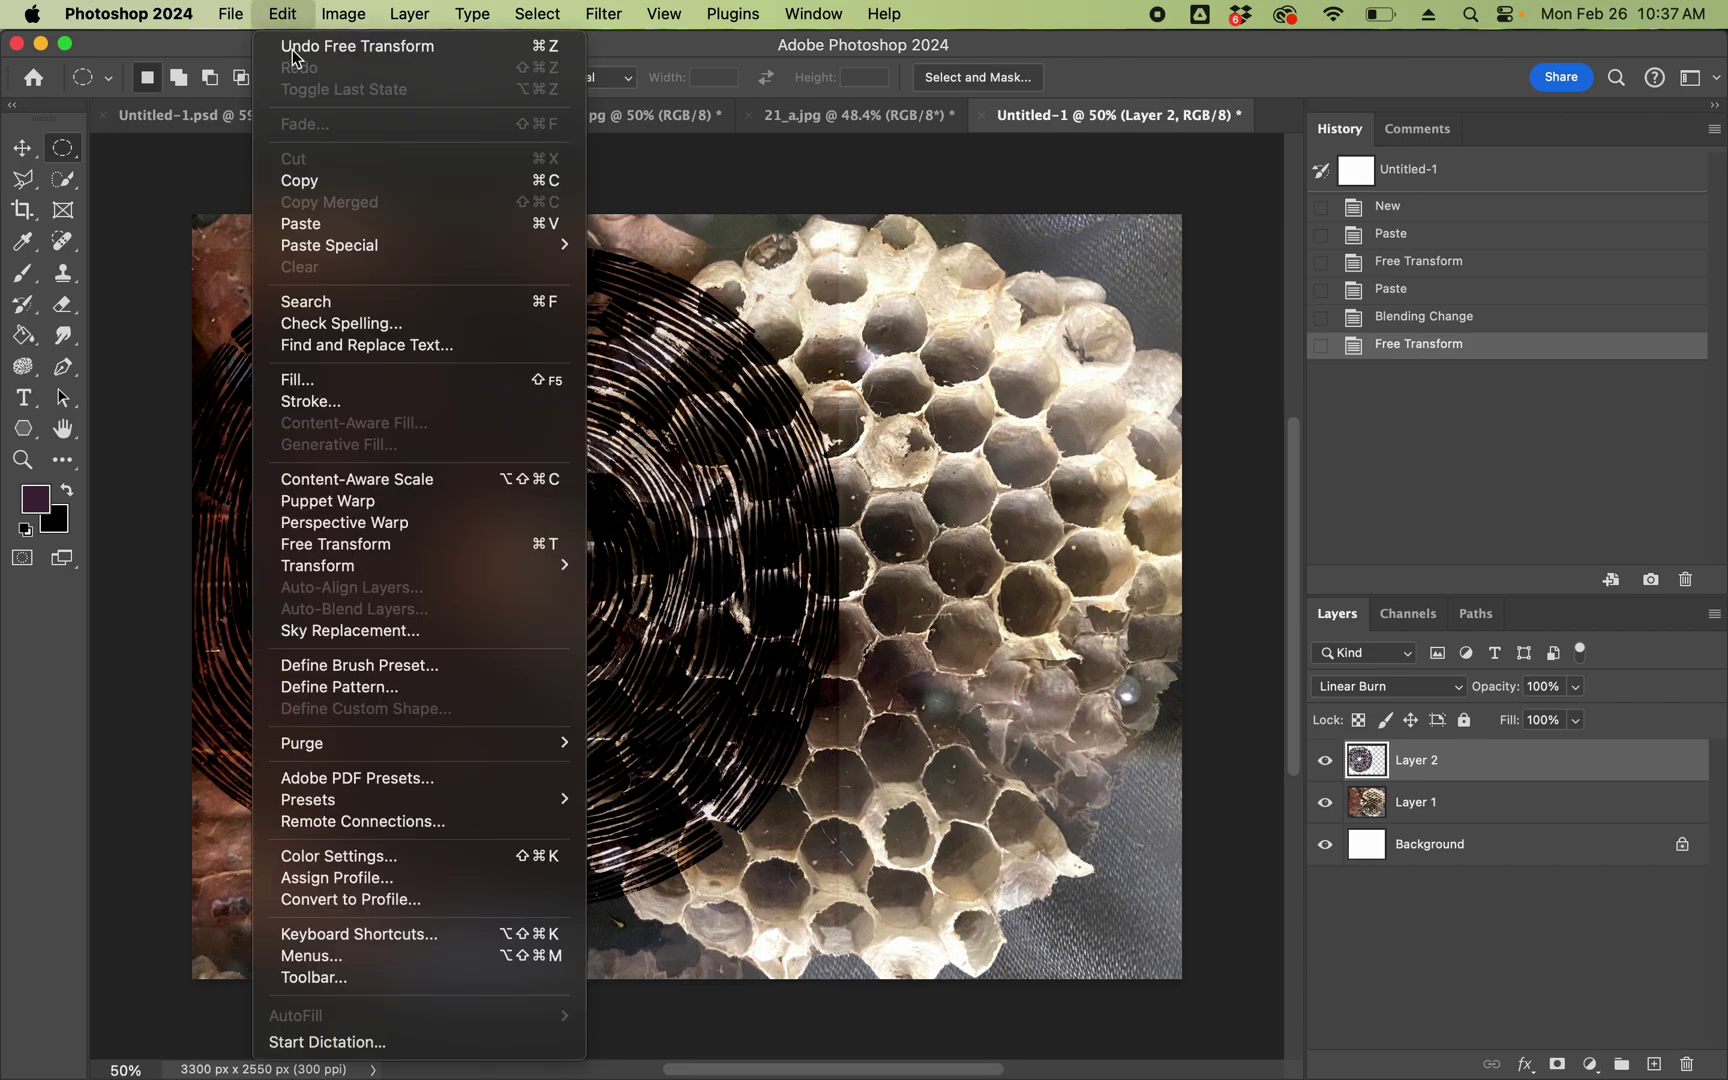
pyautogui.click(320, 224)
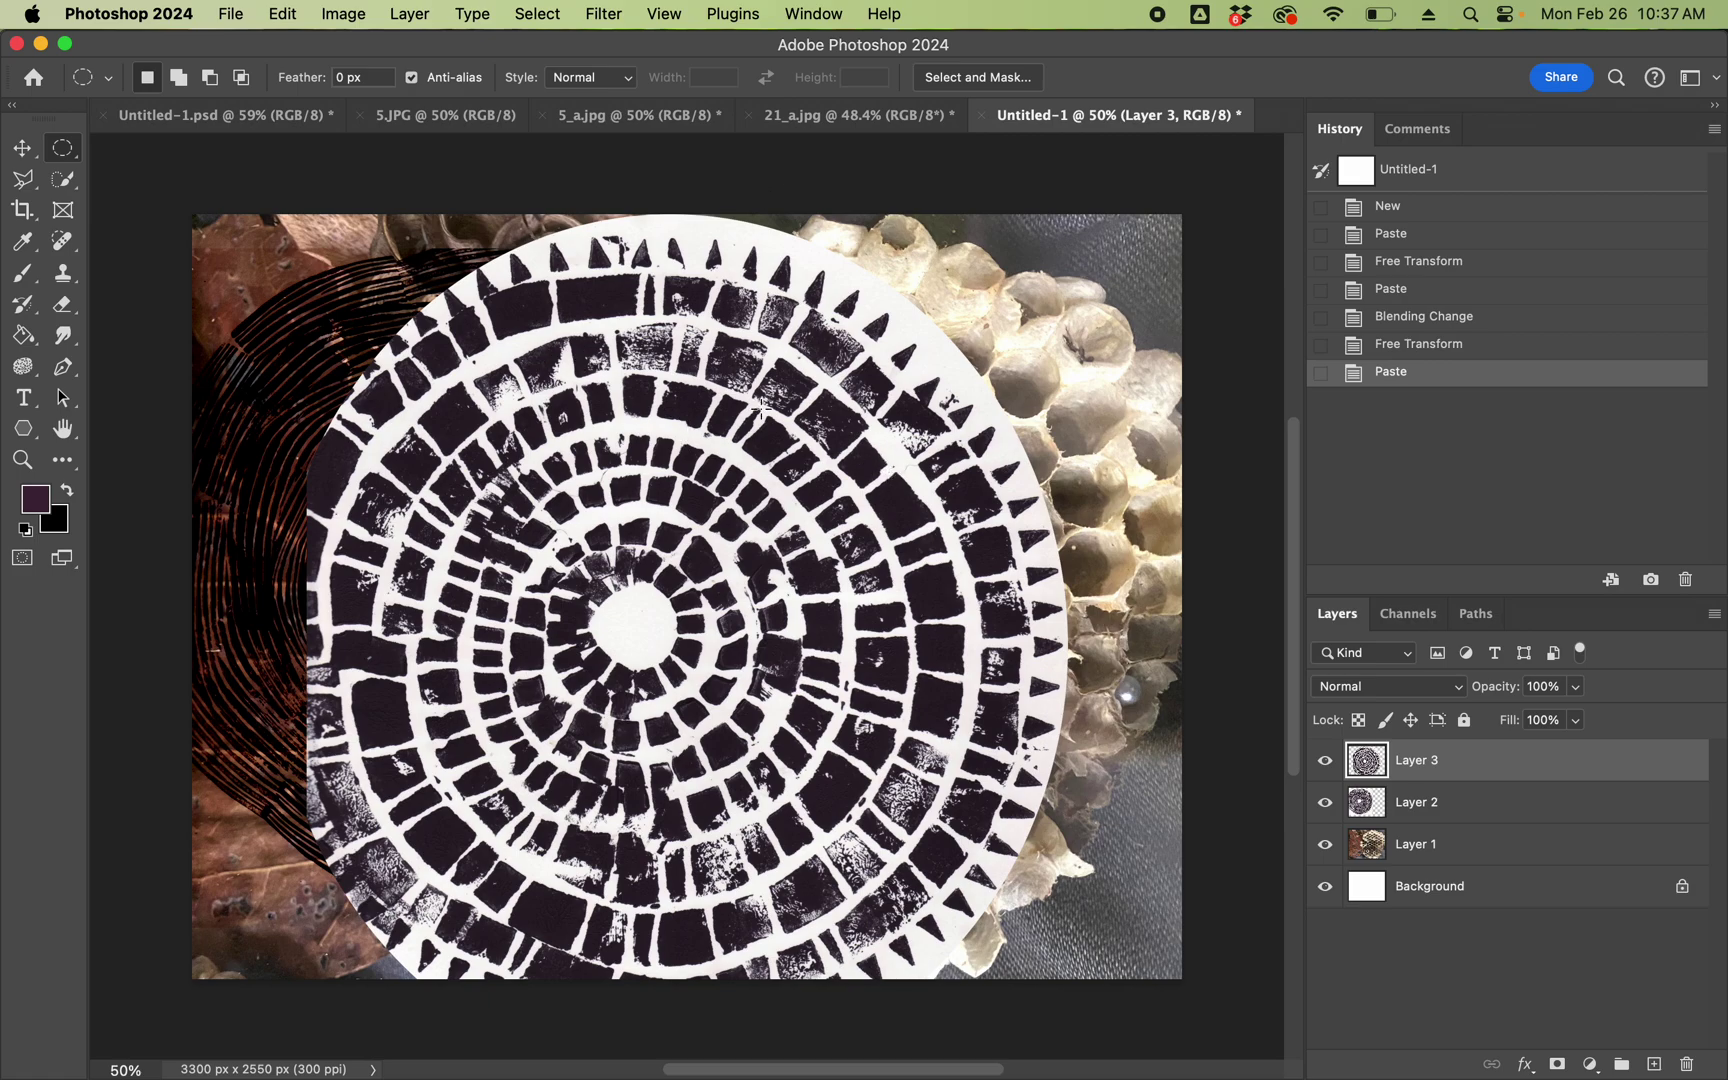
# Flip the pasted block print layer horizontally
pyautogui.click(22, 147)
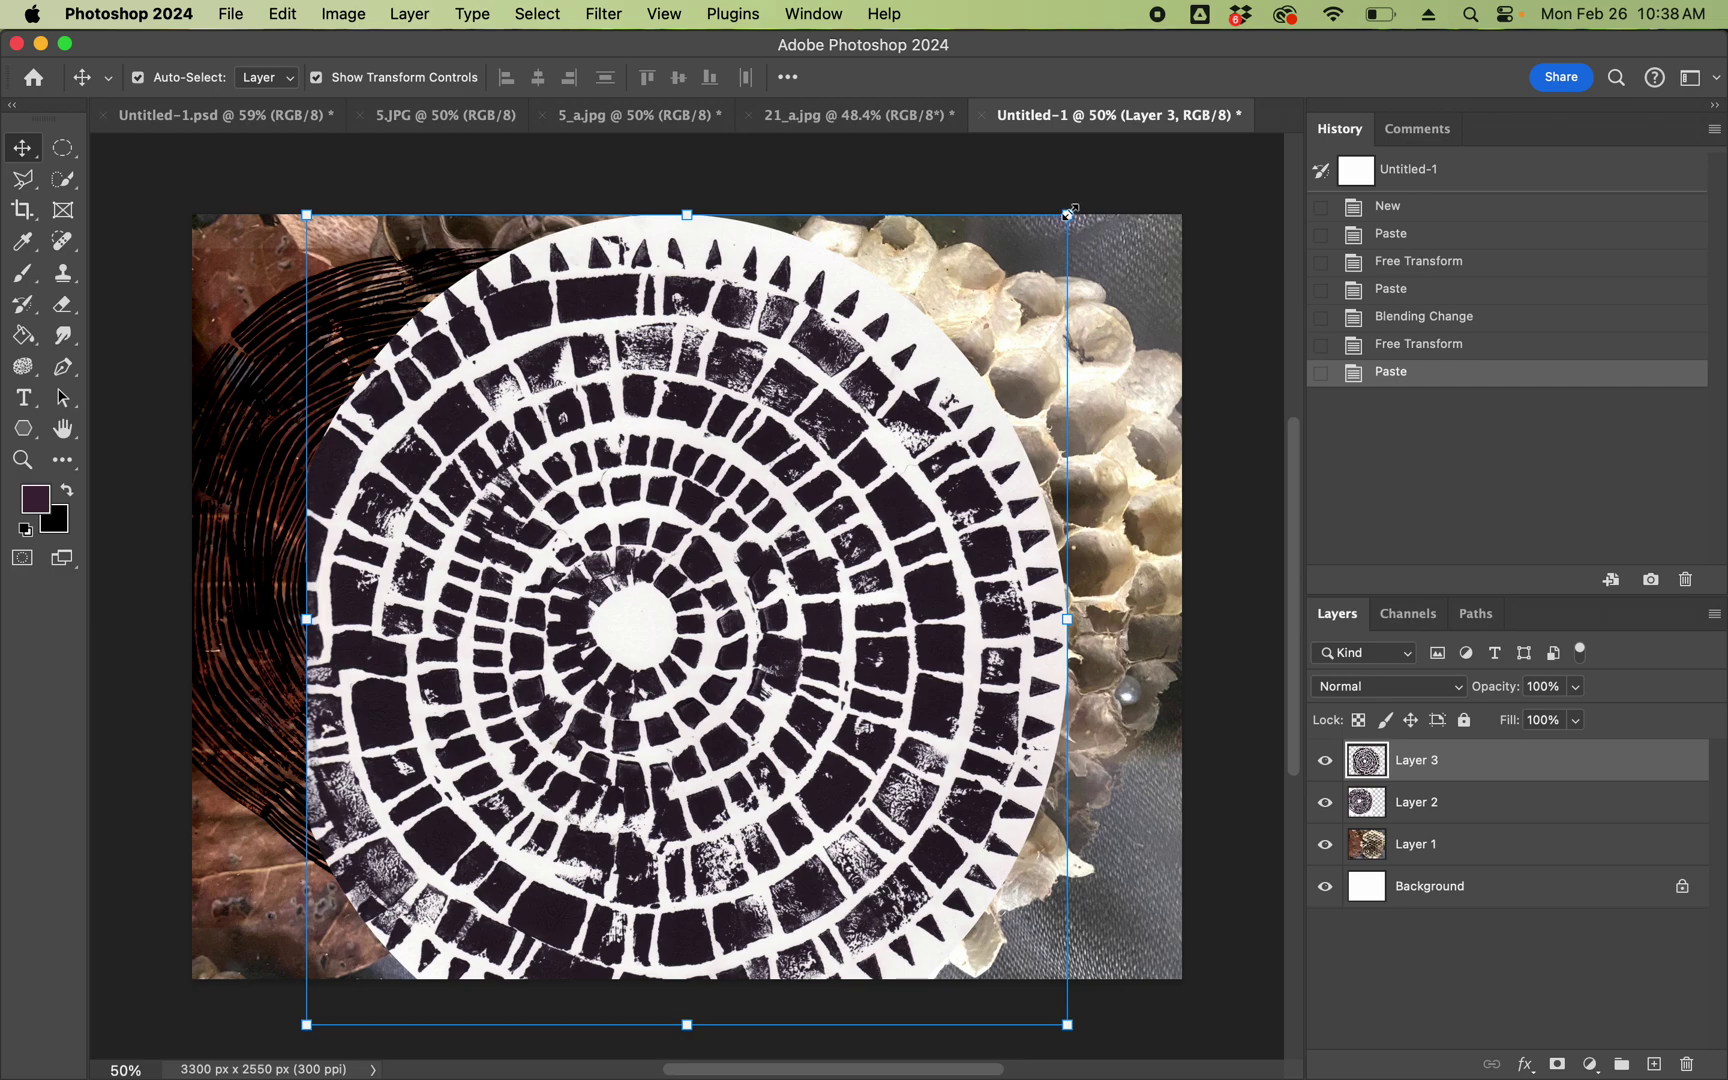
pyautogui.click(1068, 213)
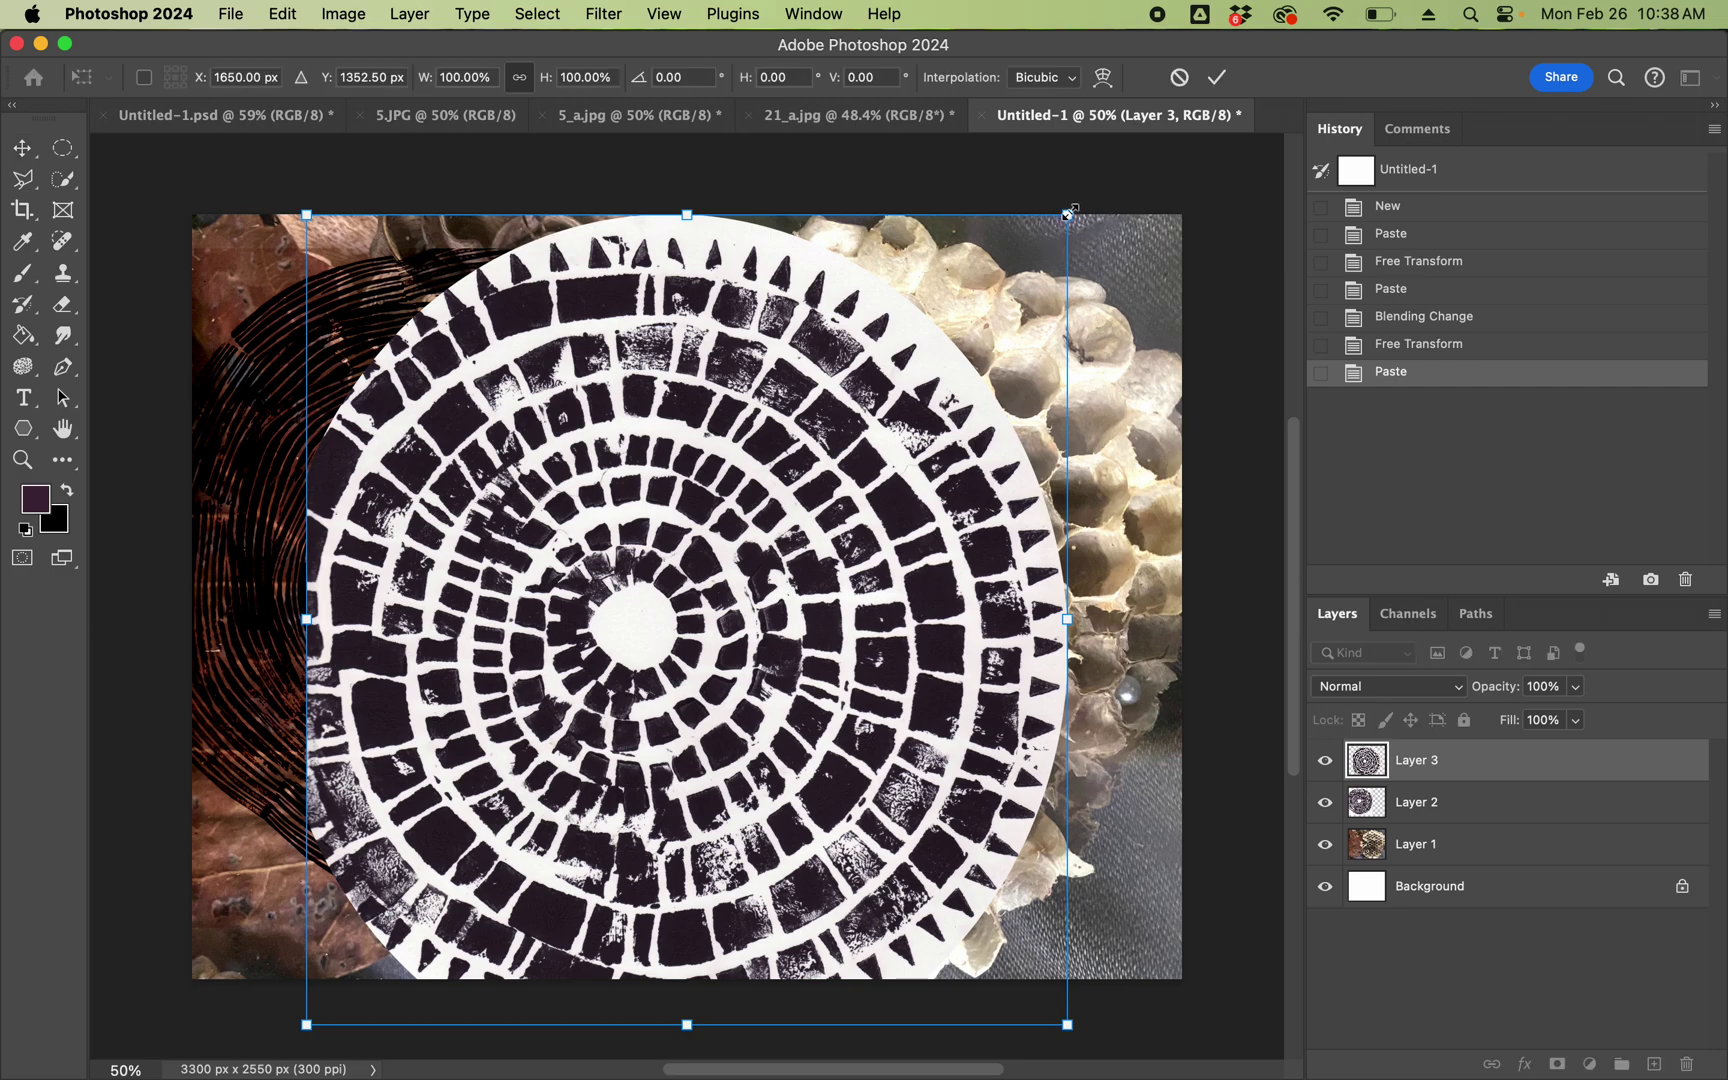
pyautogui.rightClick(783, 356)
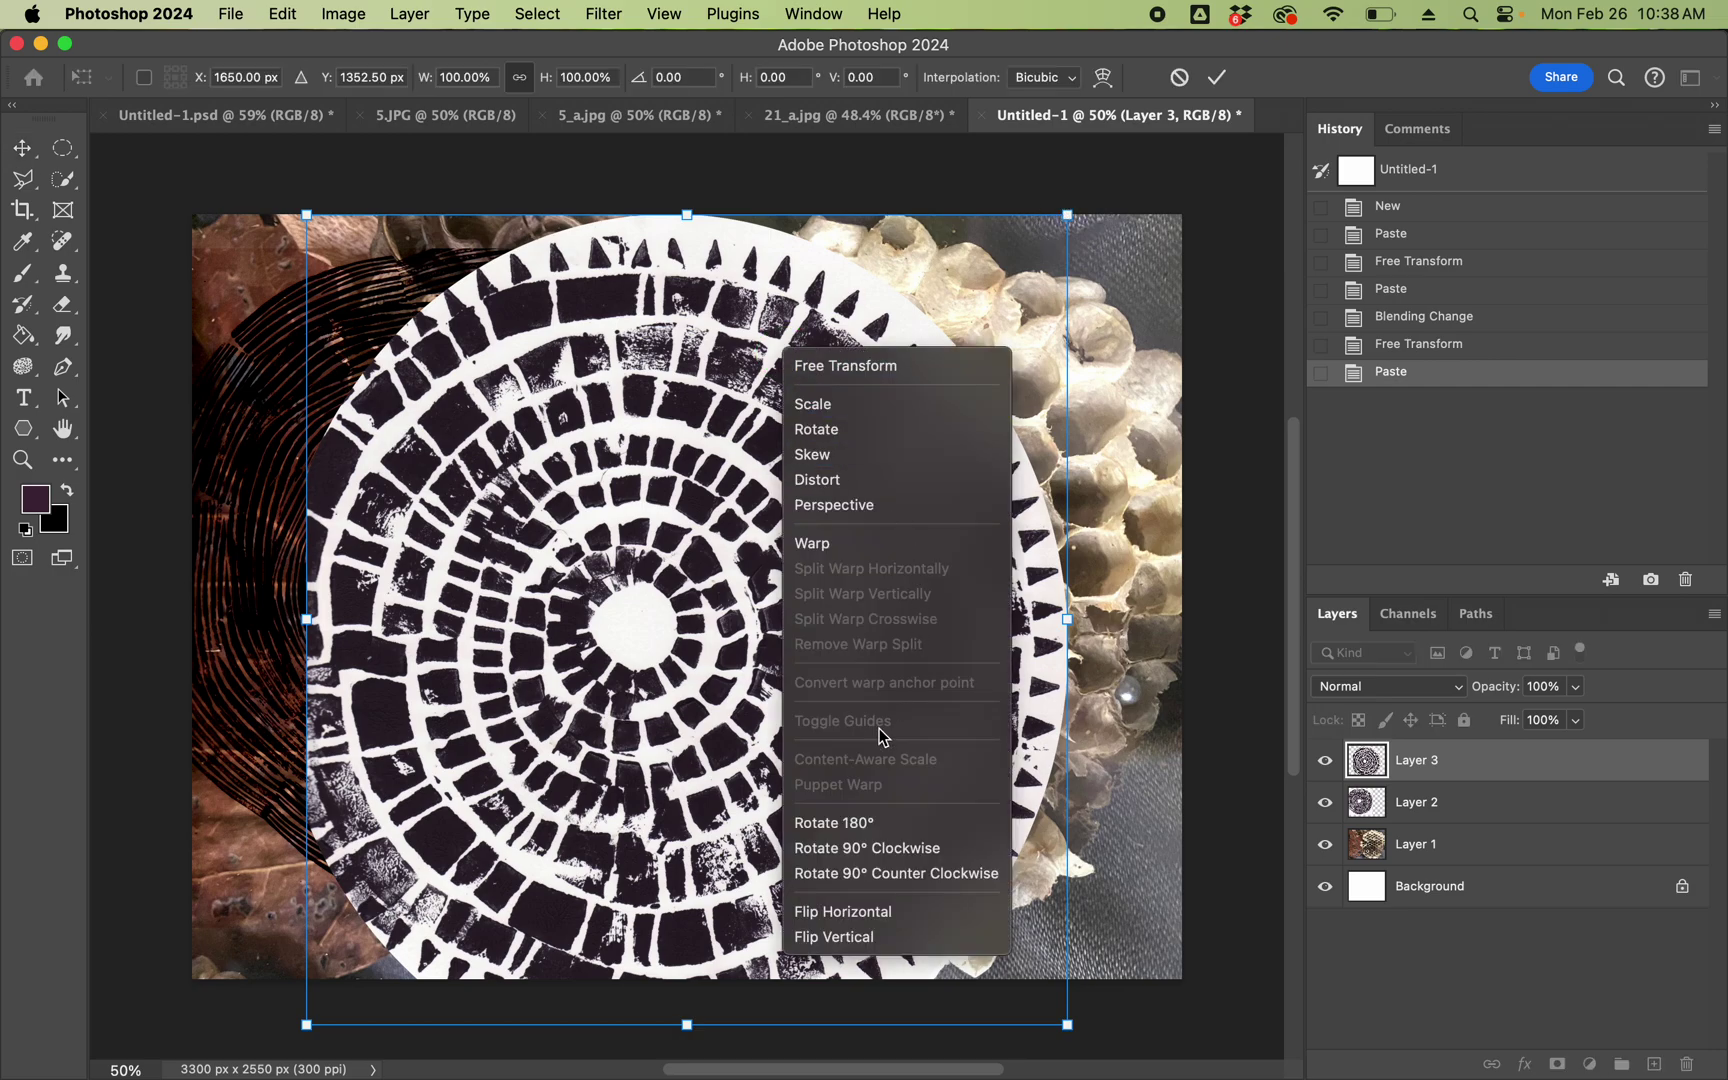
pyautogui.click(840, 912)
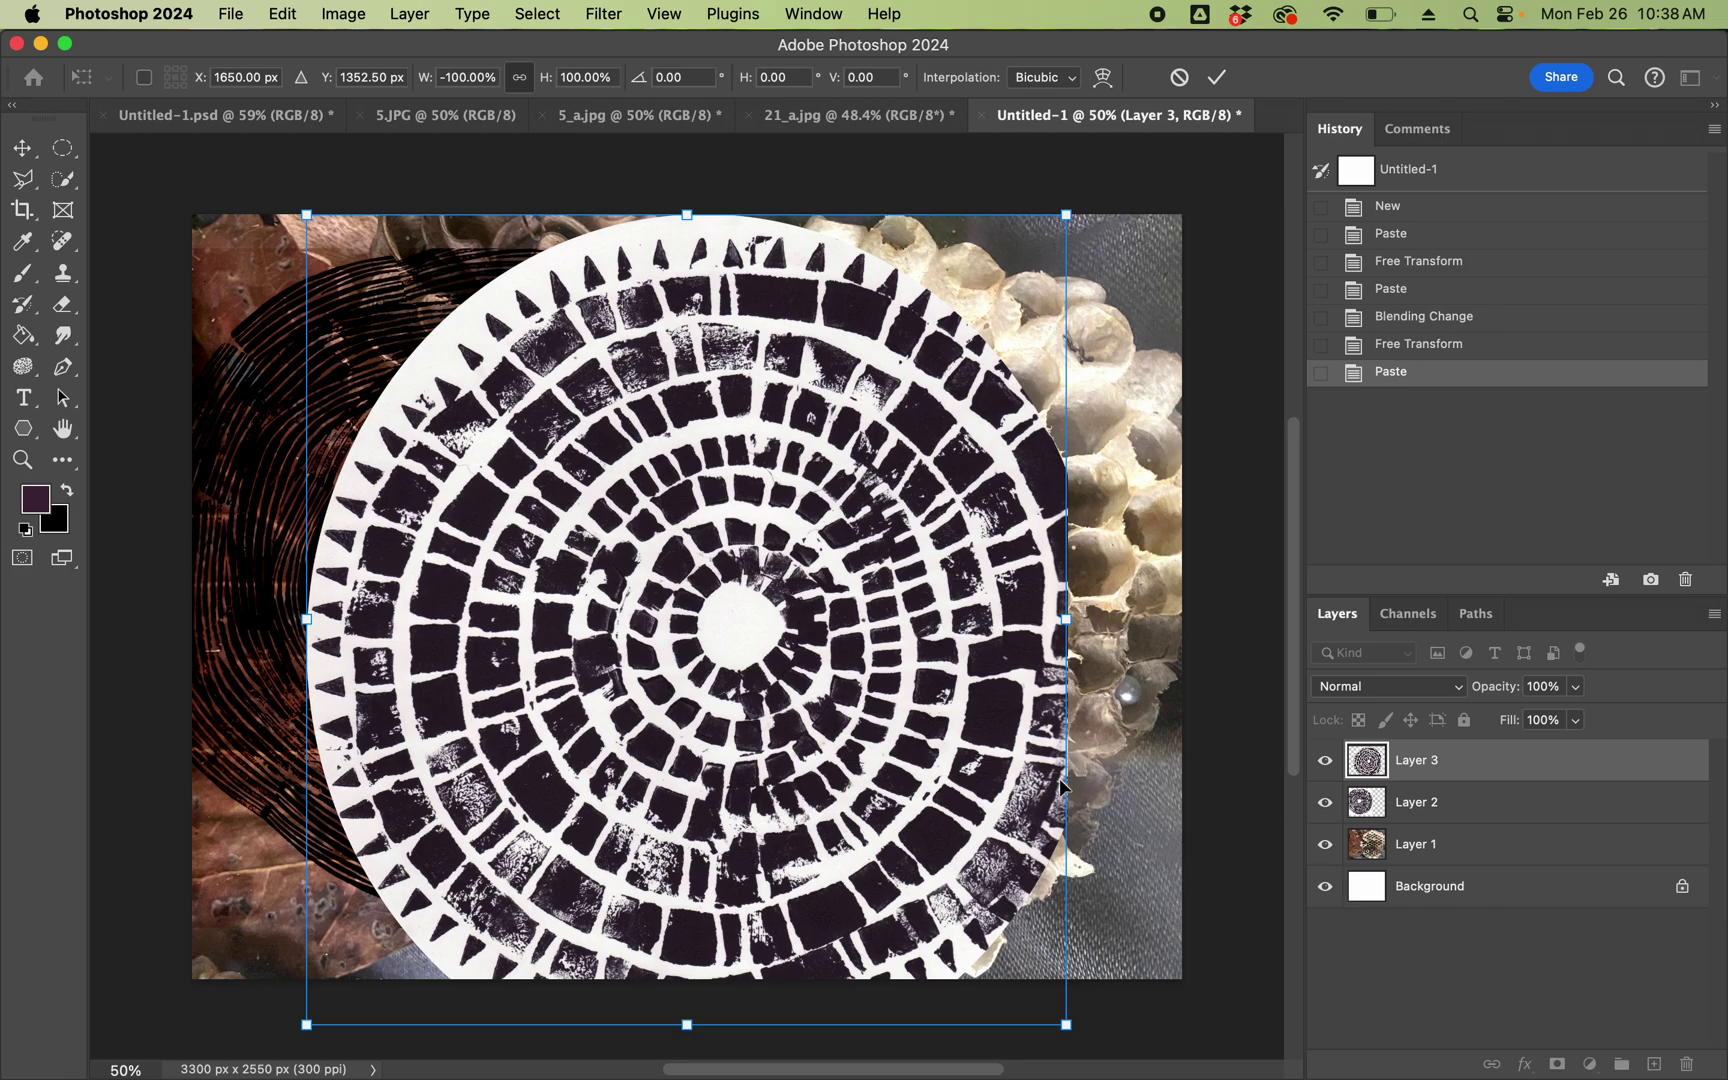
# Scale the flipped block print to about 84%, place it in the canvas's lower-right corner with its cut edge past the right border, and apply
pyautogui.moveTo(958, 462); pyautogui.dragTo(1090, 415)
pyautogui.moveTo(440, 979); pyautogui.dragTo(476, 1035)
pyautogui.moveTo(977, 586); pyautogui.dragTo(977, 618)
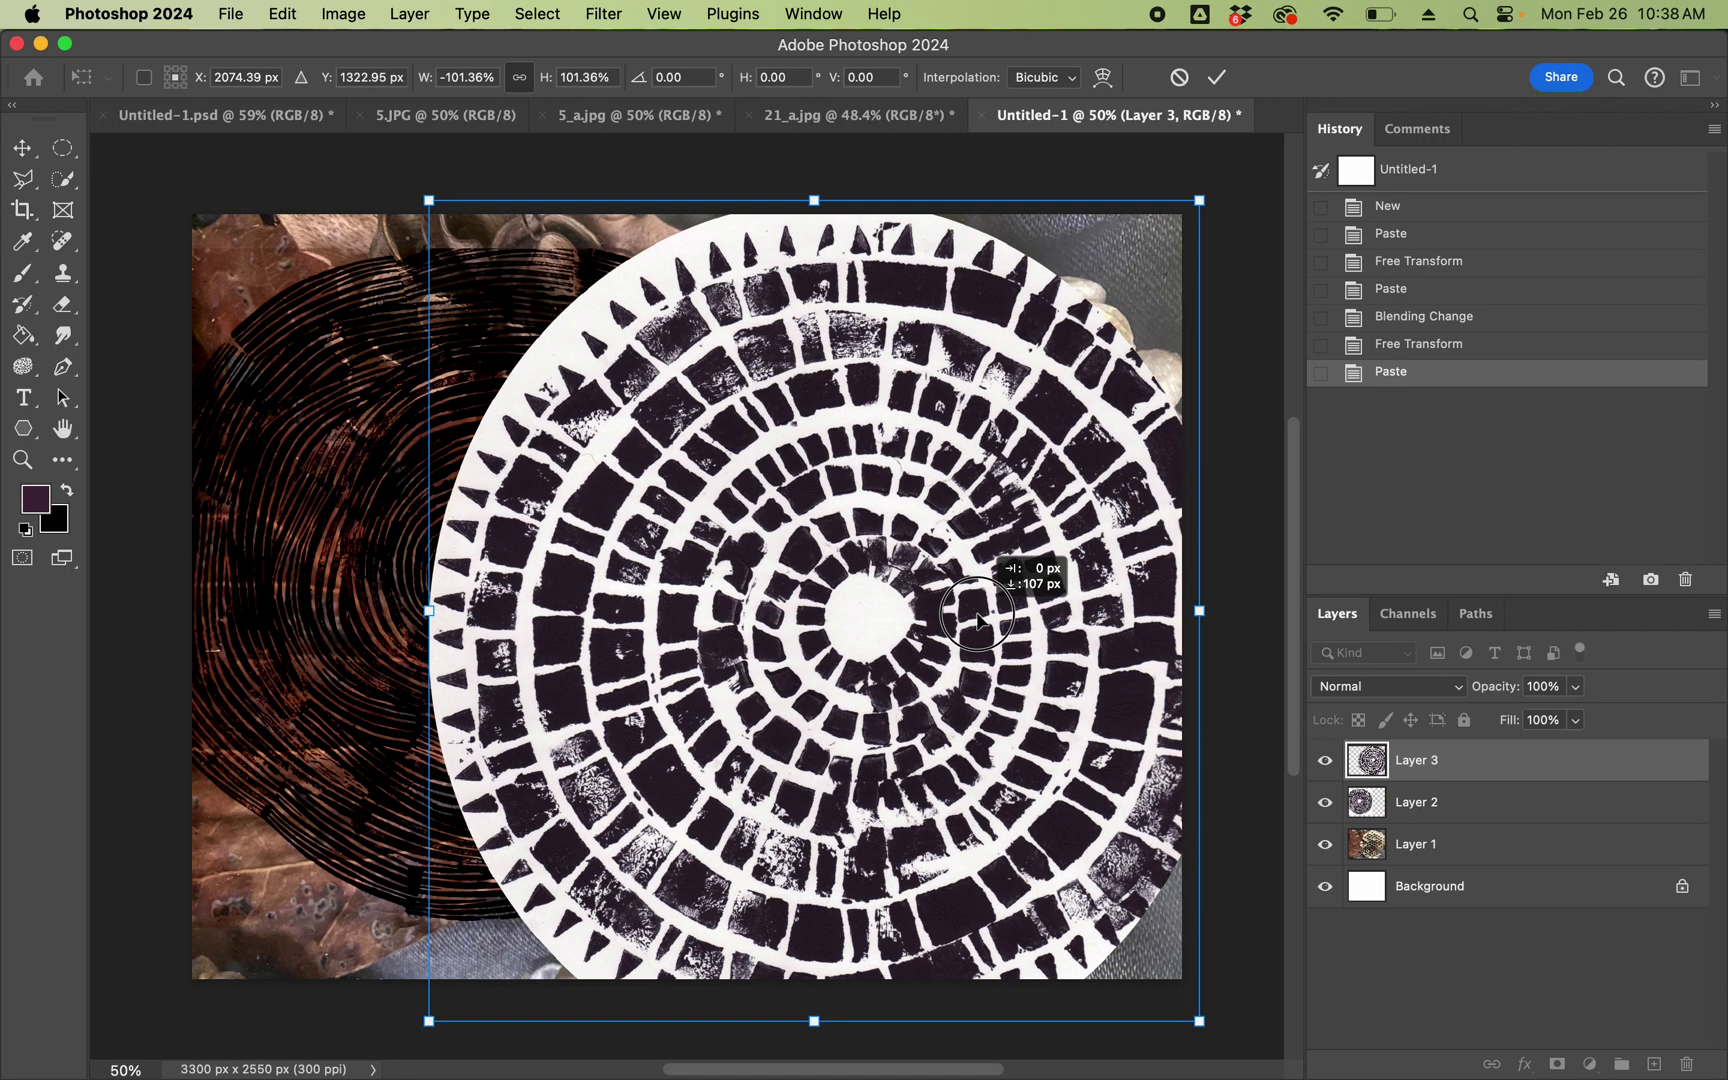
pyautogui.moveTo(429, 200); pyautogui.dragTo(562, 343)
pyautogui.moveTo(870, 569); pyautogui.dragTo(875, 530)
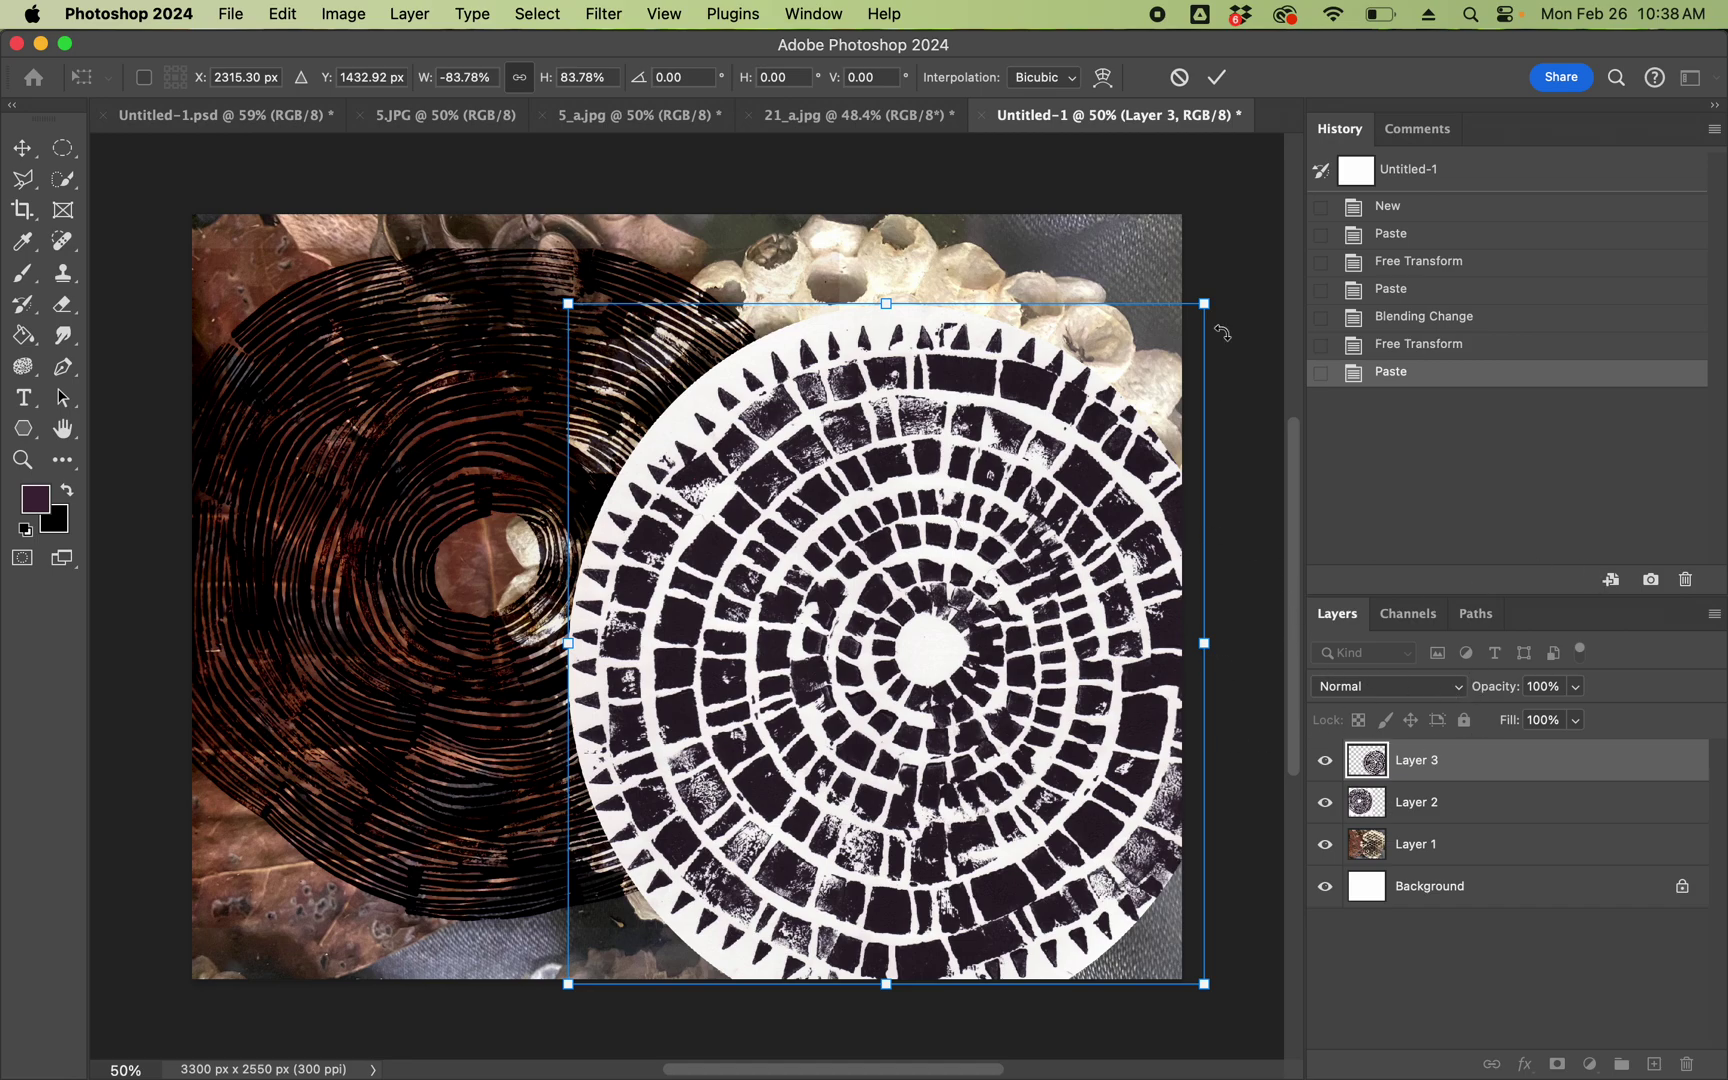
pyautogui.click(1216, 82)
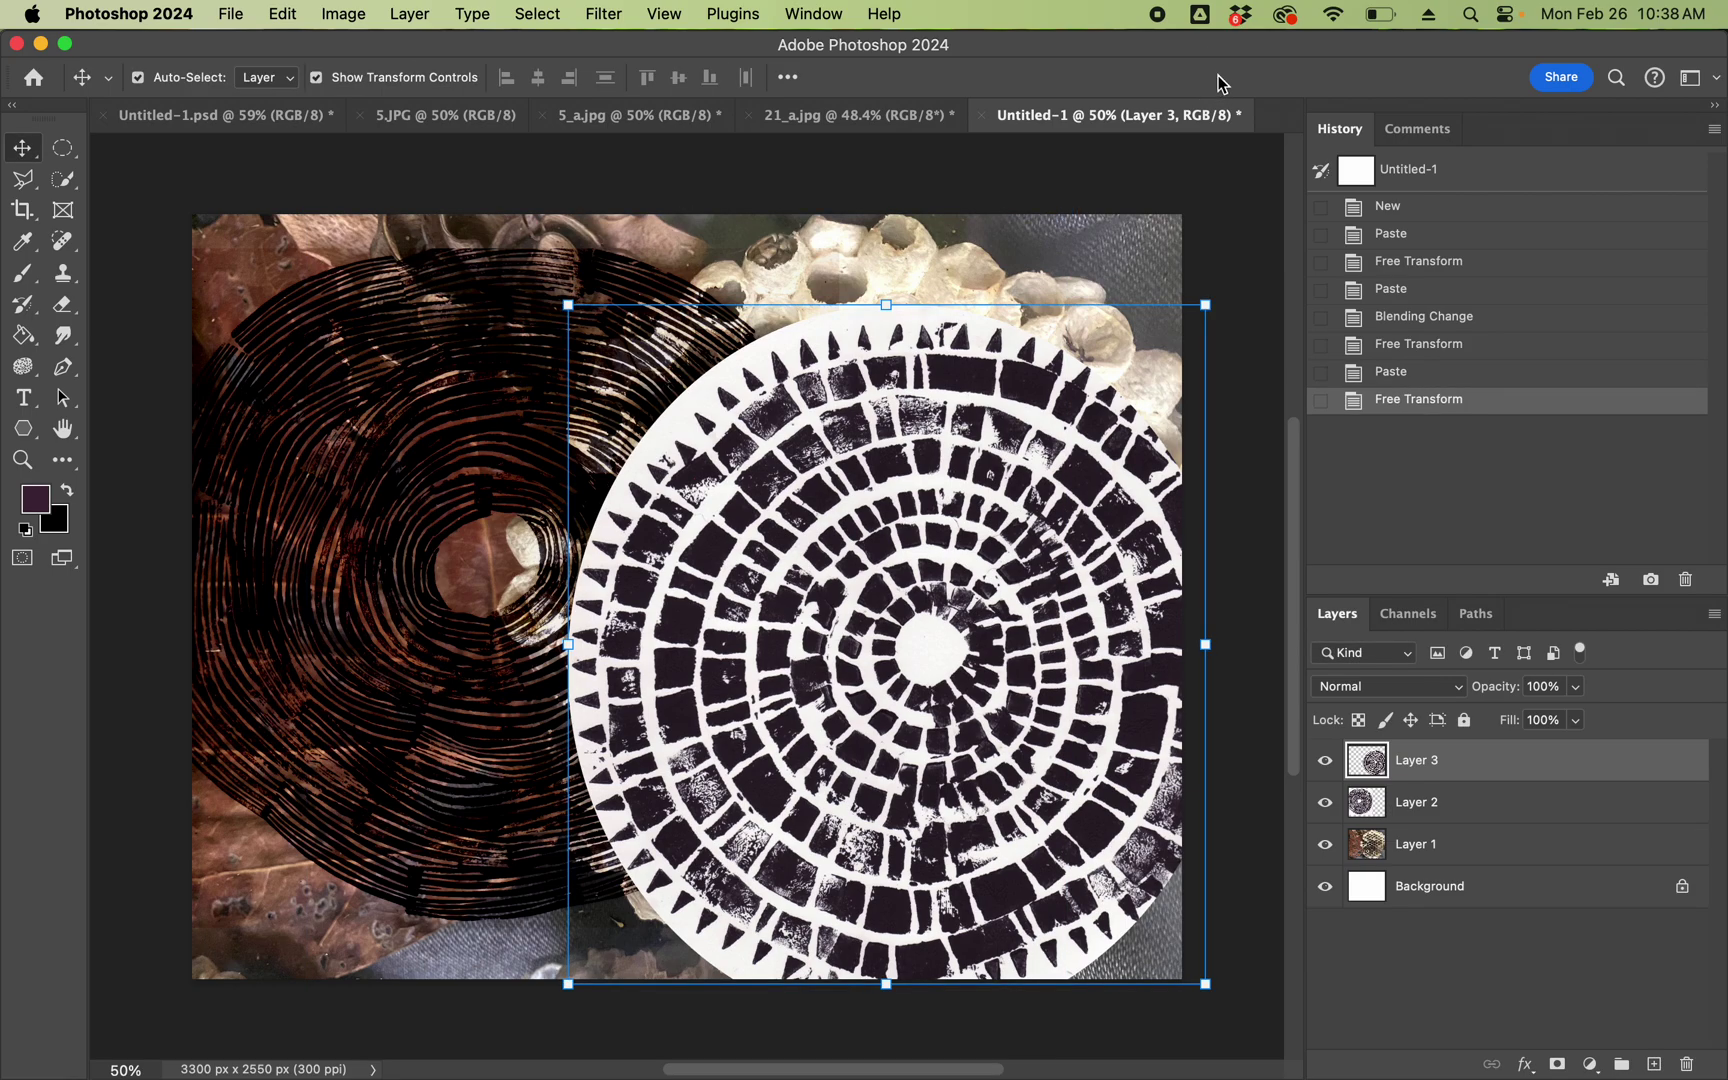
# Preview different blend modes on the block print layer, including Soft Light and Hard Mix, and set it to Lighter Color
pyautogui.click(1460, 690)
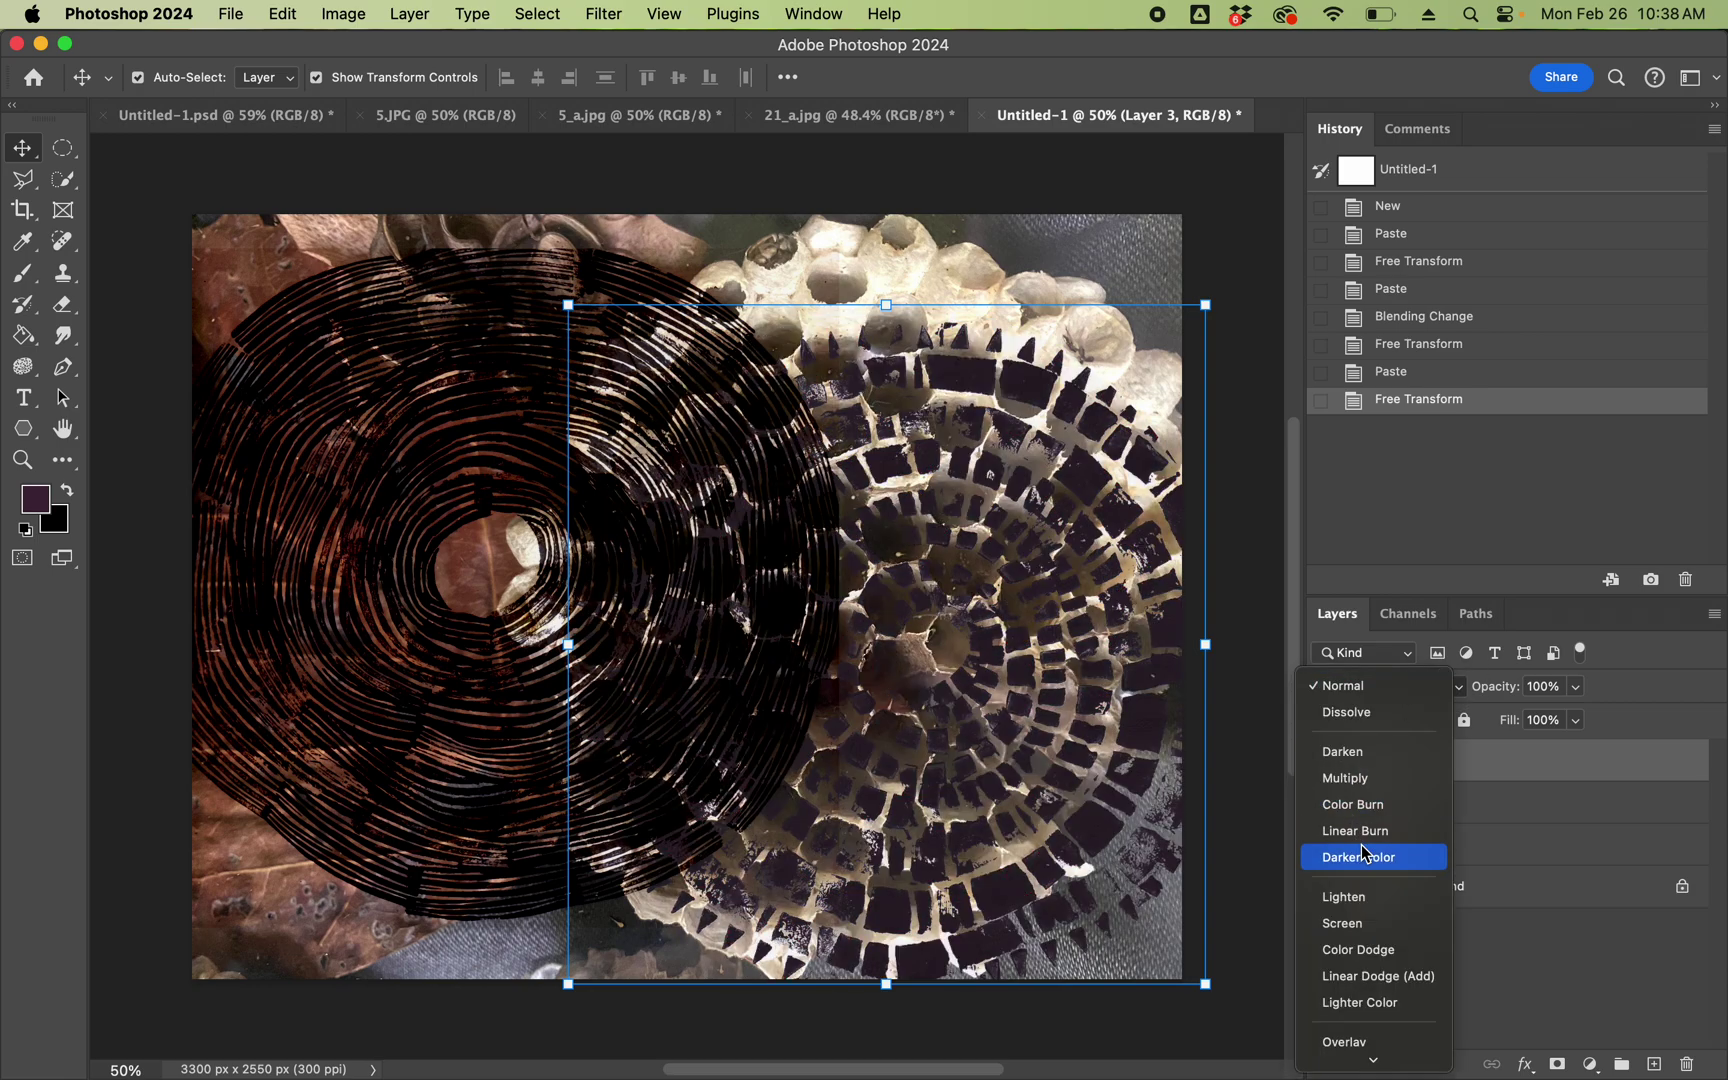
pyautogui.scroll(-5, 1366, 852)
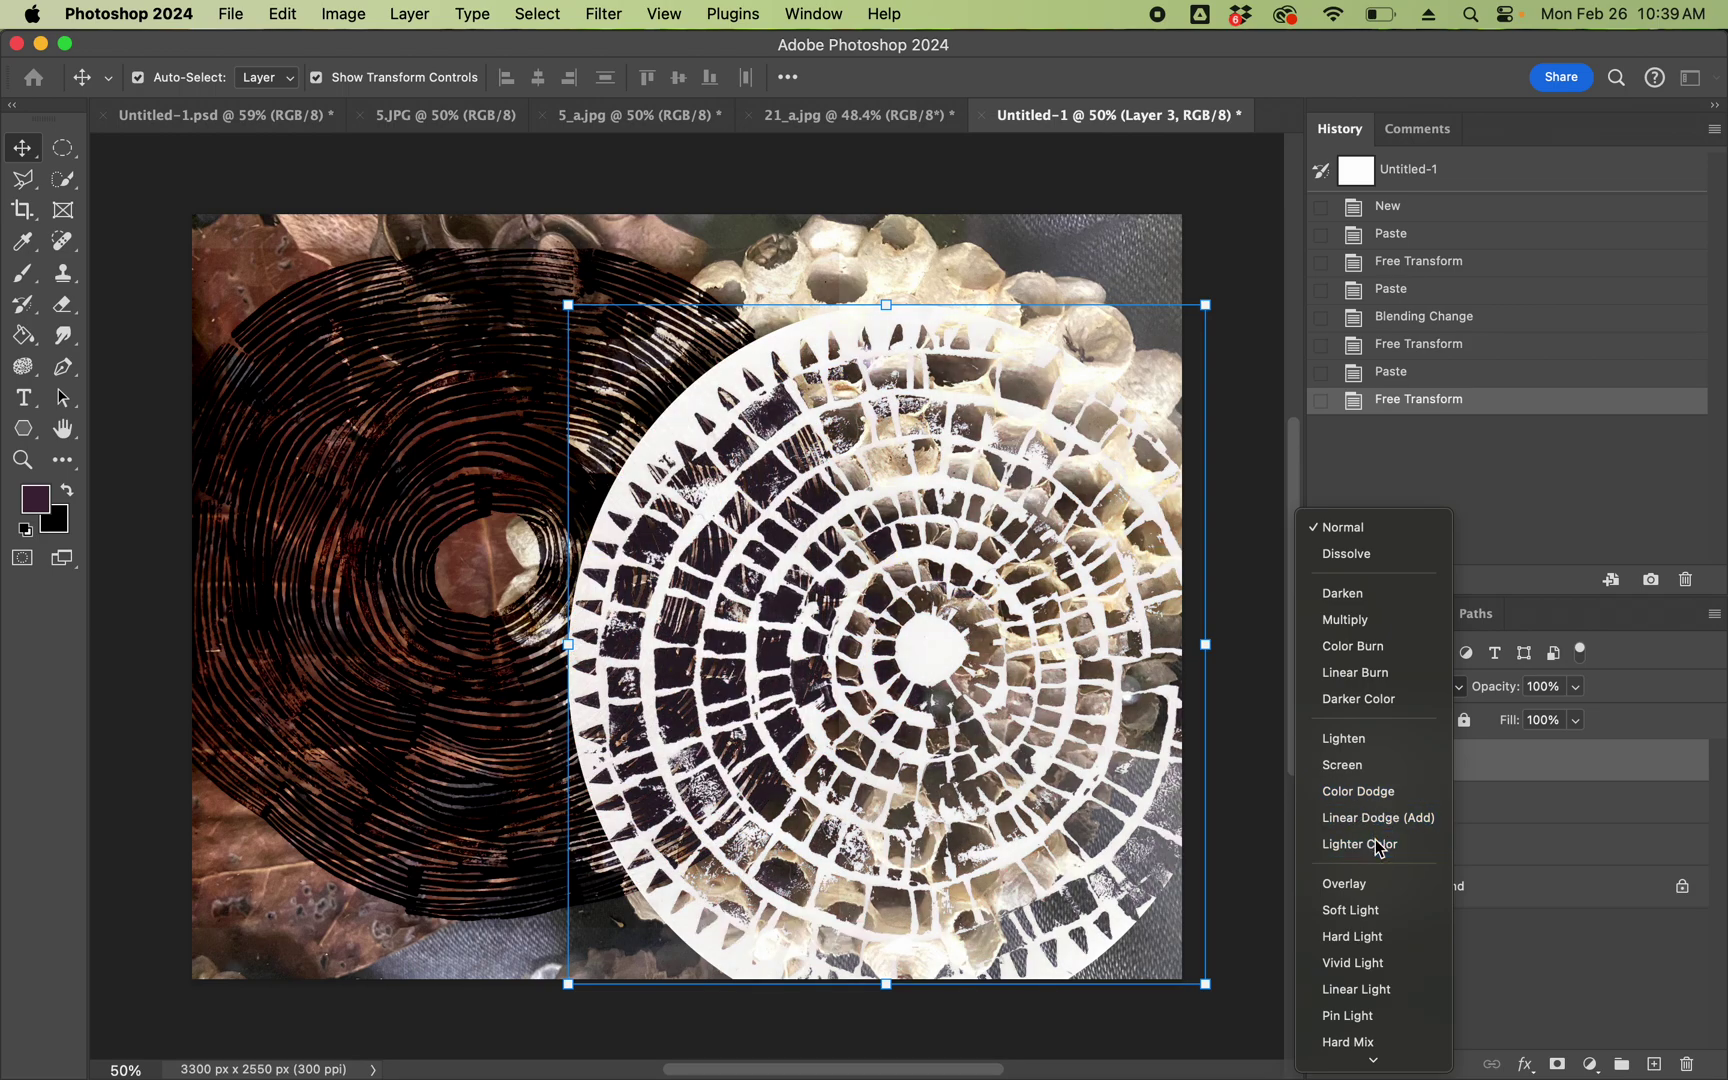
pyautogui.click(1378, 846)
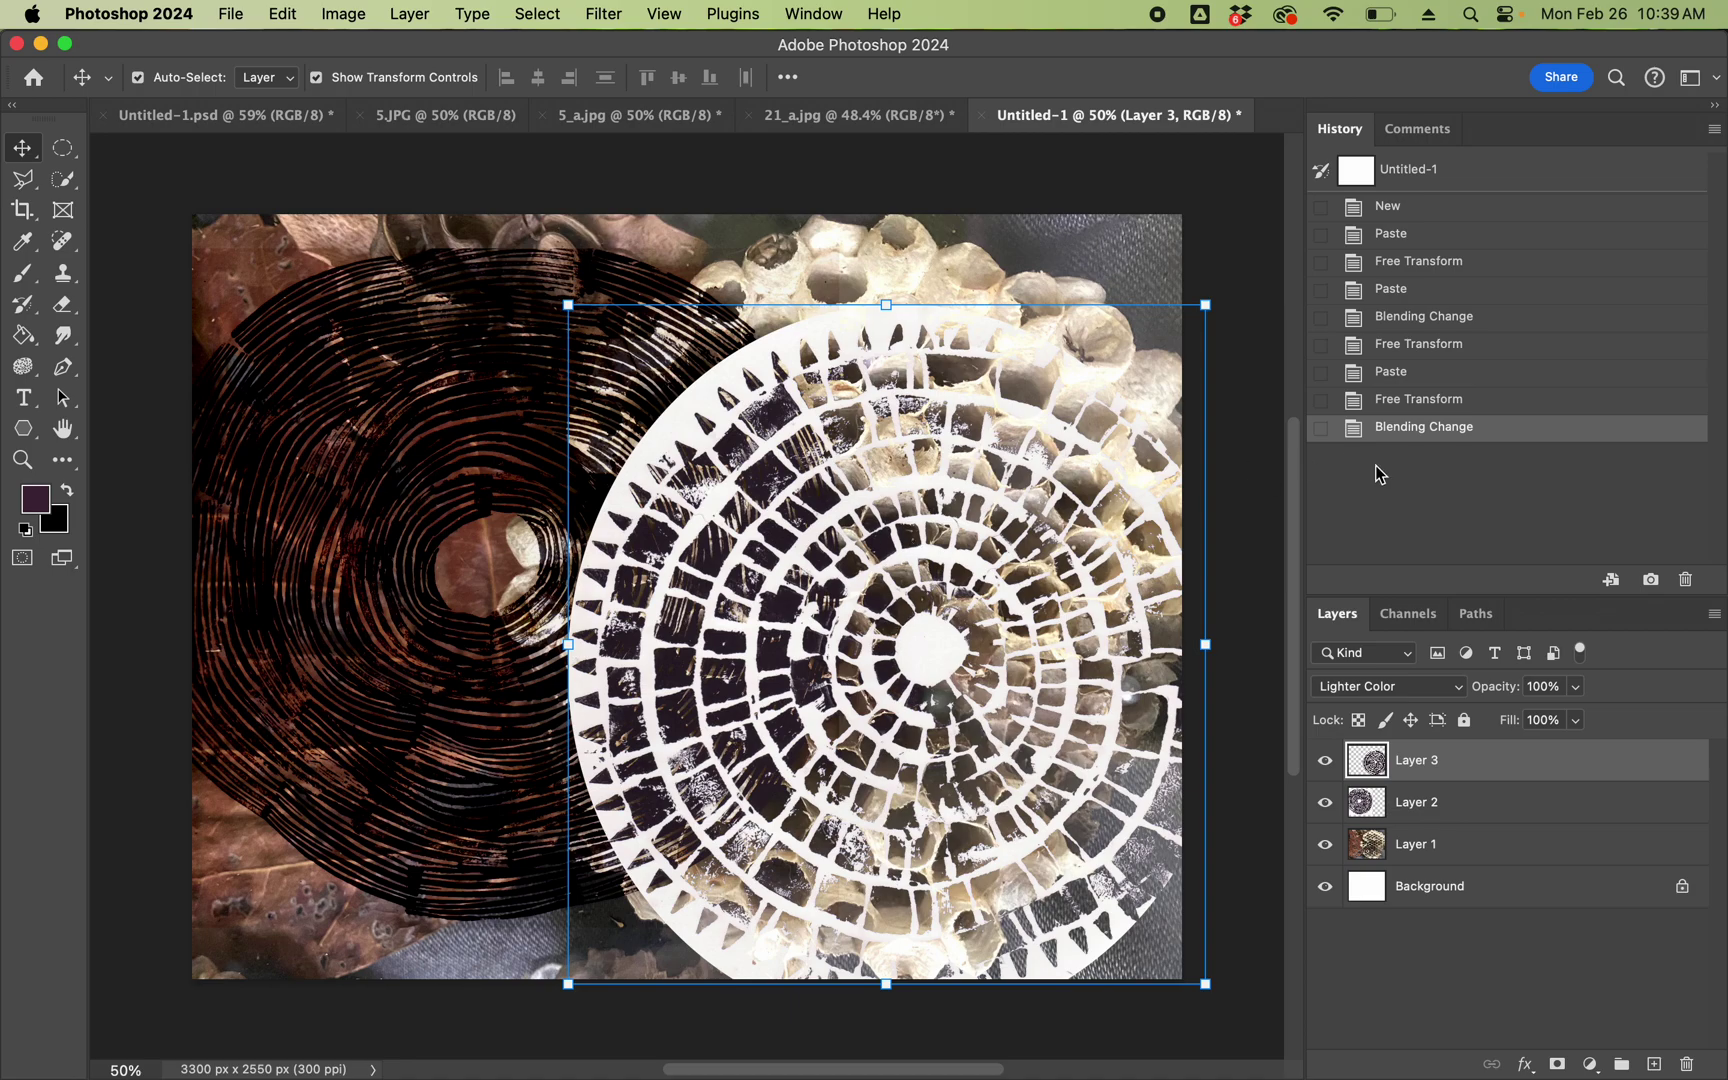
pyautogui.click(1462, 690)
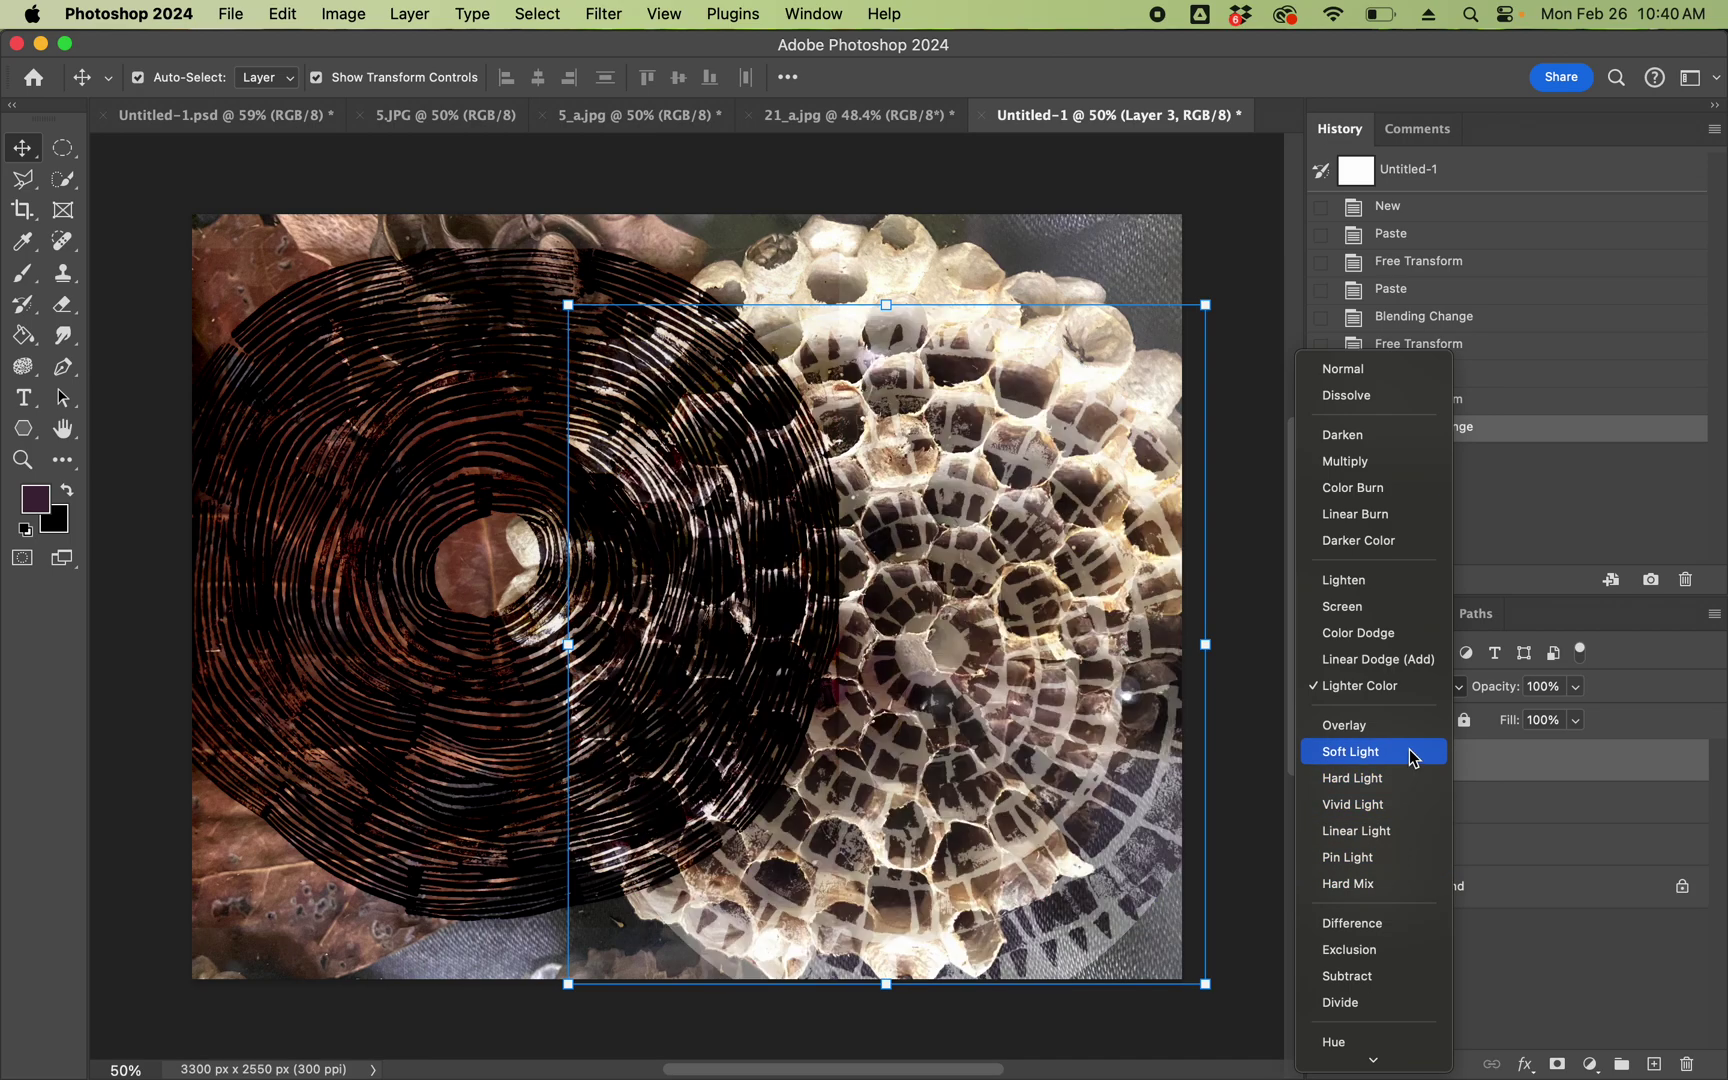
pyautogui.scroll(-2, 1413, 748)
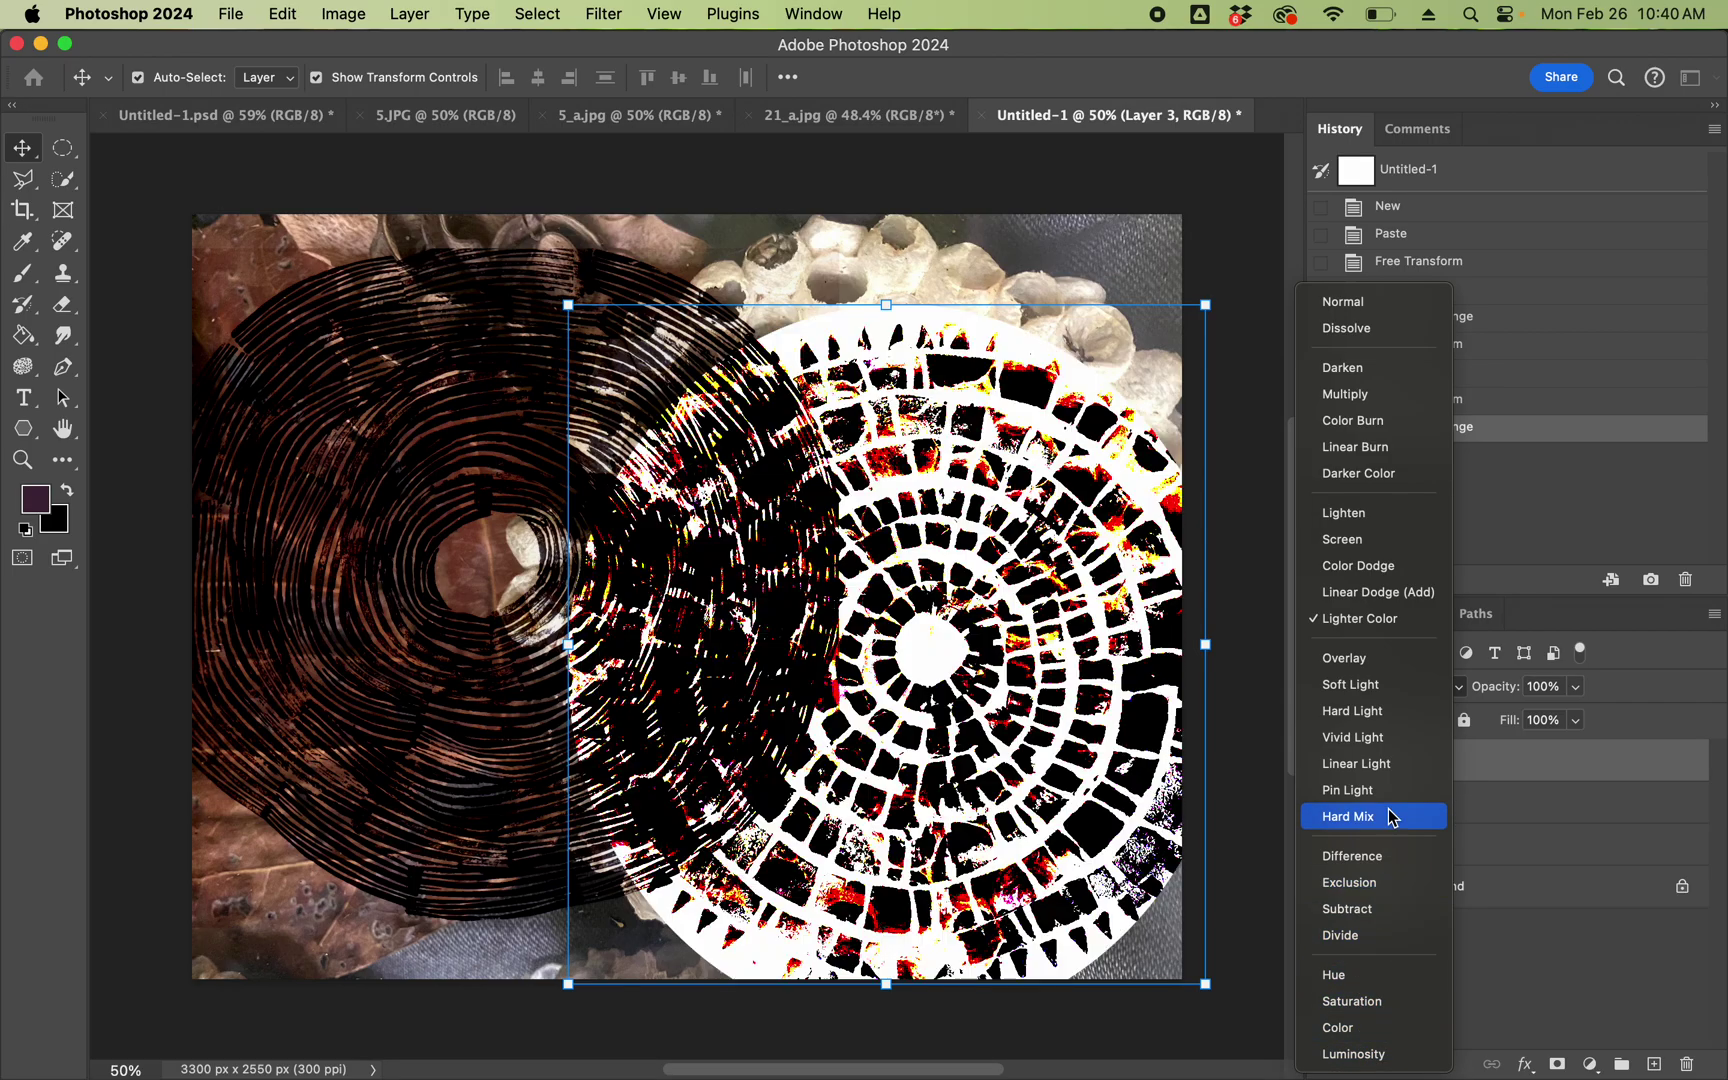
pyautogui.click(1389, 620)
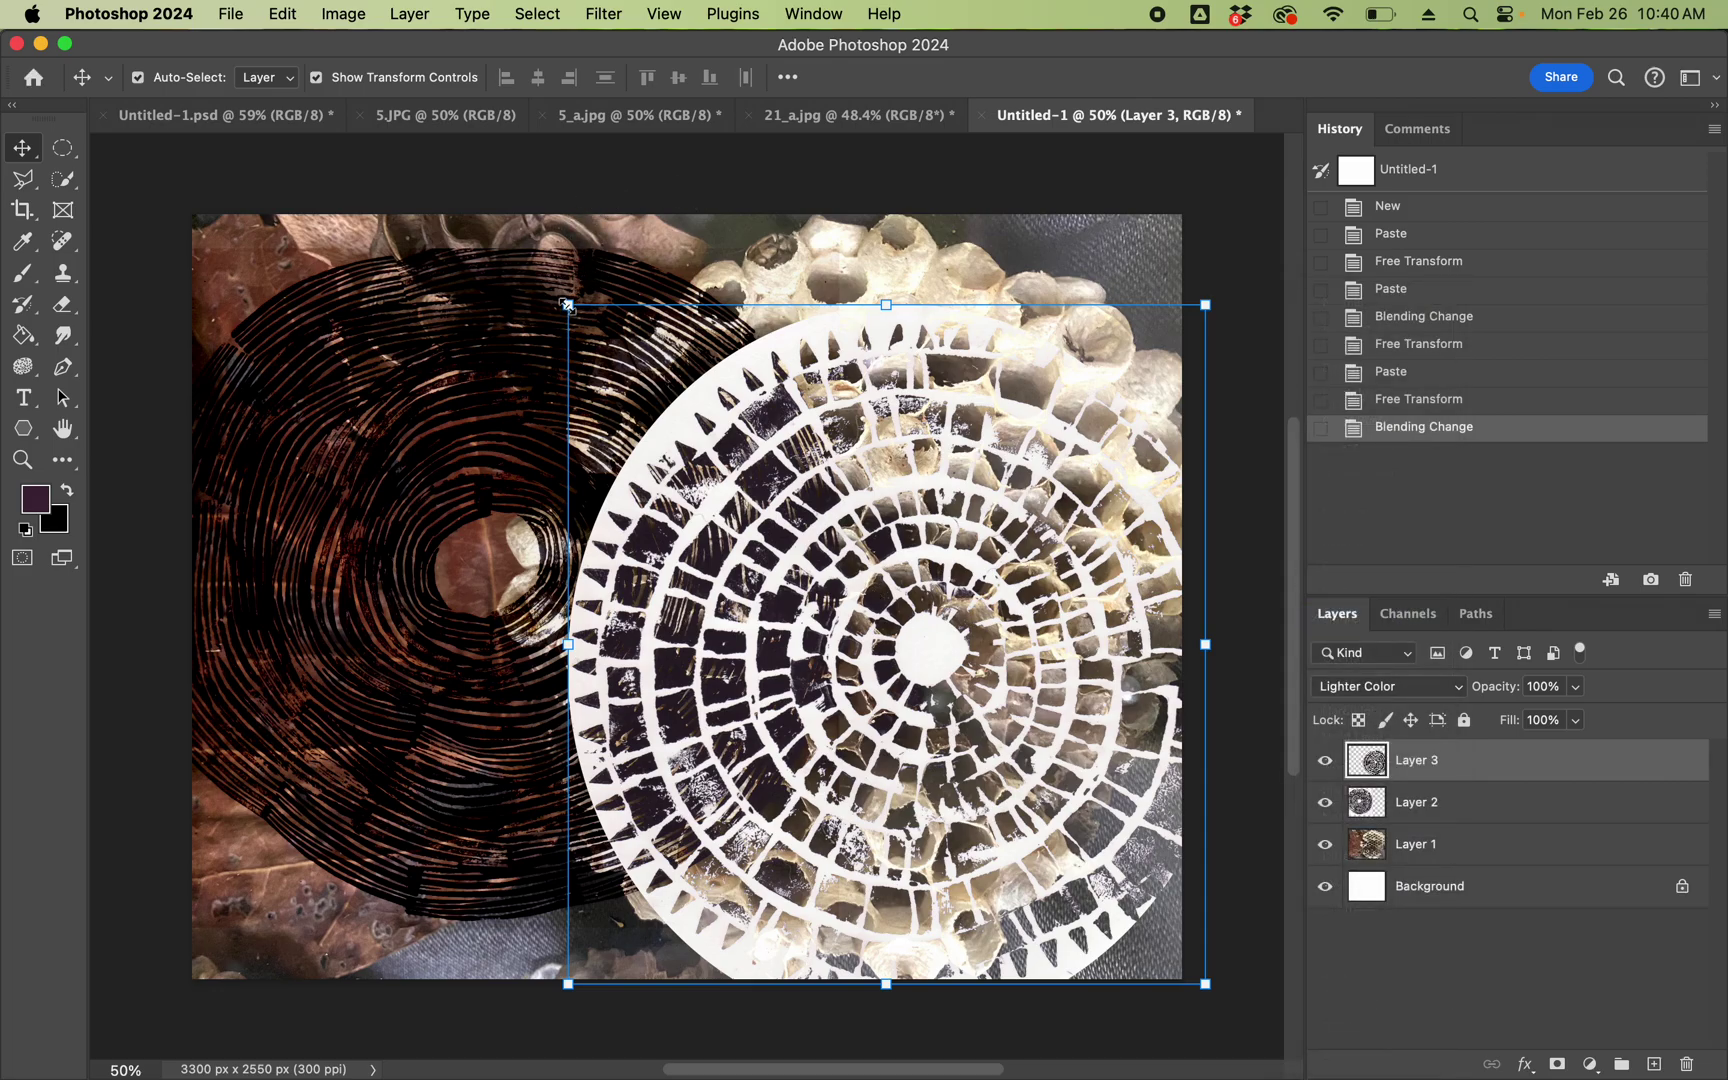
# Scale the block print layer to about 86% toward the canvas's lower-right corner, apply the transformation, and lower the layer's opacity to 80%
pyautogui.moveTo(567, 305); pyautogui.dragTo(658, 400)
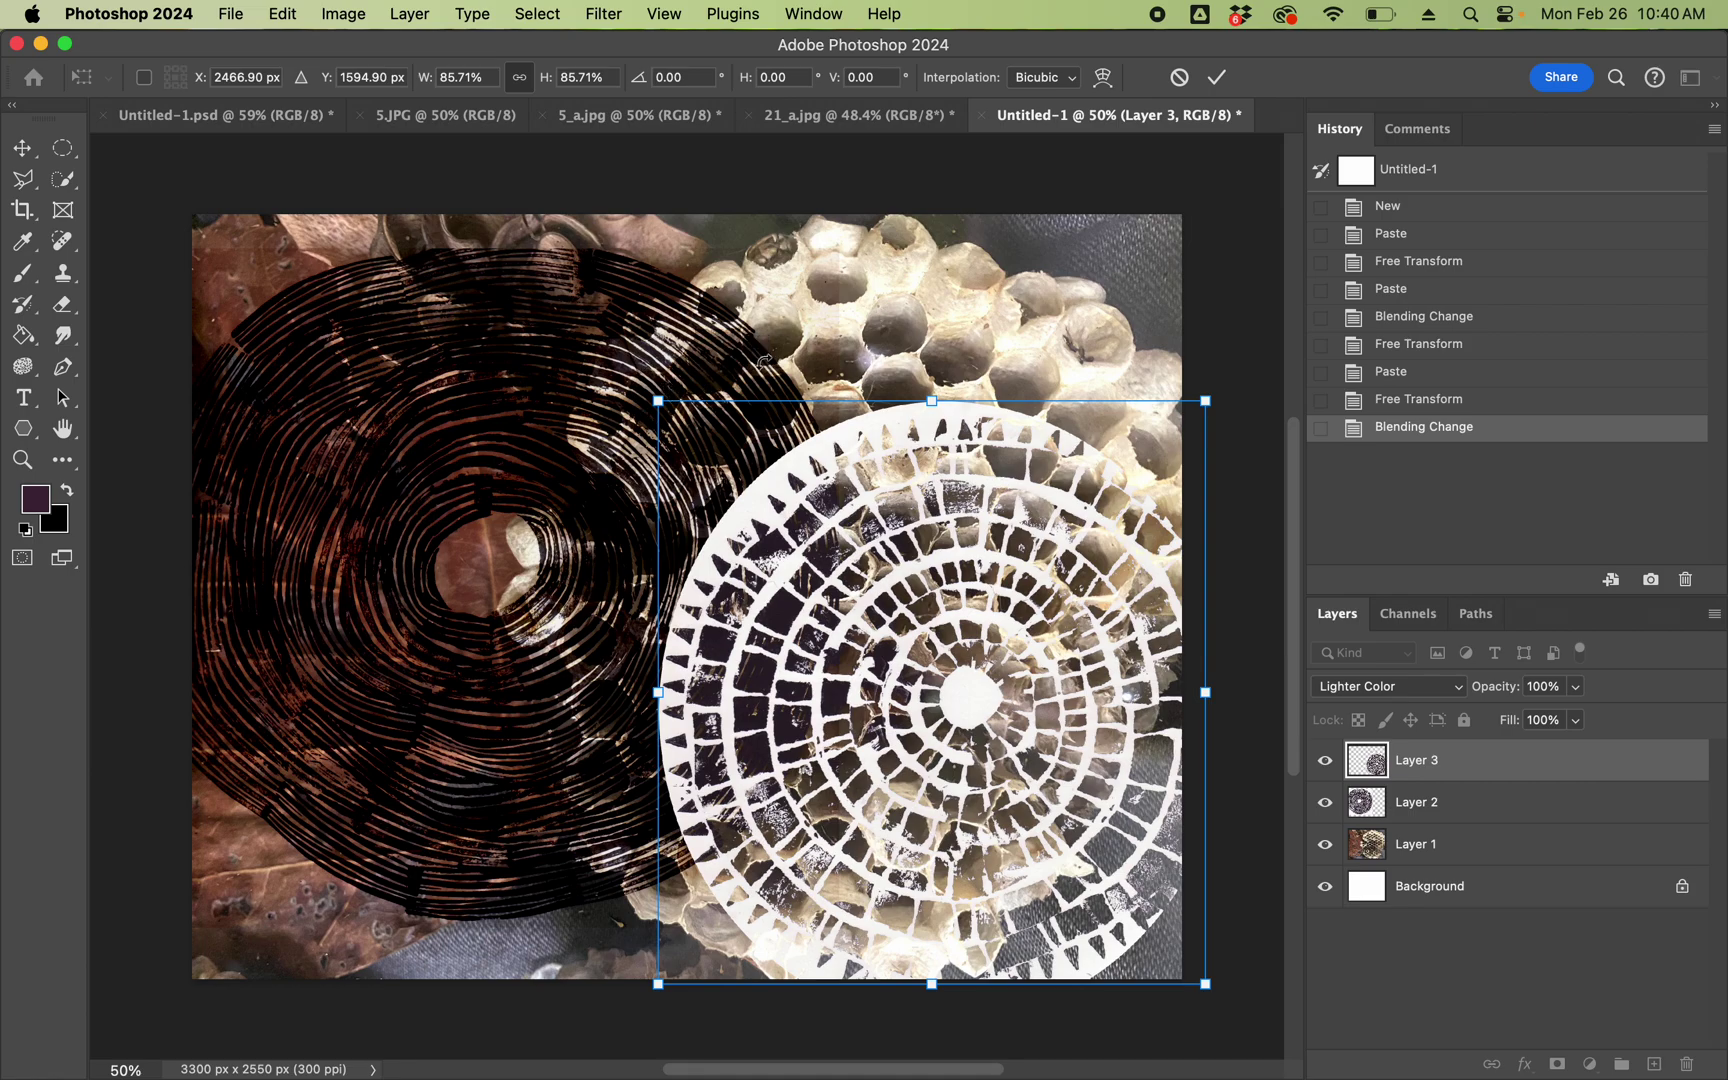
pyautogui.click(1219, 80)
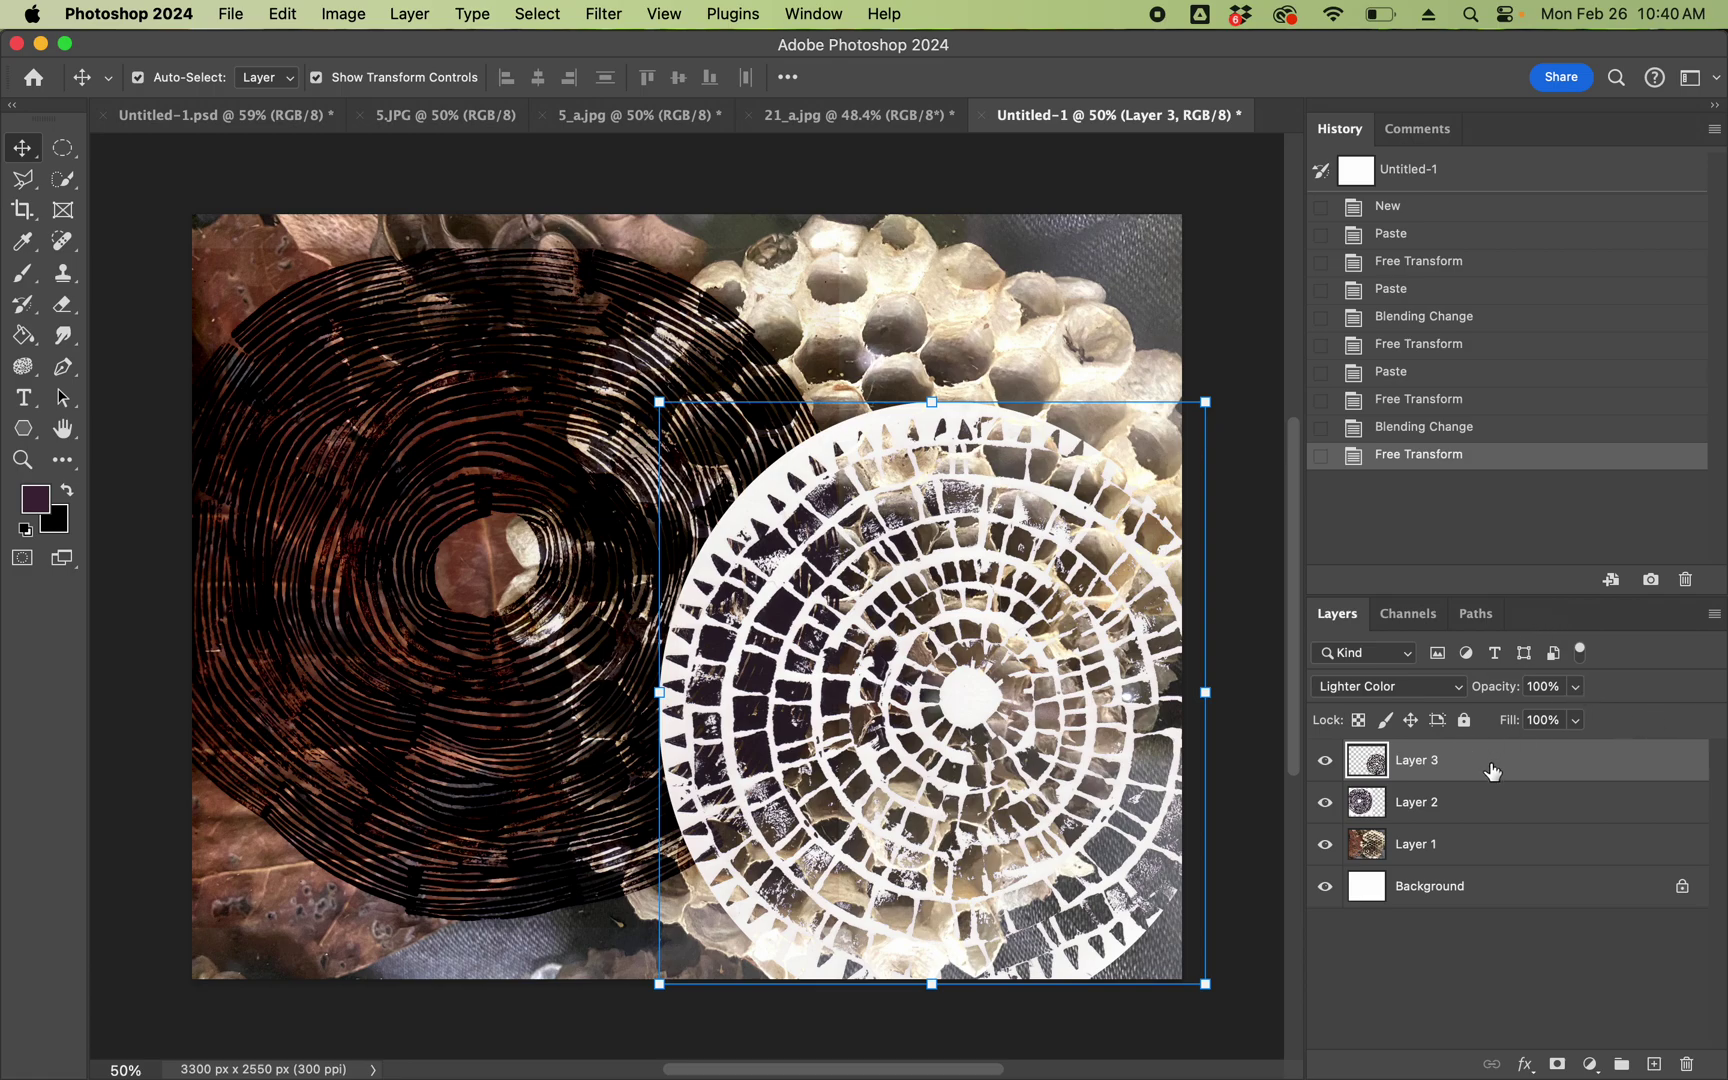
pyautogui.click(1575, 688)
pyautogui.moveTo(1577, 717)
pyautogui.mouseDown()
pyautogui.moveTo(1531, 717)
pyautogui.moveTo(1557, 719)
pyautogui.mouseUp()
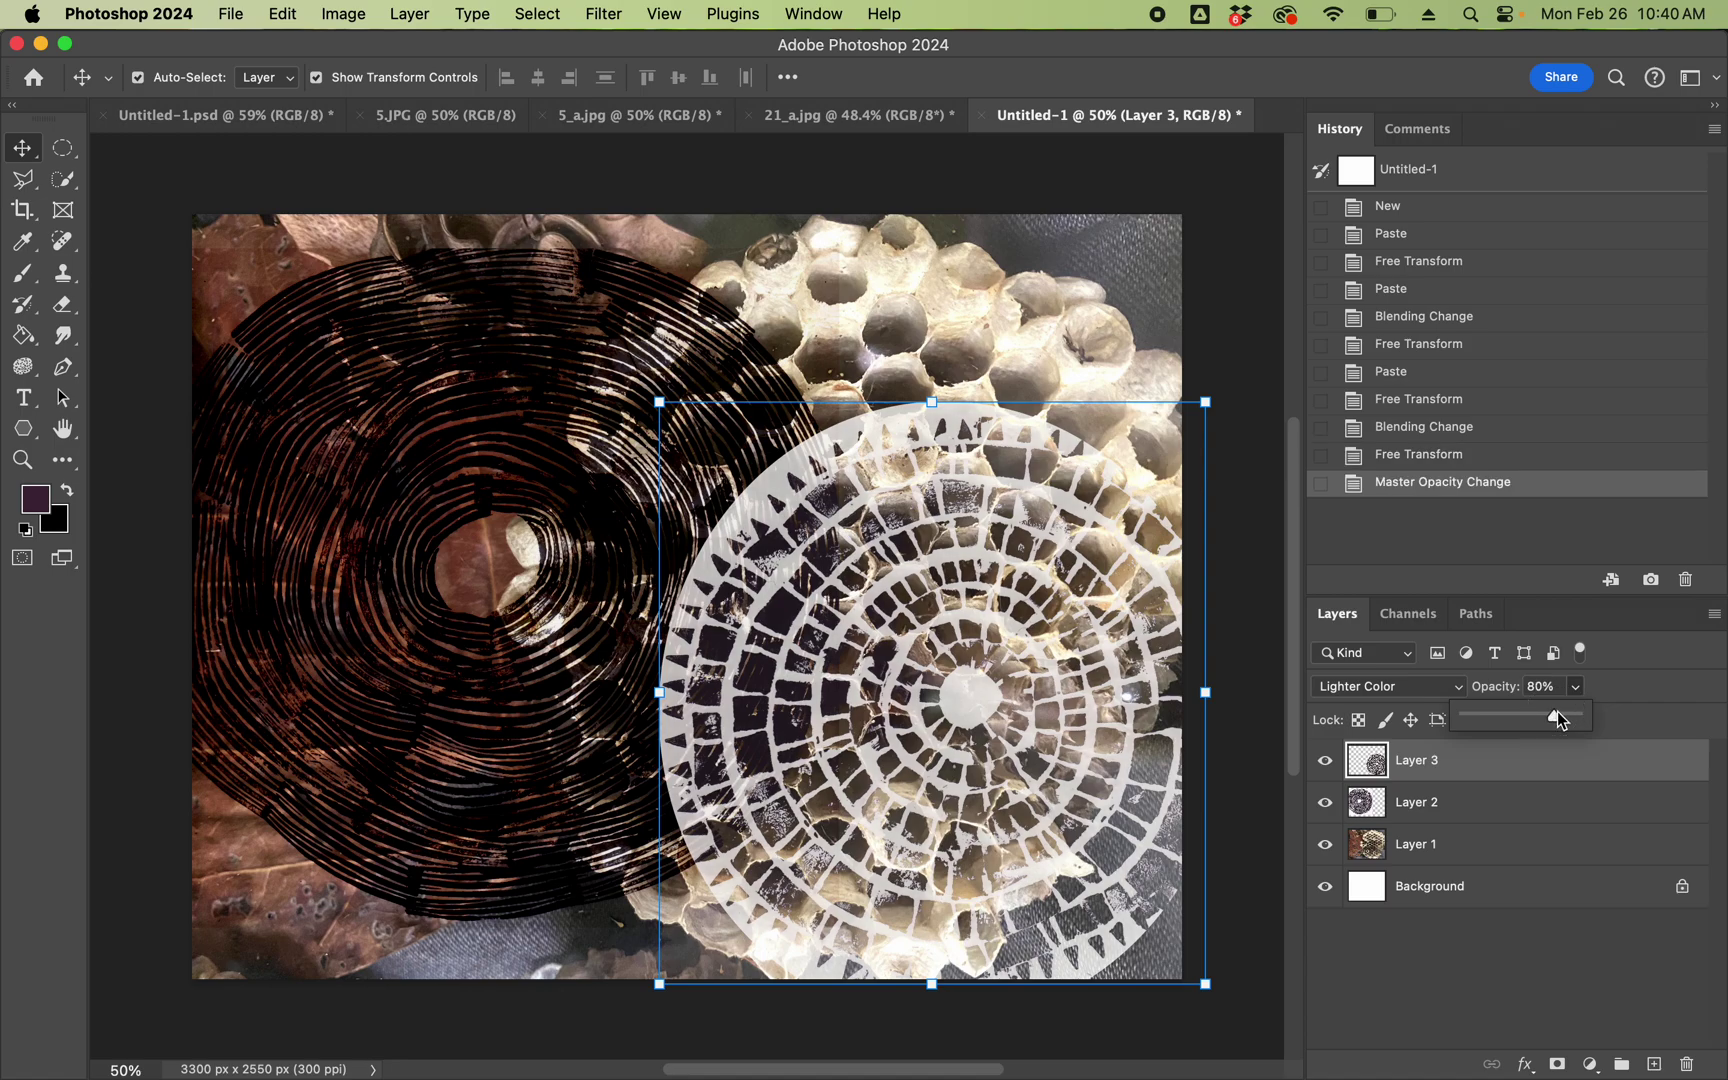